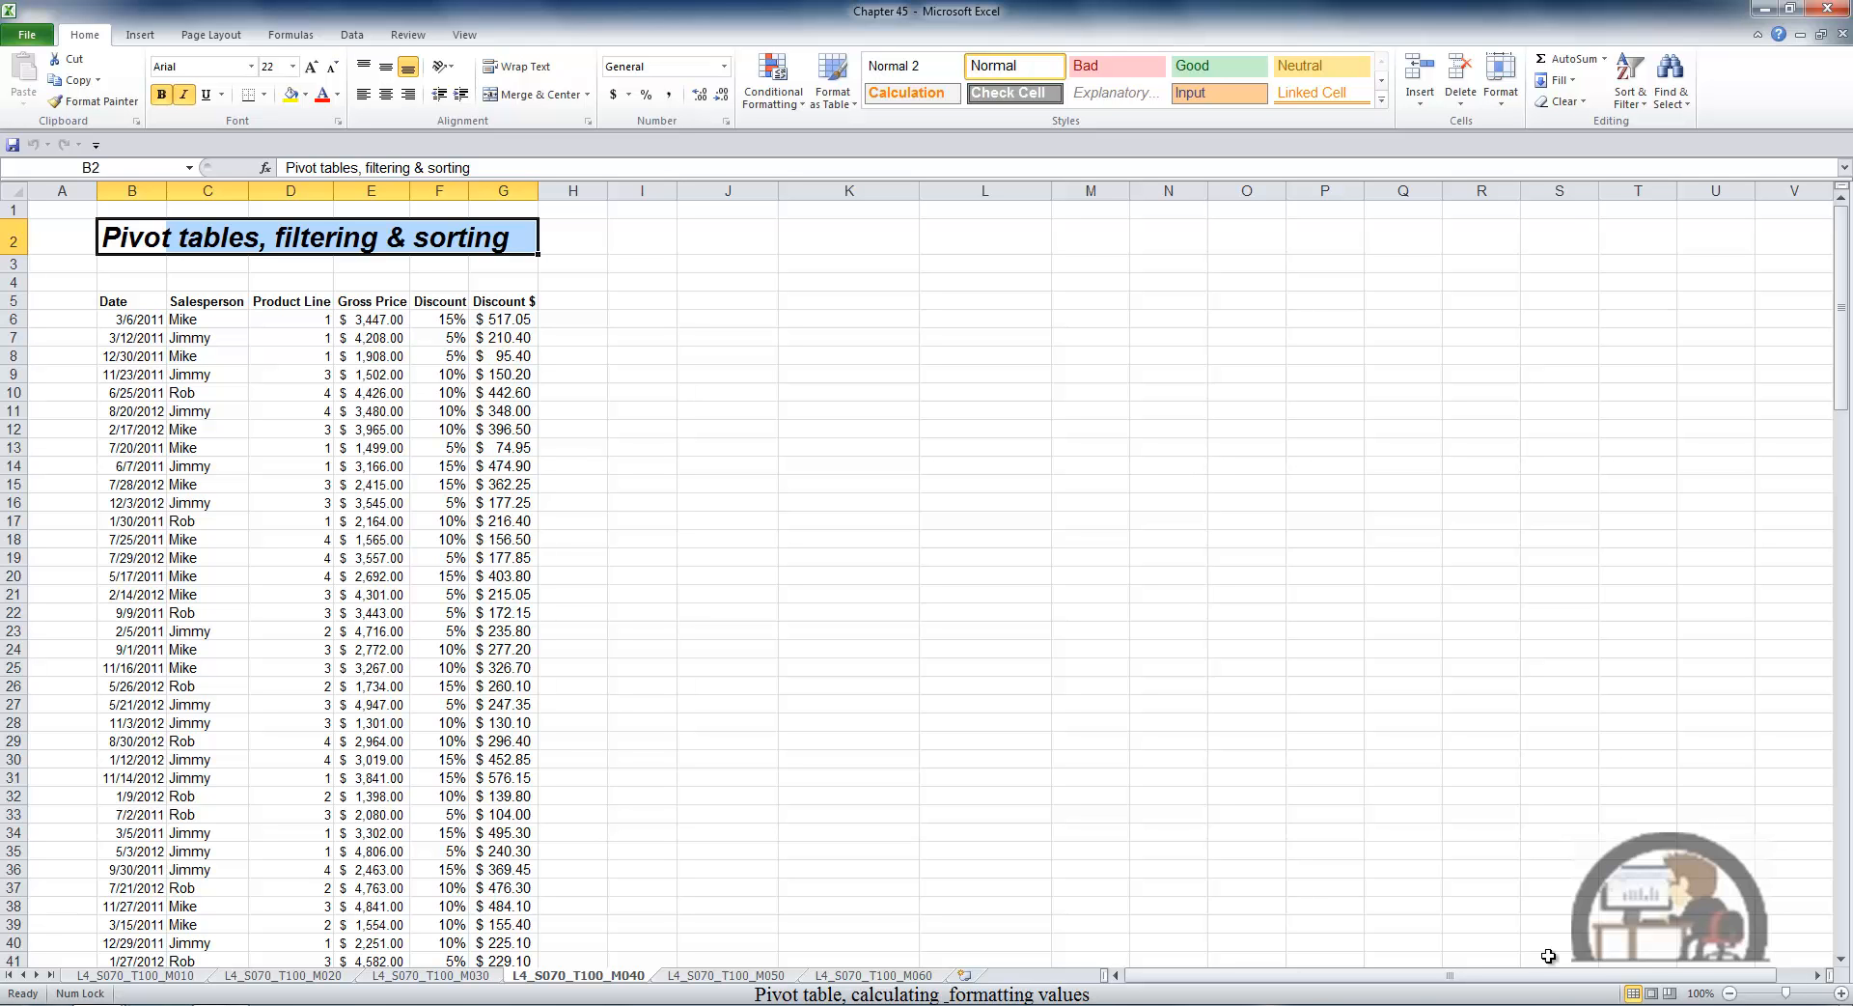
# Create a PivotTable from the sales data range B5:G149, placed on the existing worksheet at cell J6
pyautogui.click(220, 499)
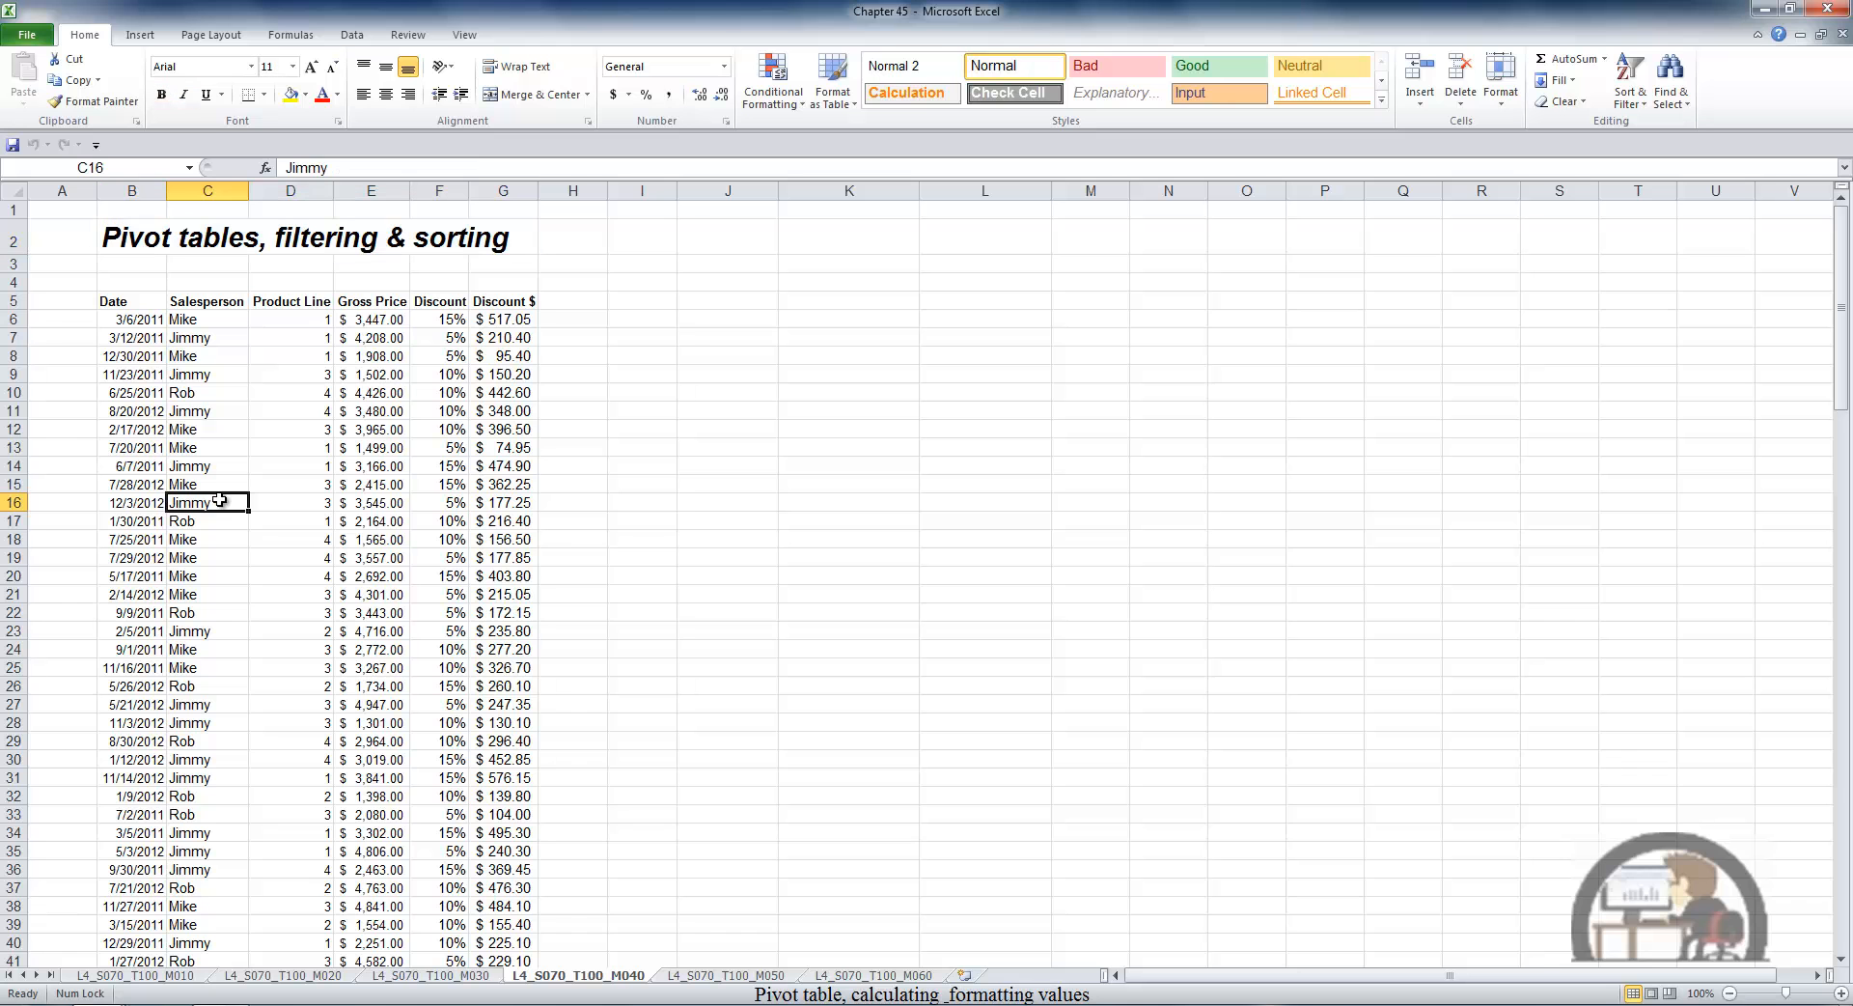
pyautogui.click(140, 36)
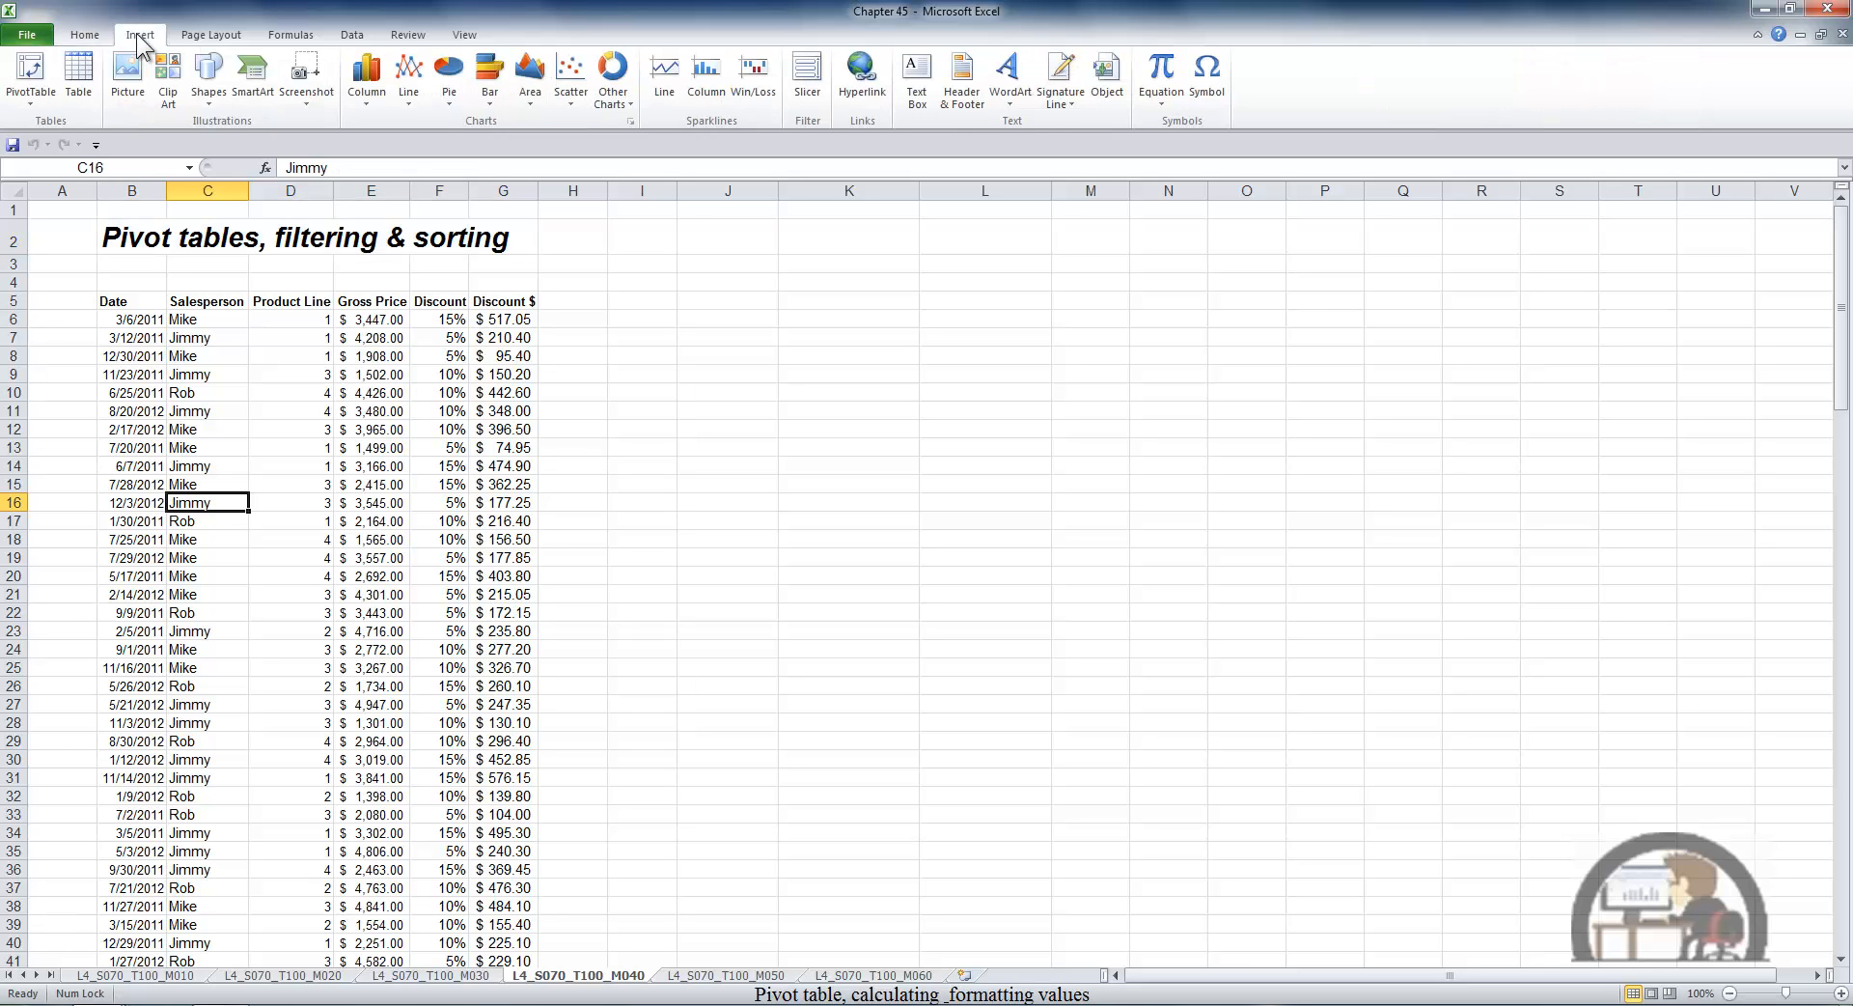
pyautogui.click(29, 75)
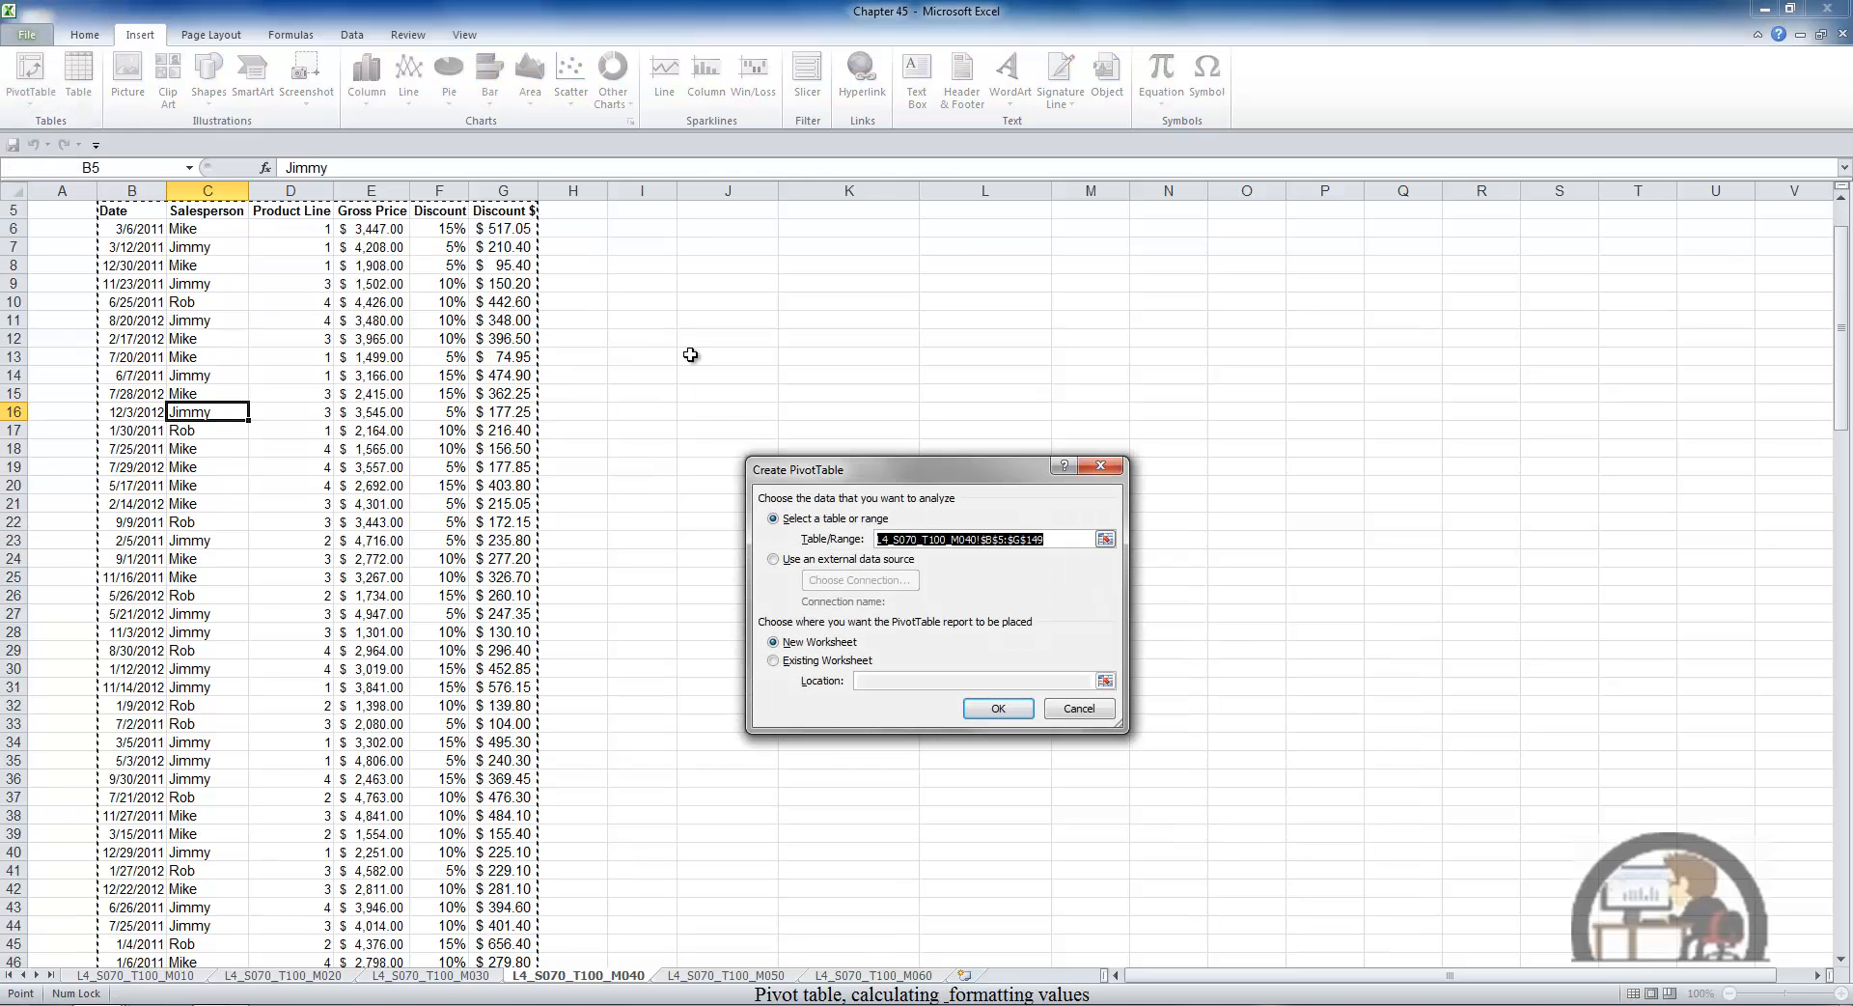
pyautogui.click(775, 662)
pyautogui.click(880, 686)
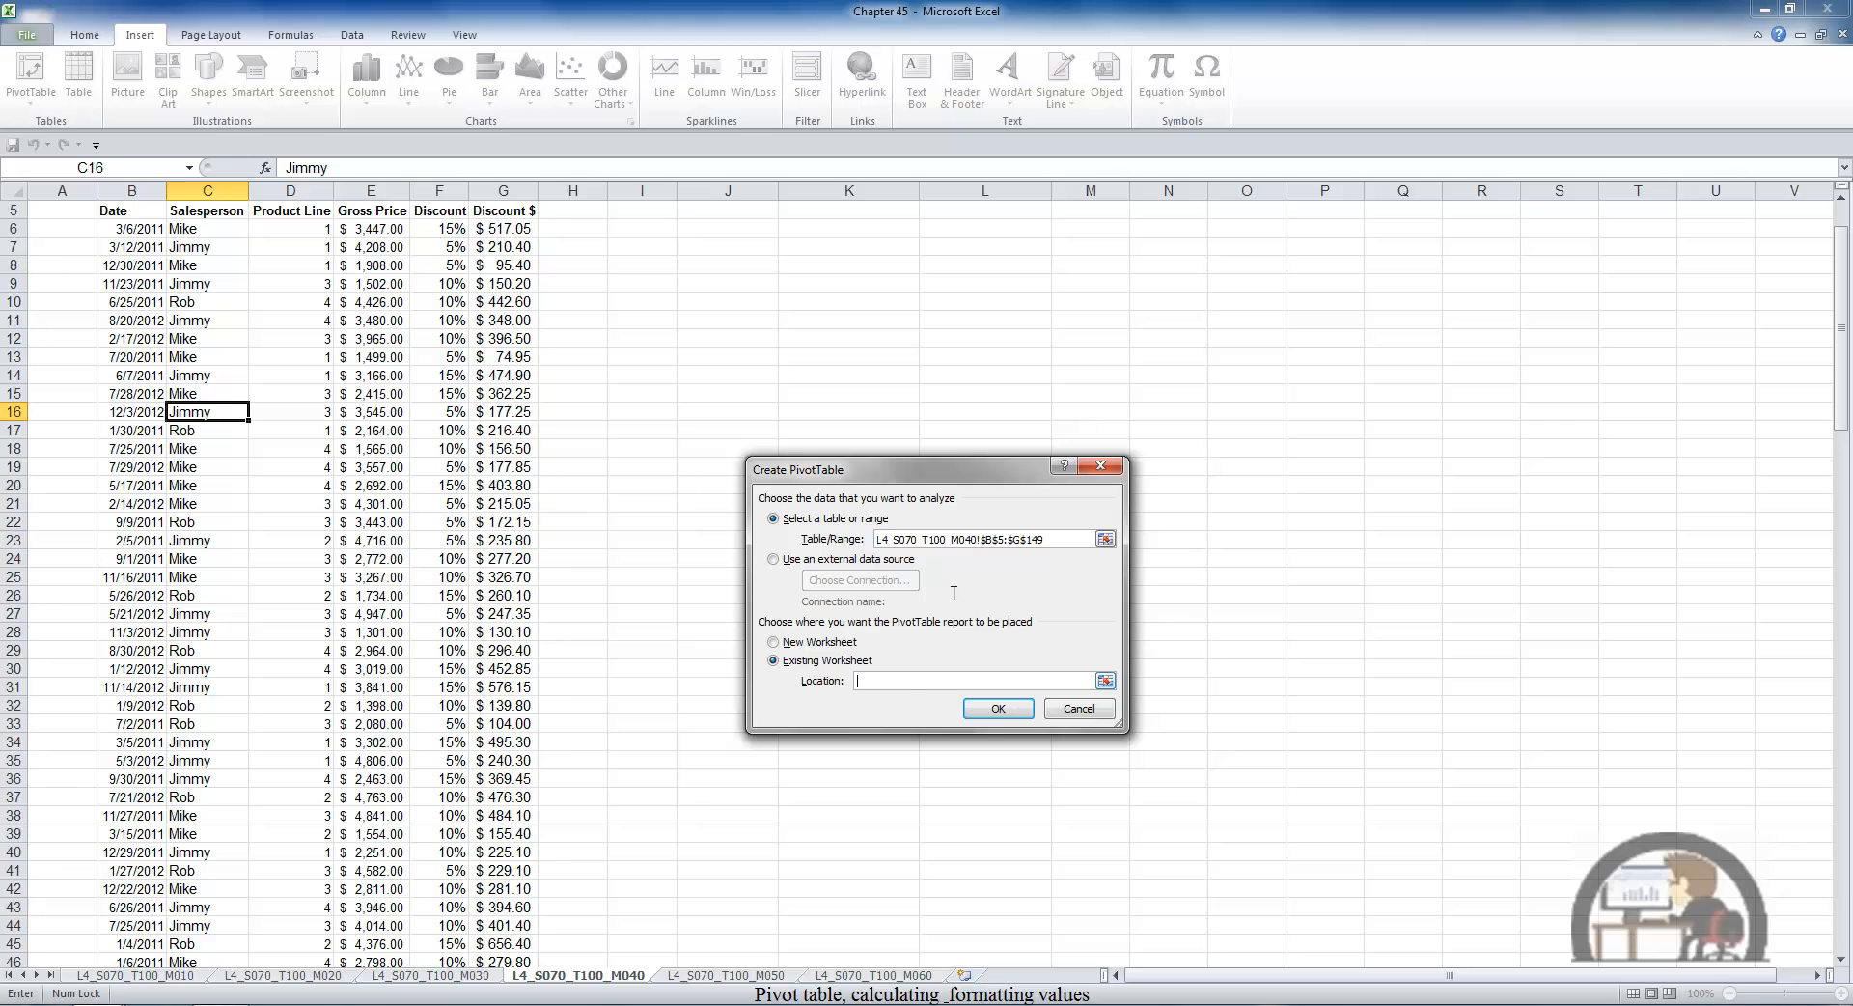
pyautogui.click(729, 226)
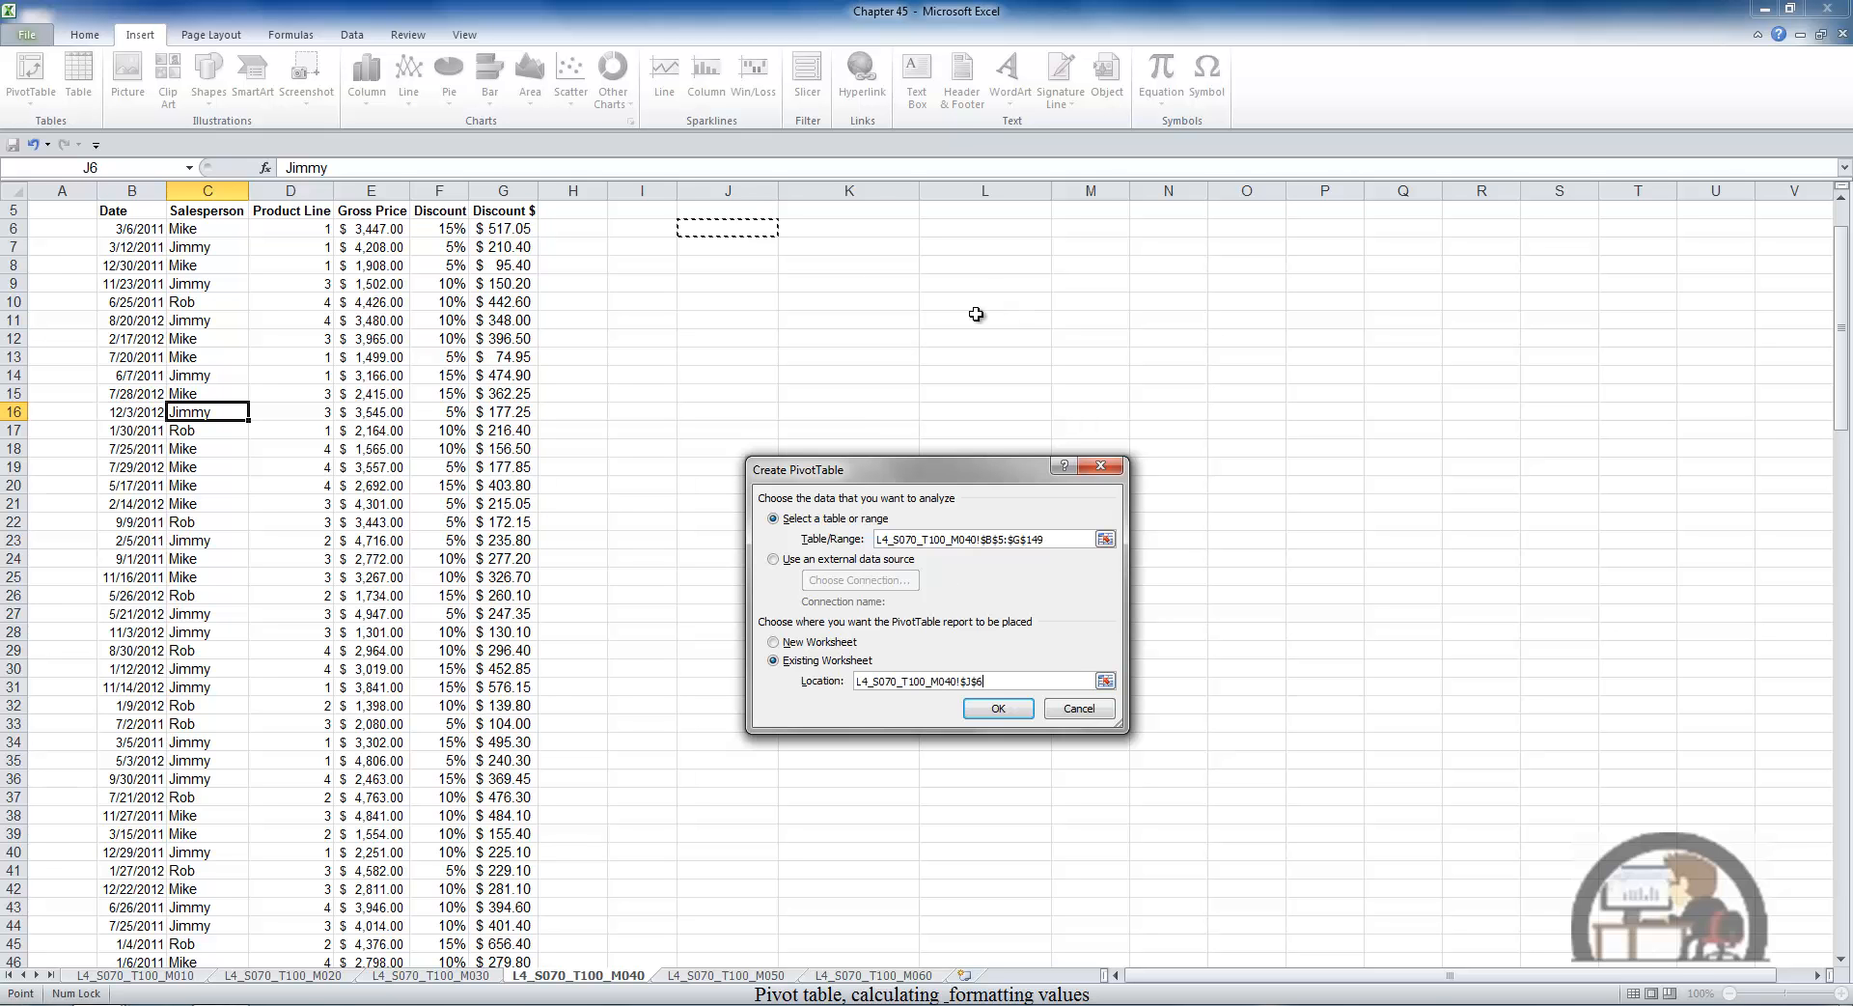
pyautogui.click(1015, 707)
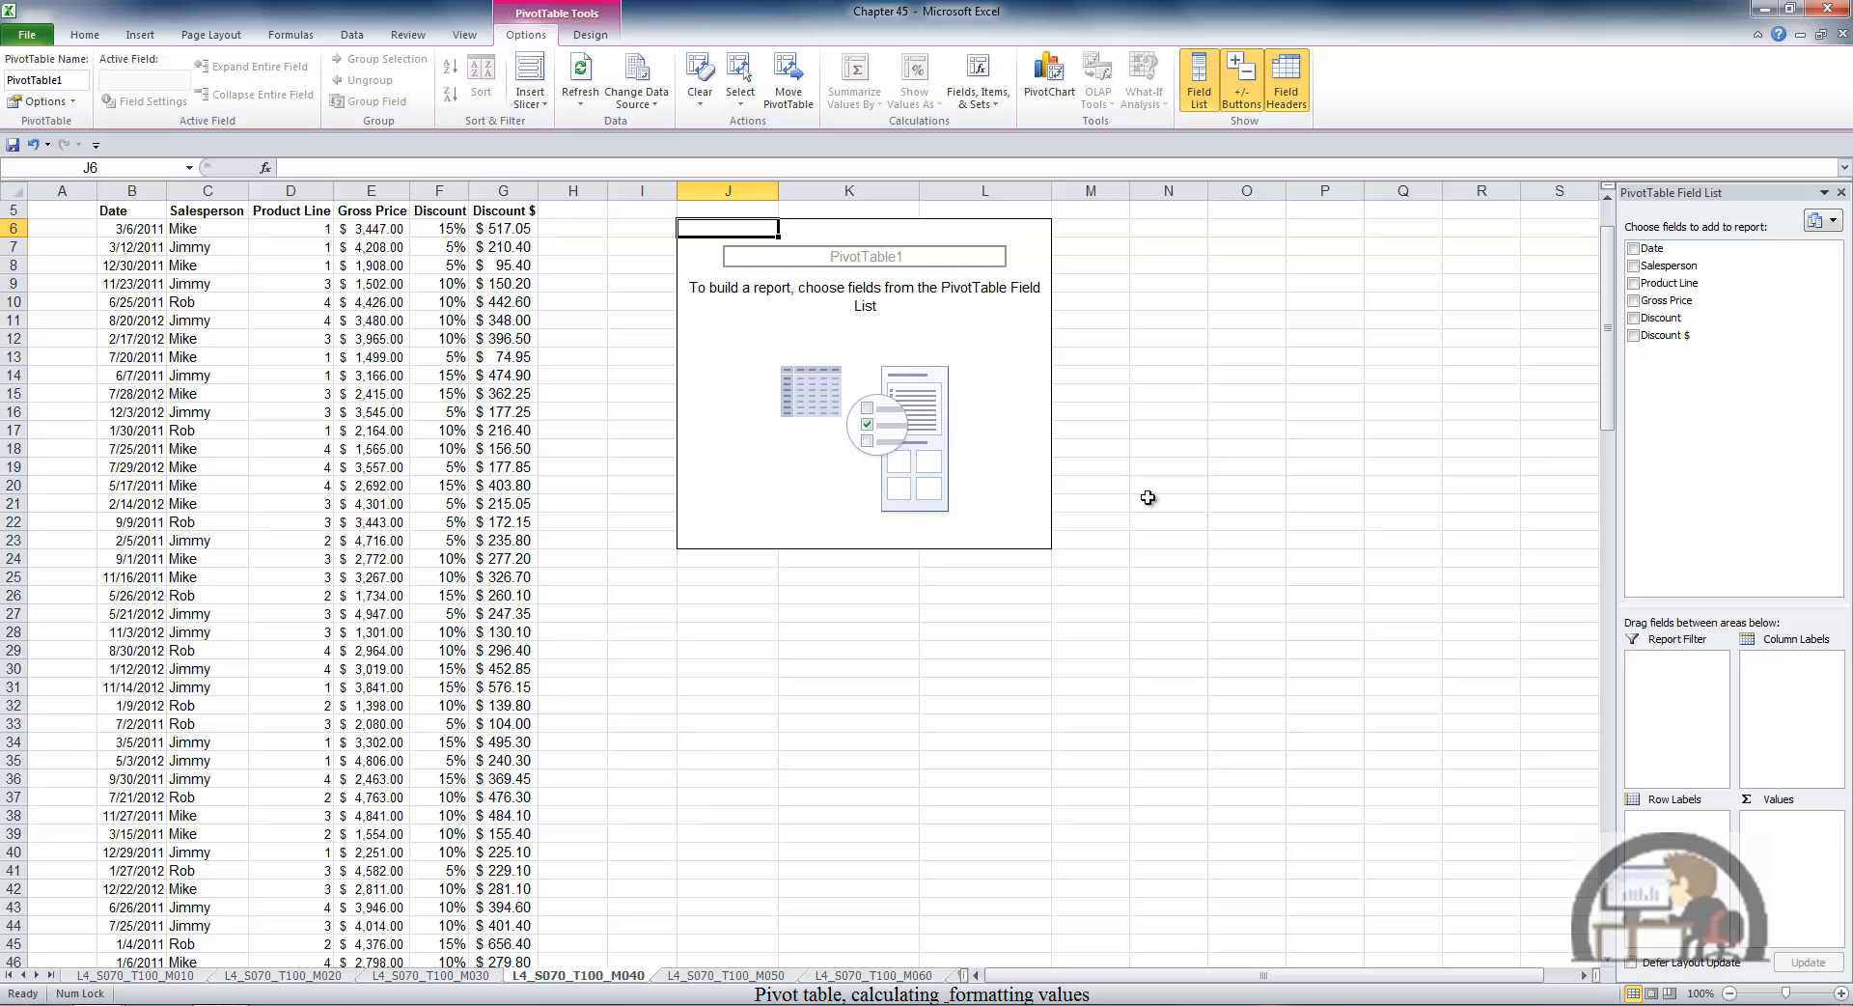
# Add Salesperson as row labels and summarize Gross Price and Discount $ as values in the PivotTable
pyautogui.rightClick(1684, 274)
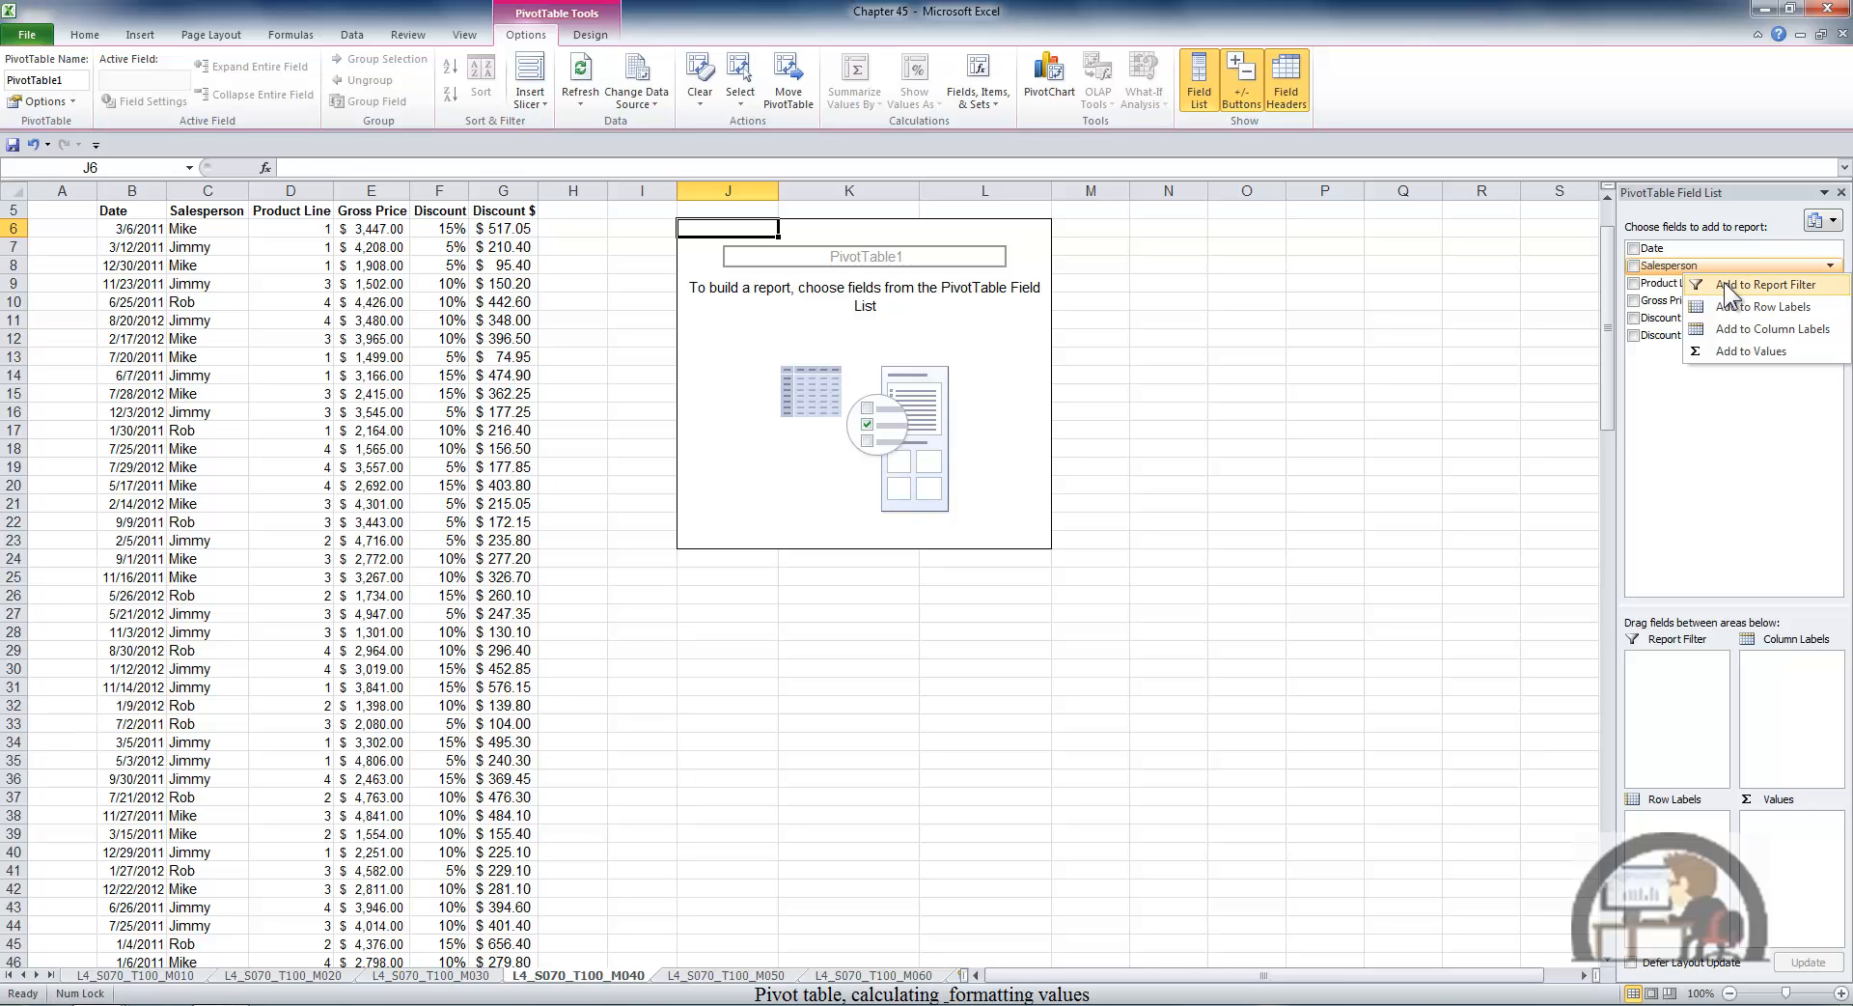
pyautogui.click(1744, 308)
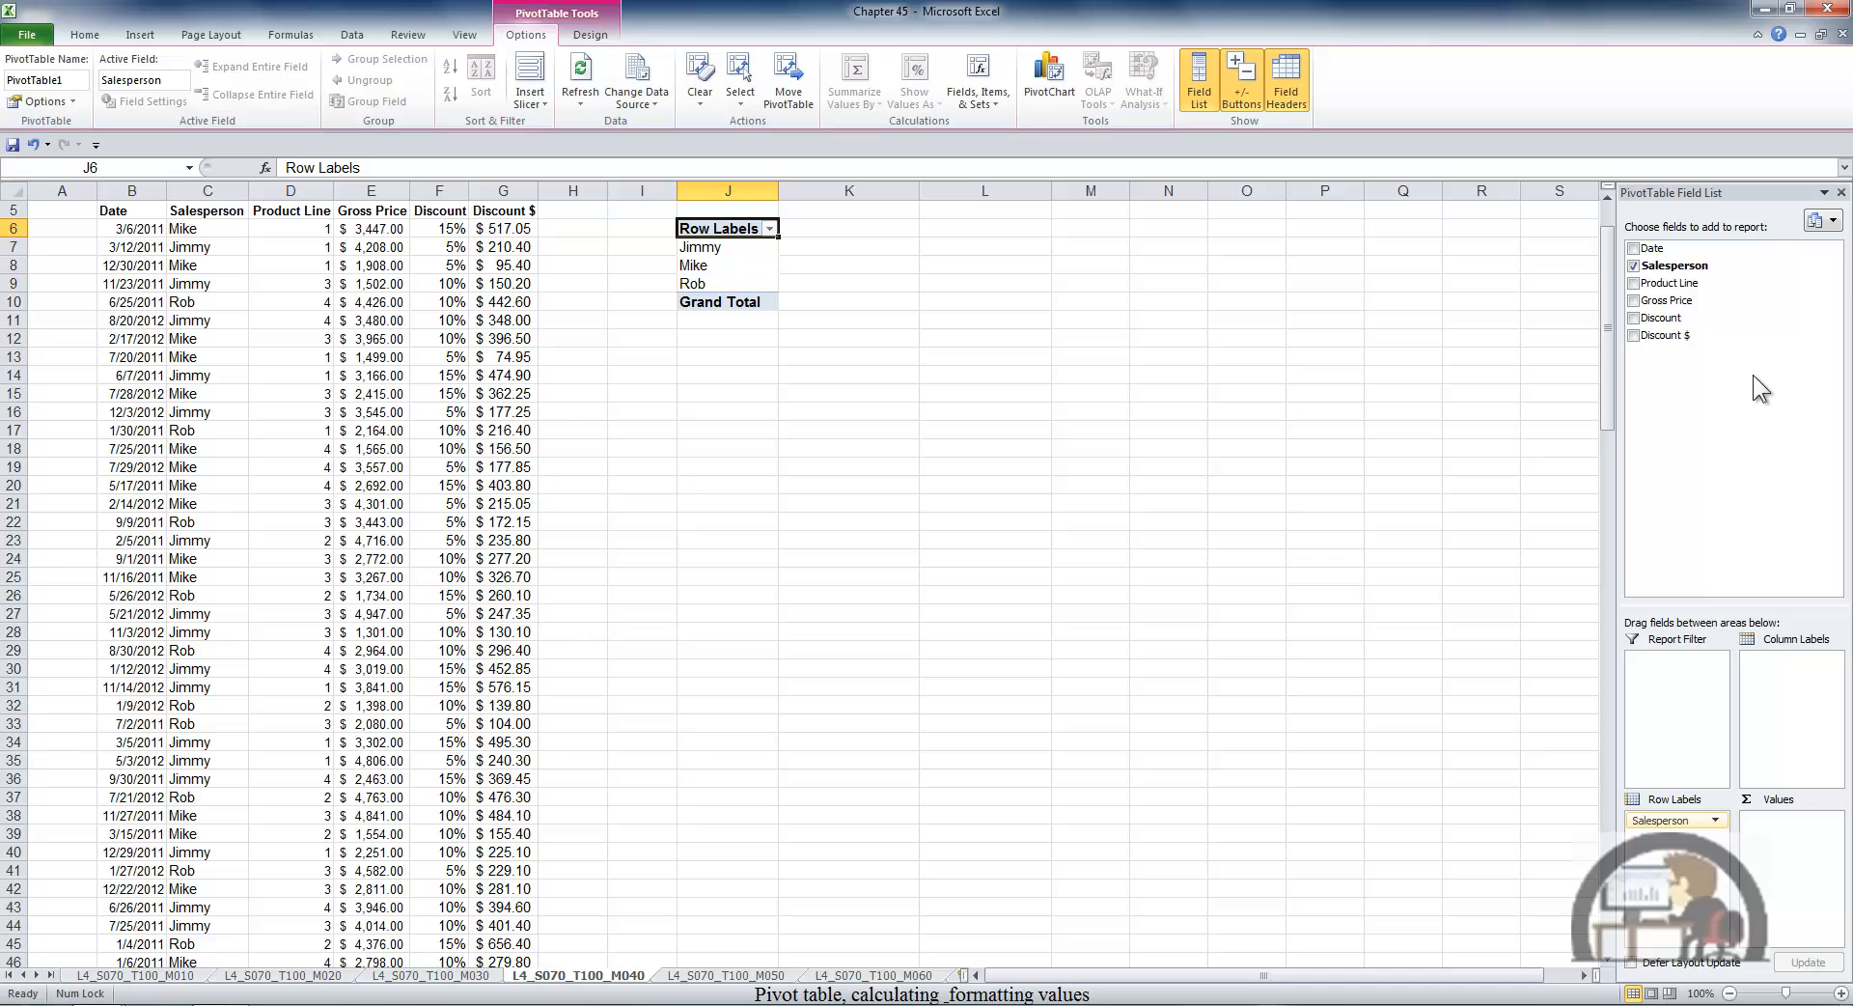
pyautogui.click(1634, 302)
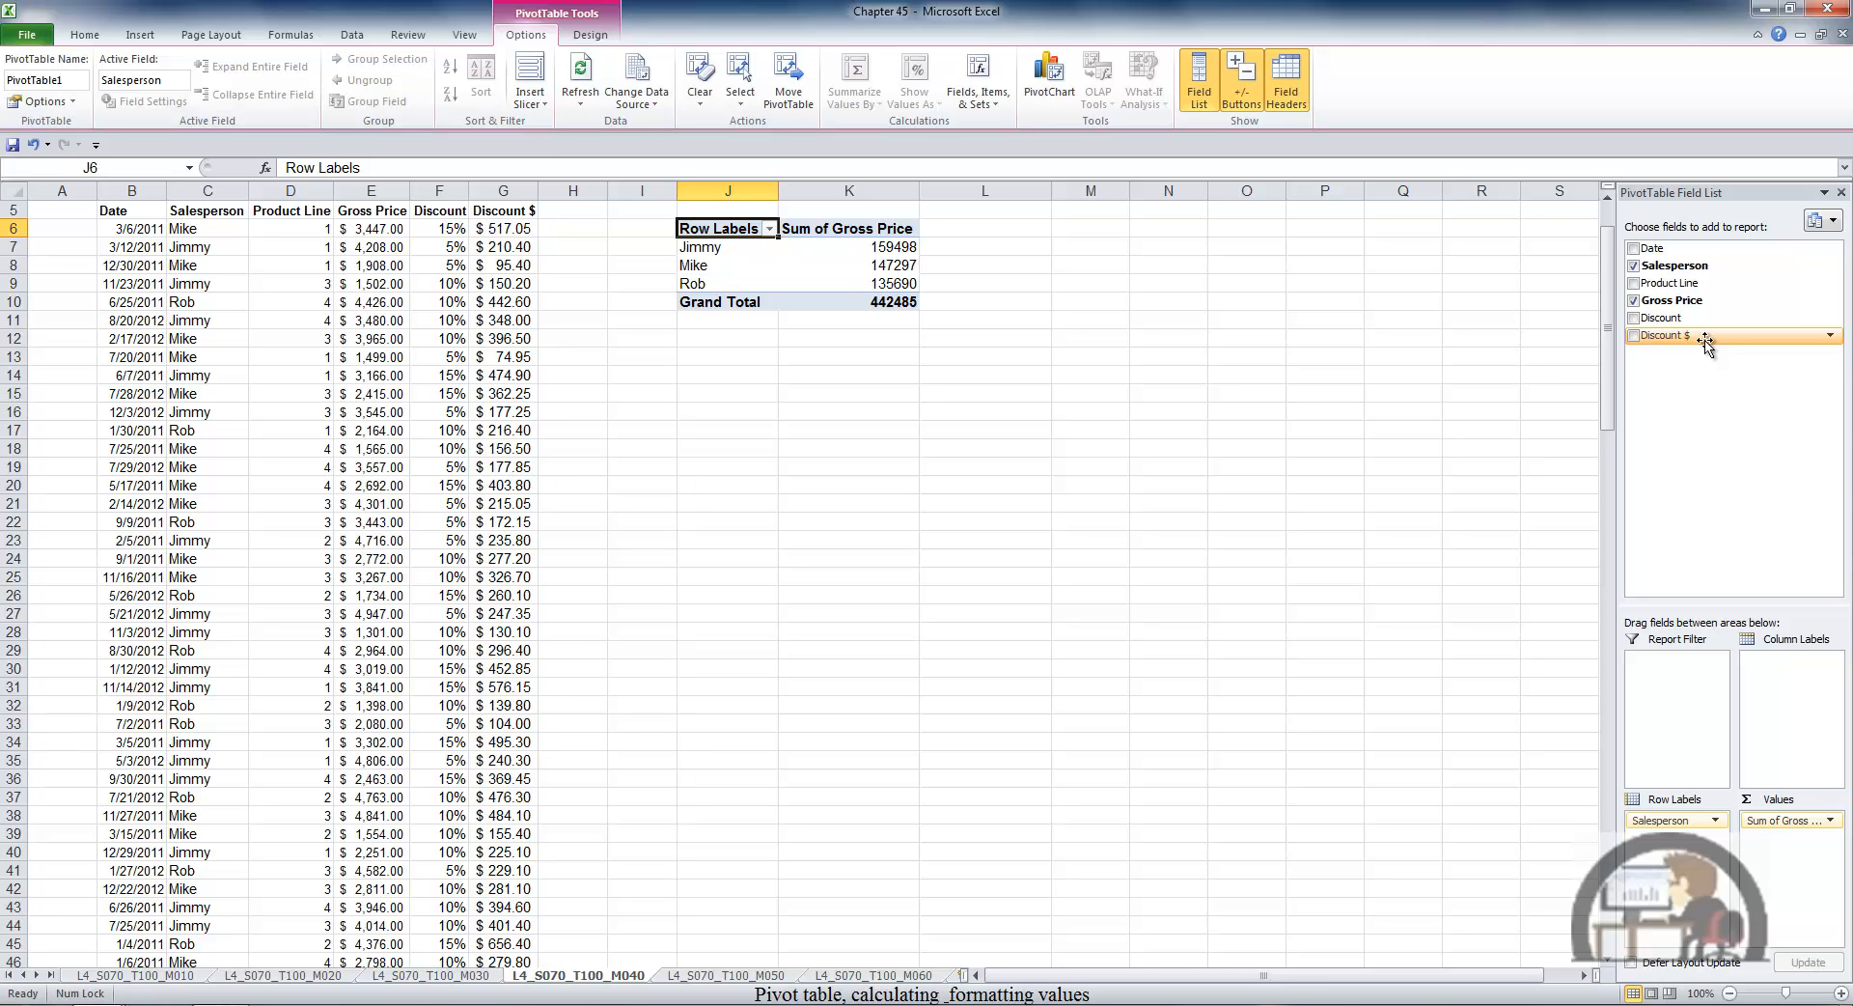
pyautogui.click(1635, 335)
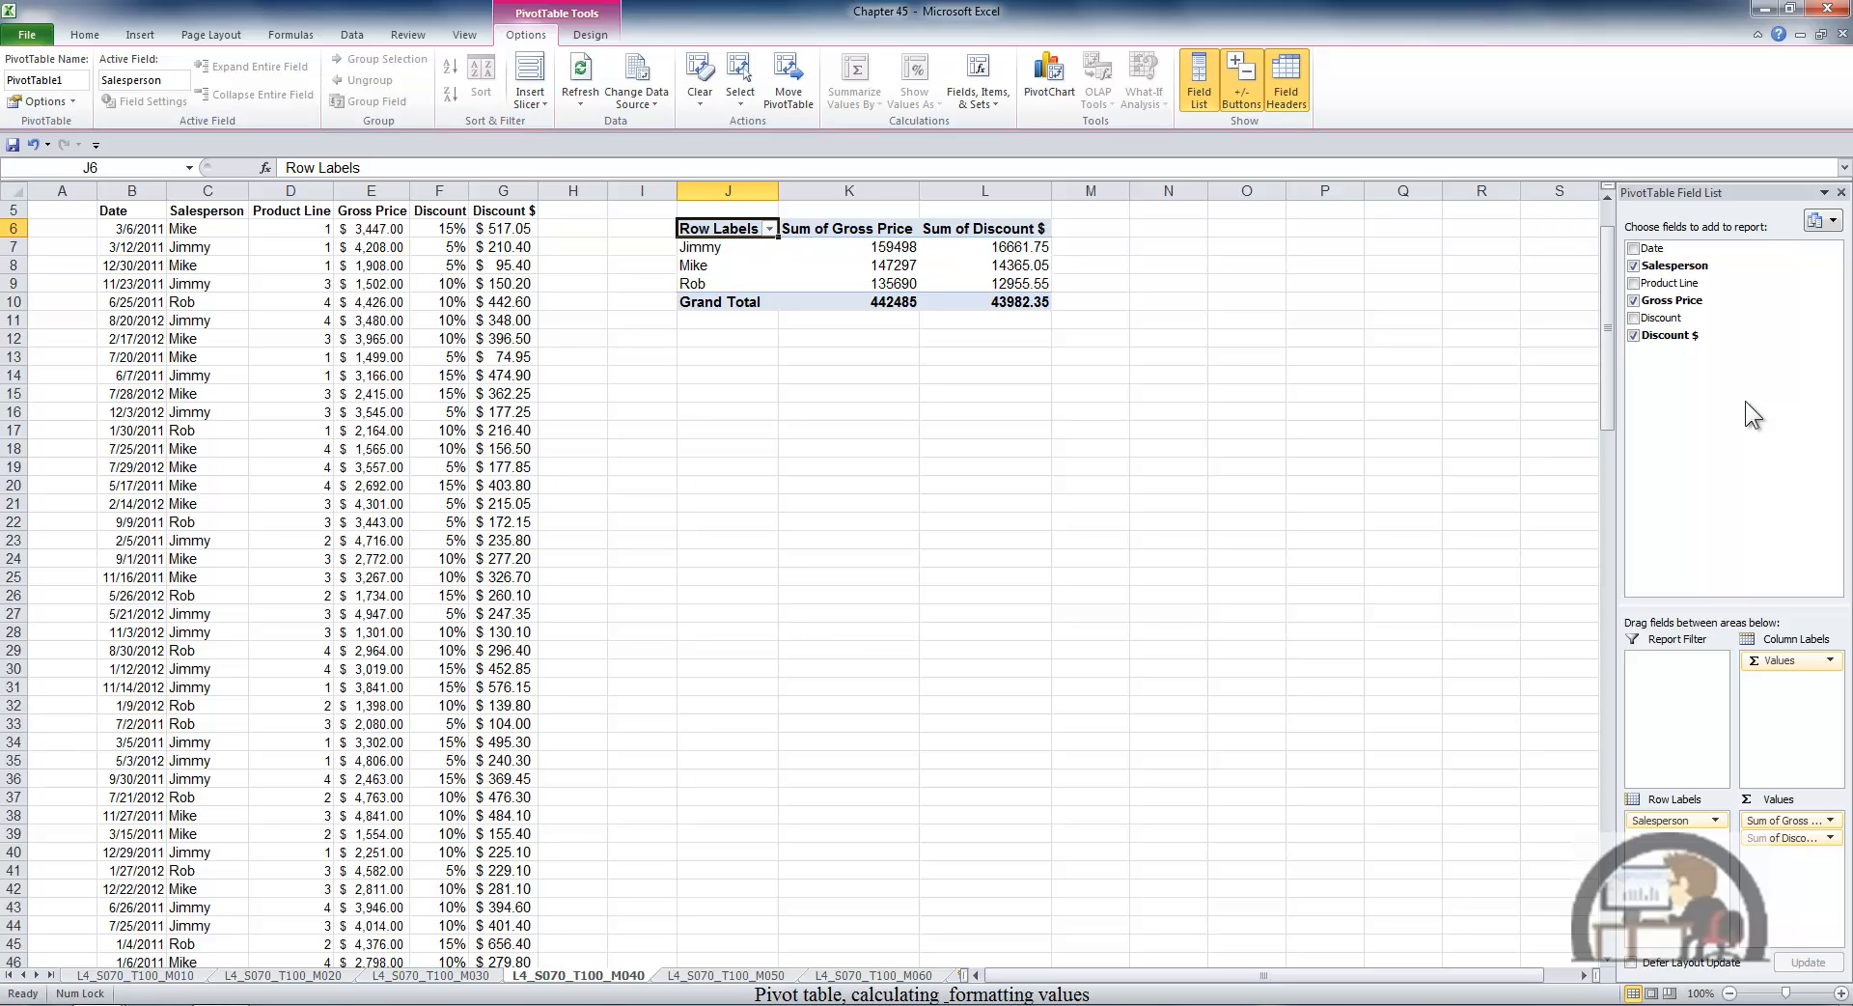
pyautogui.click(1829, 838)
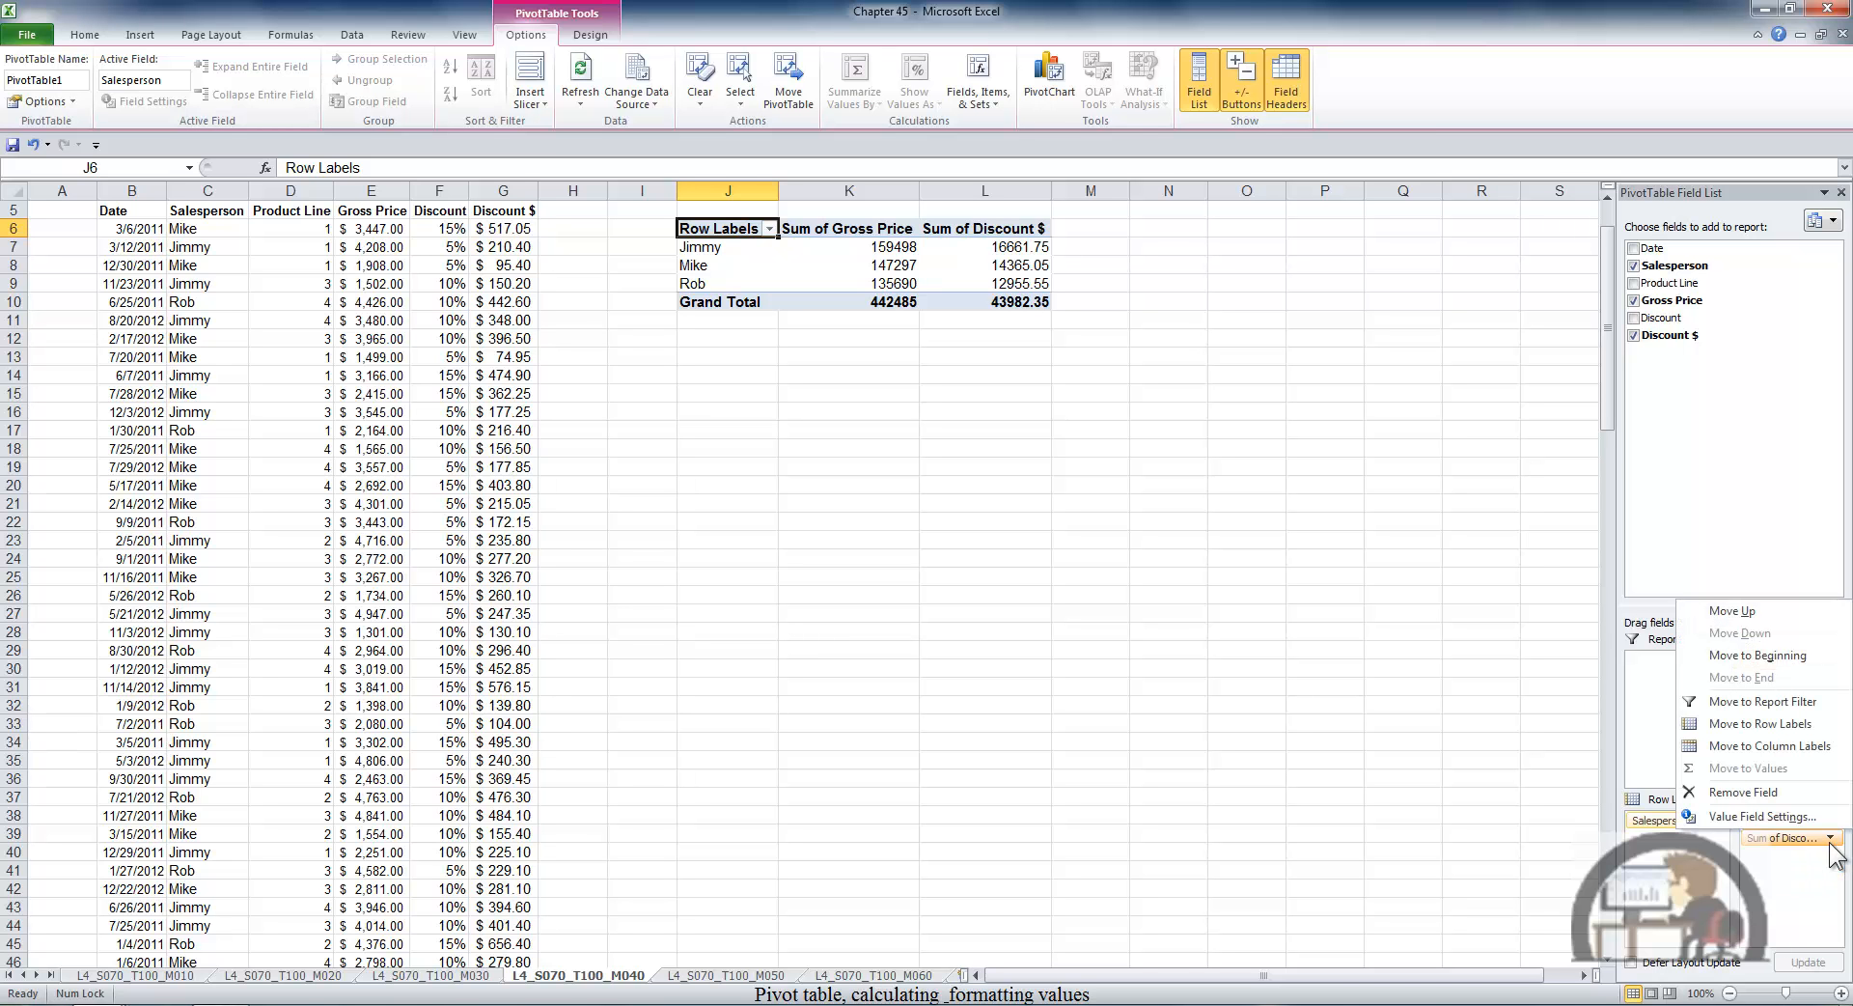
pyautogui.click(1774, 816)
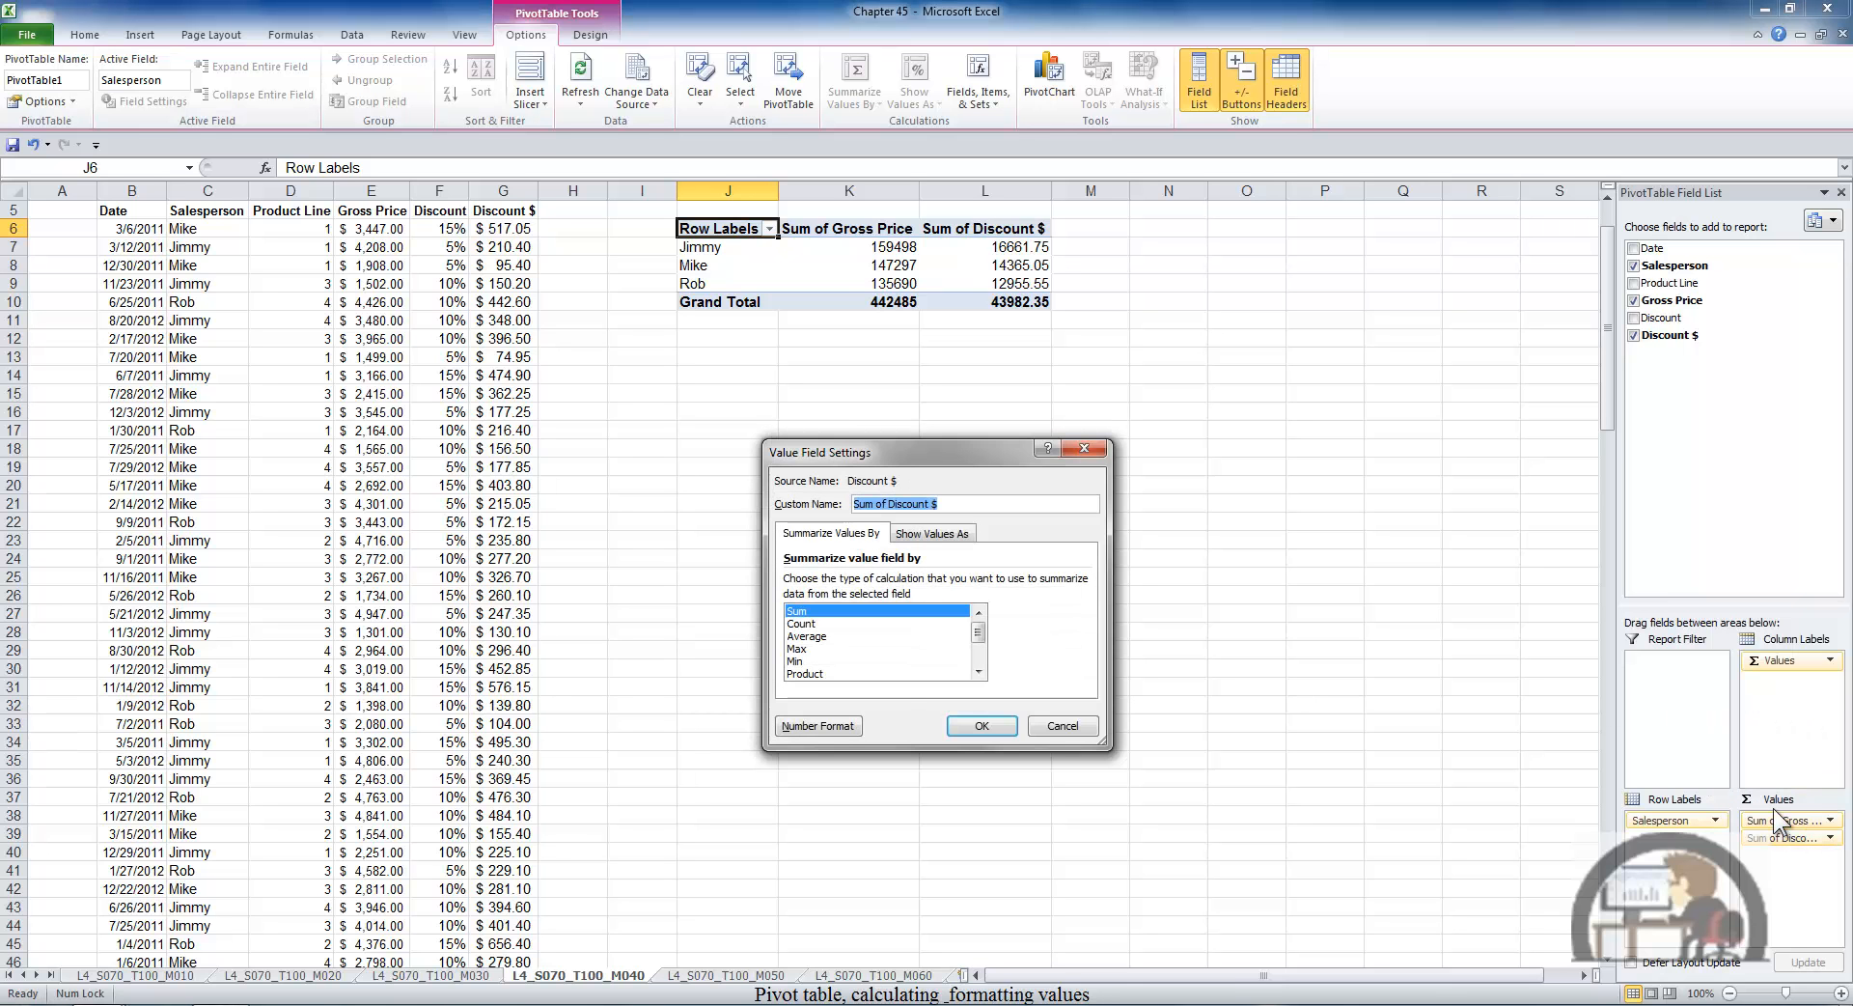
pyautogui.click(836, 721)
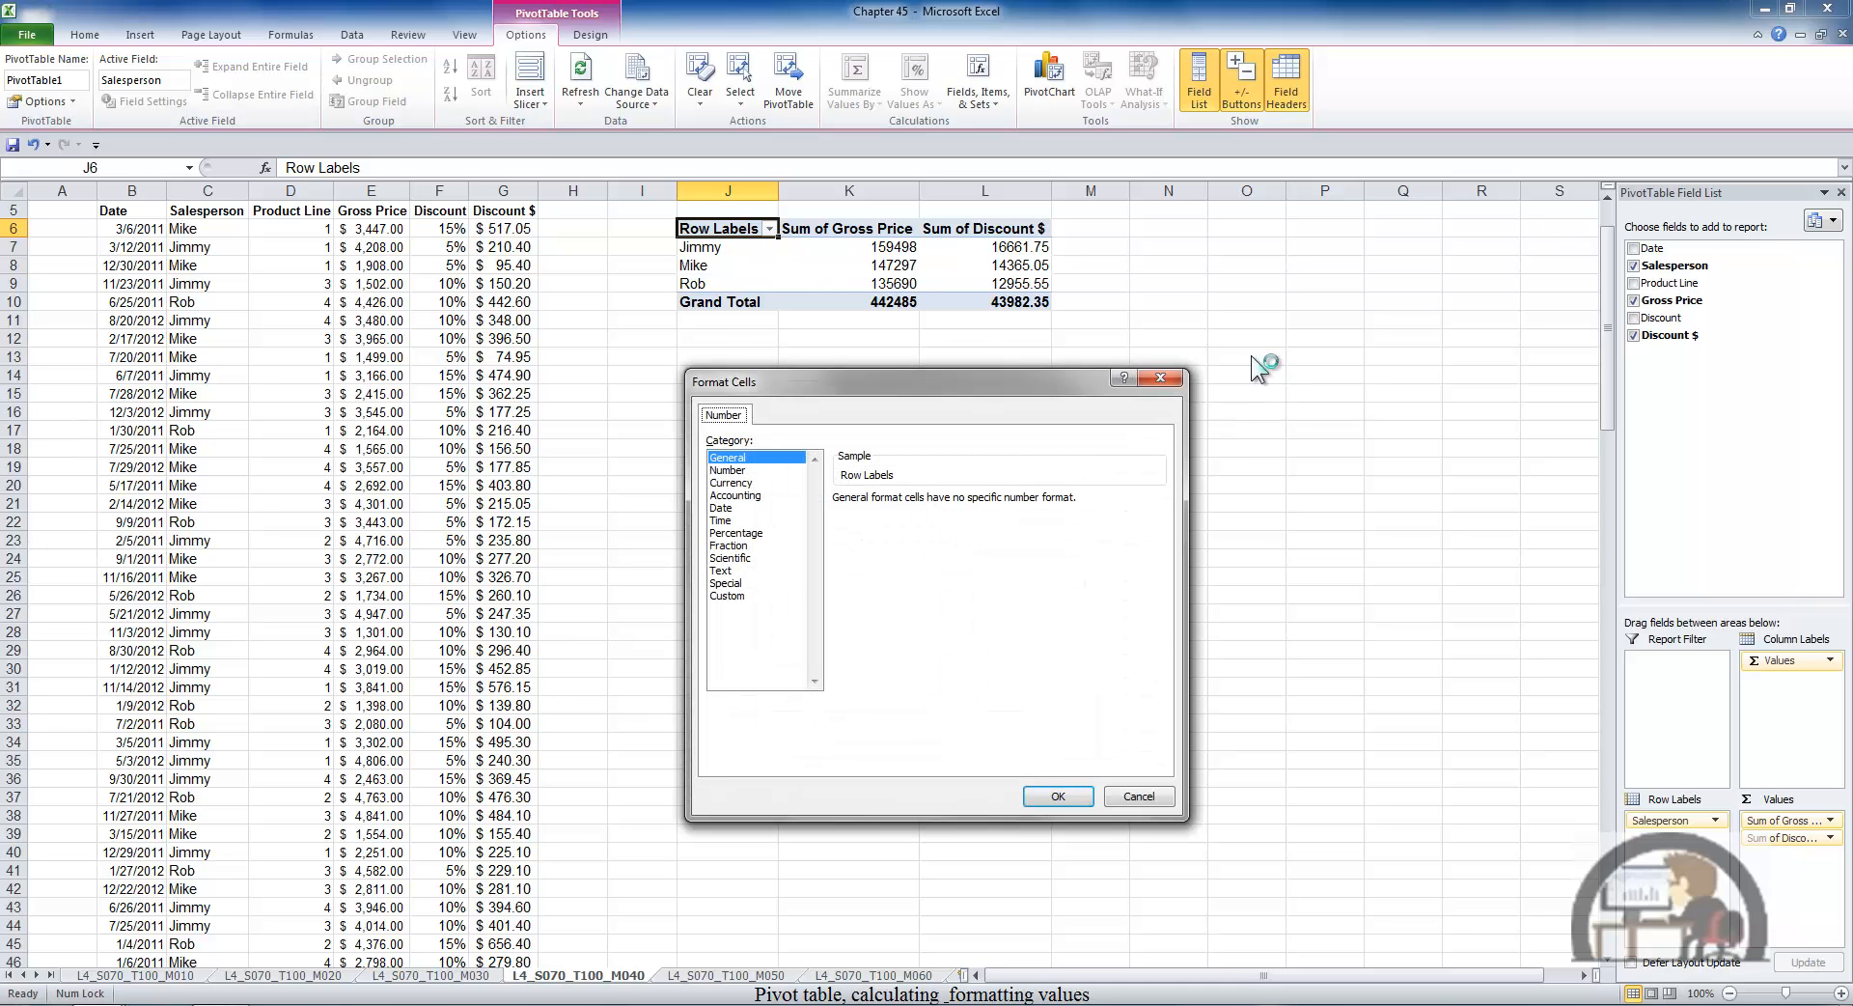
pyautogui.click(1161, 377)
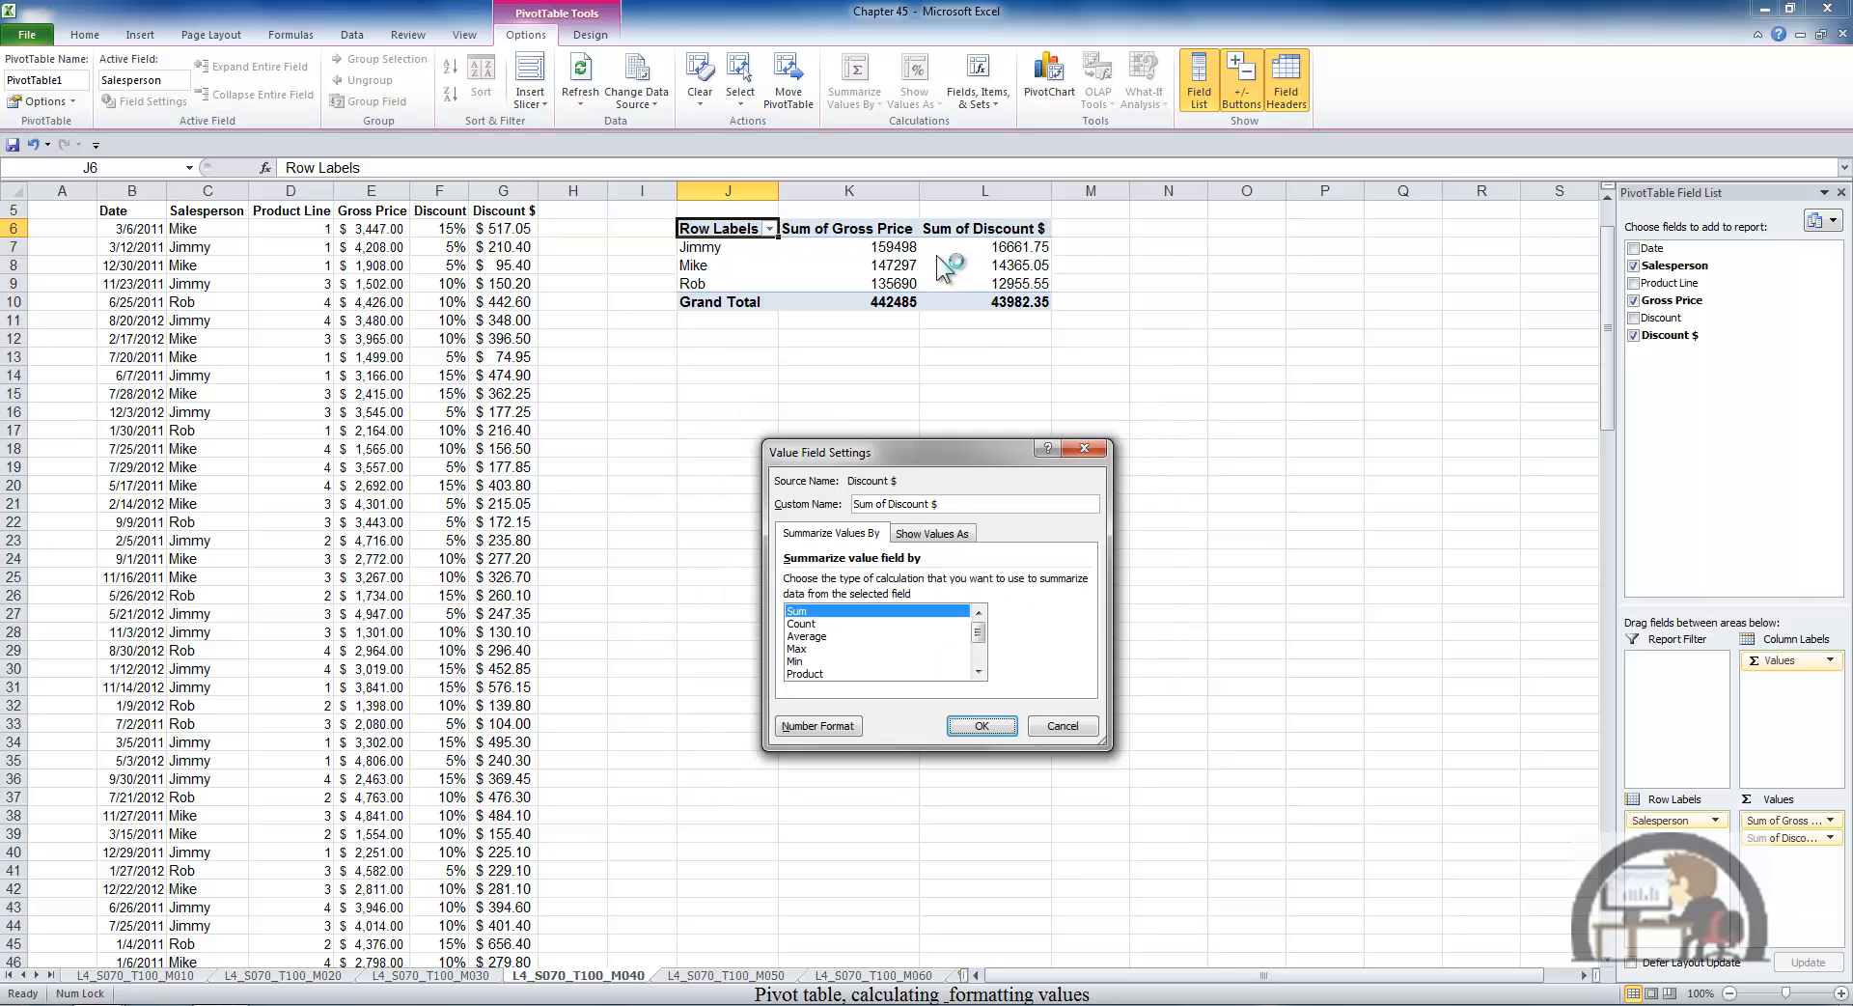
pyautogui.click(1084, 448)
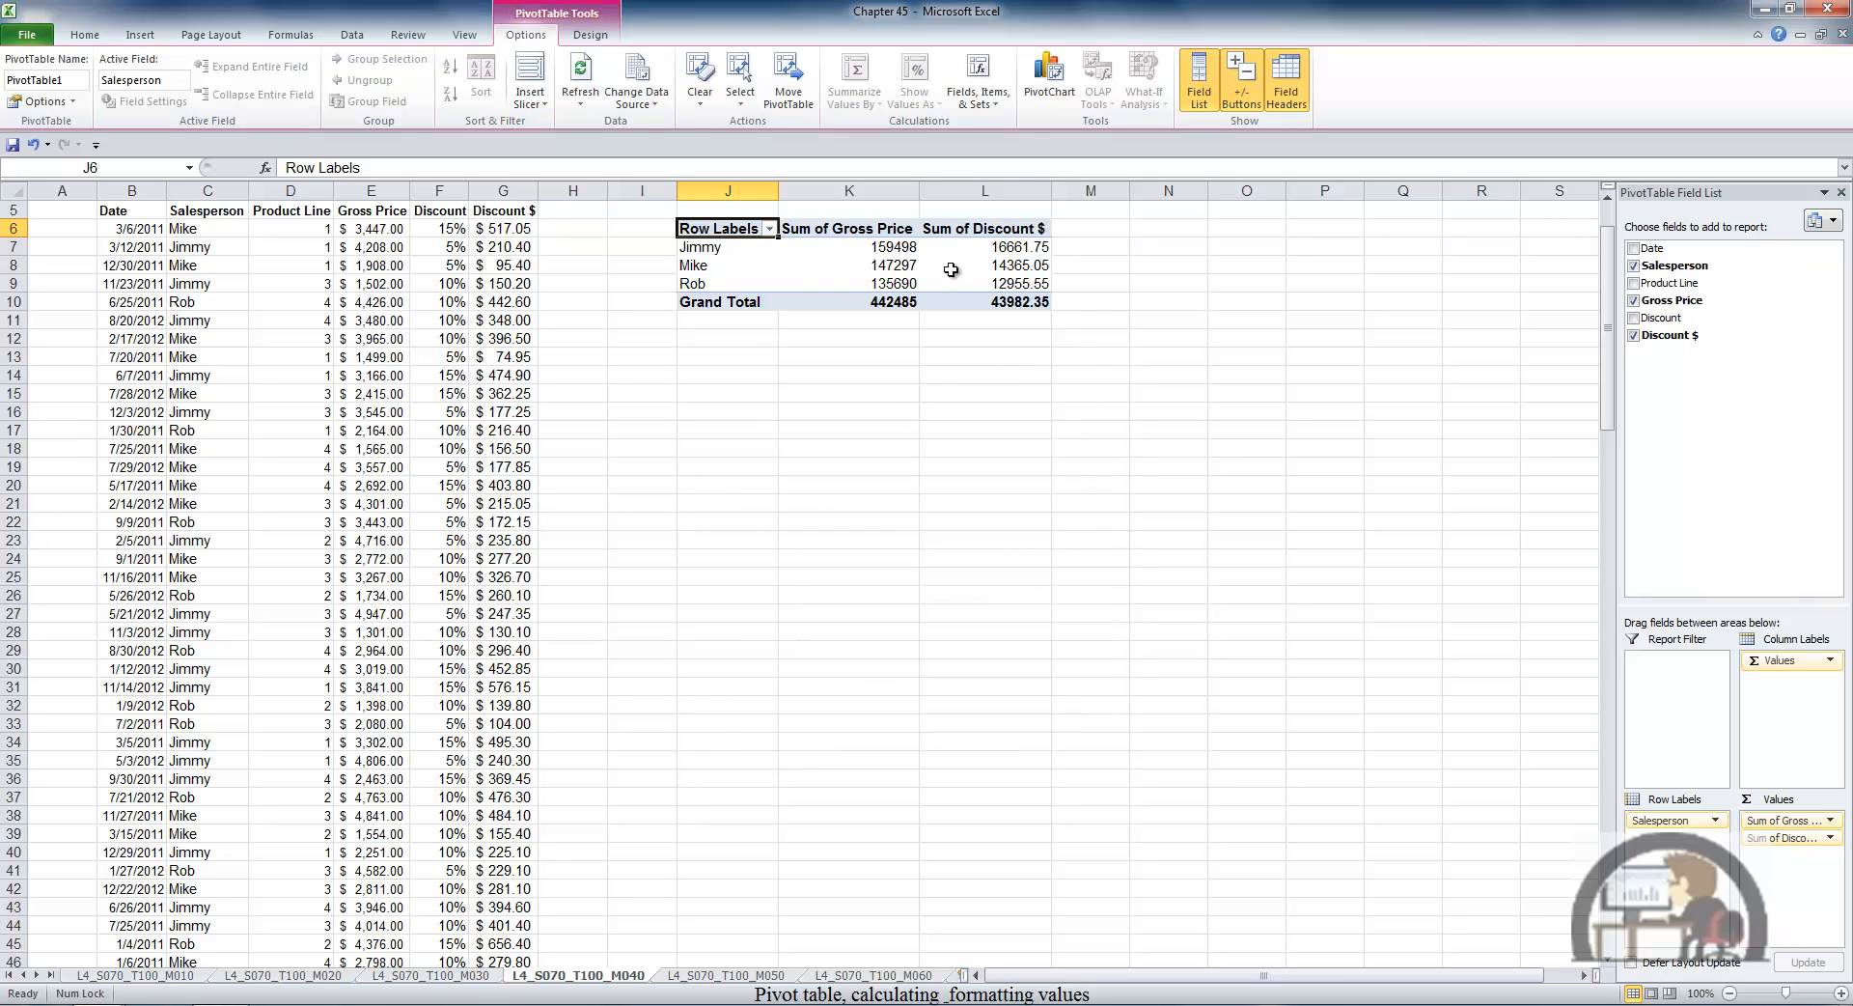
pyautogui.rightClick(900, 269)
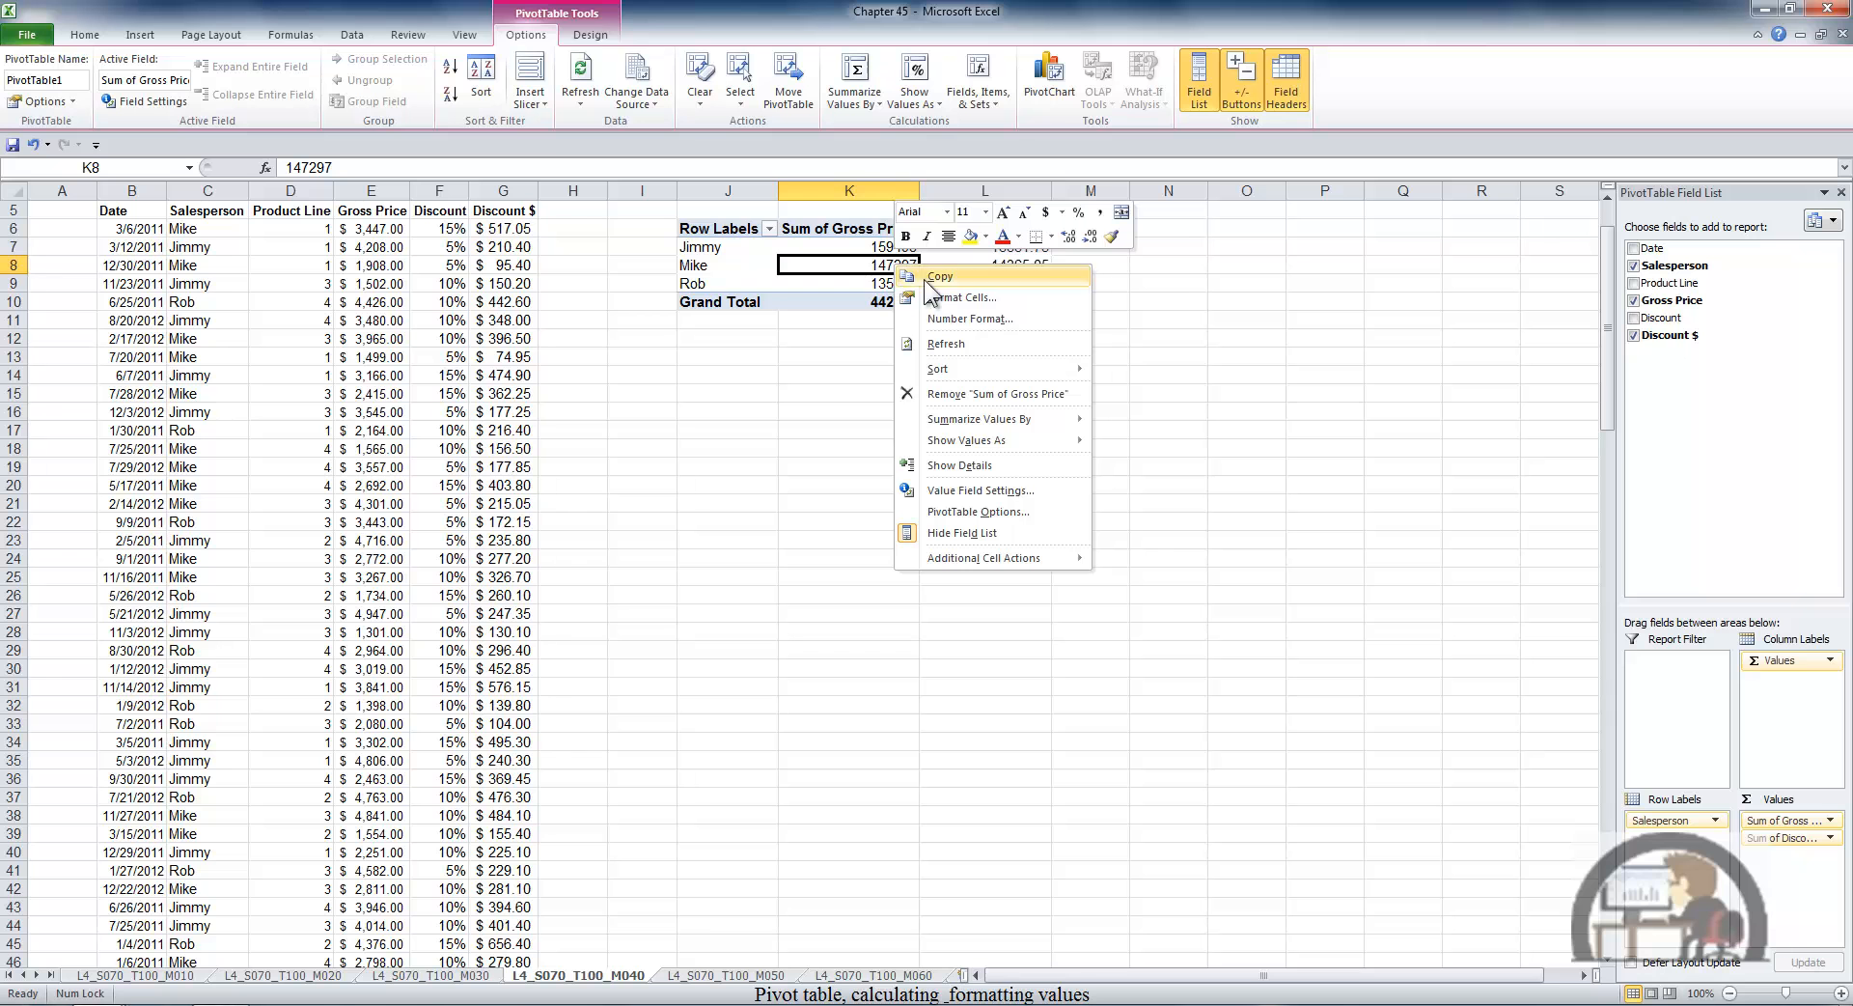
pyautogui.click(962, 318)
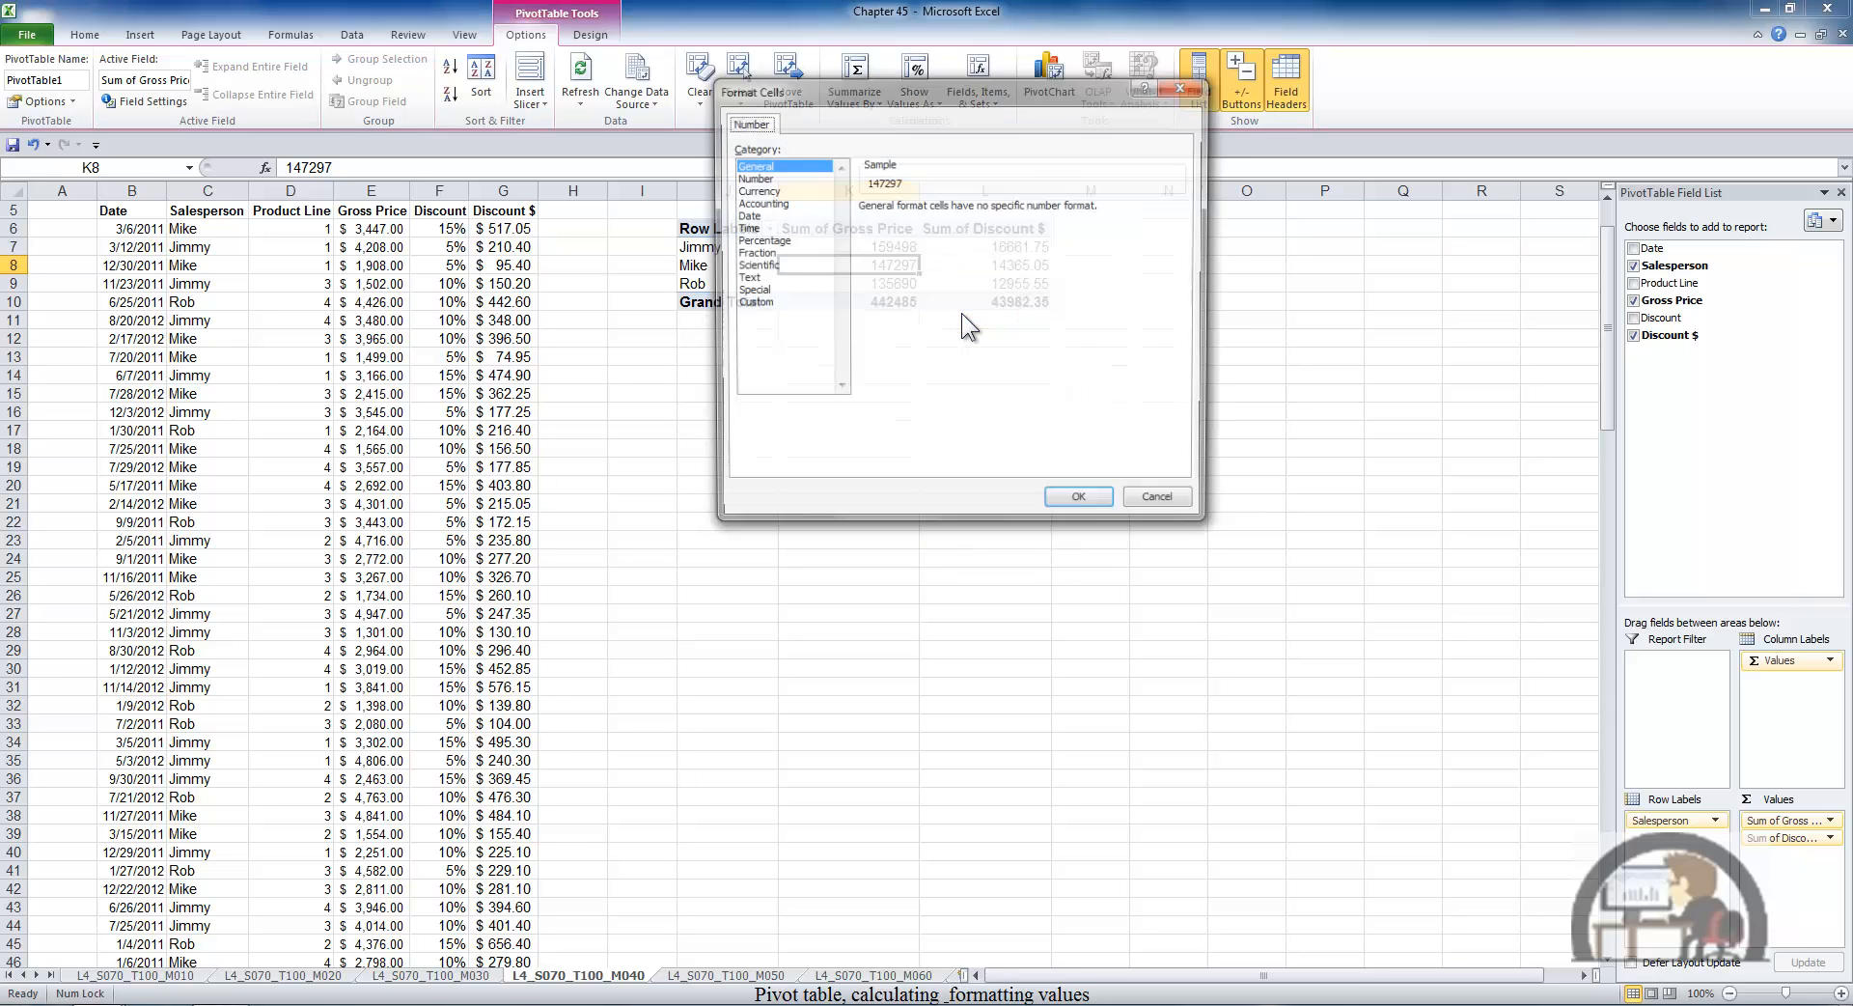
pyautogui.click(1162, 503)
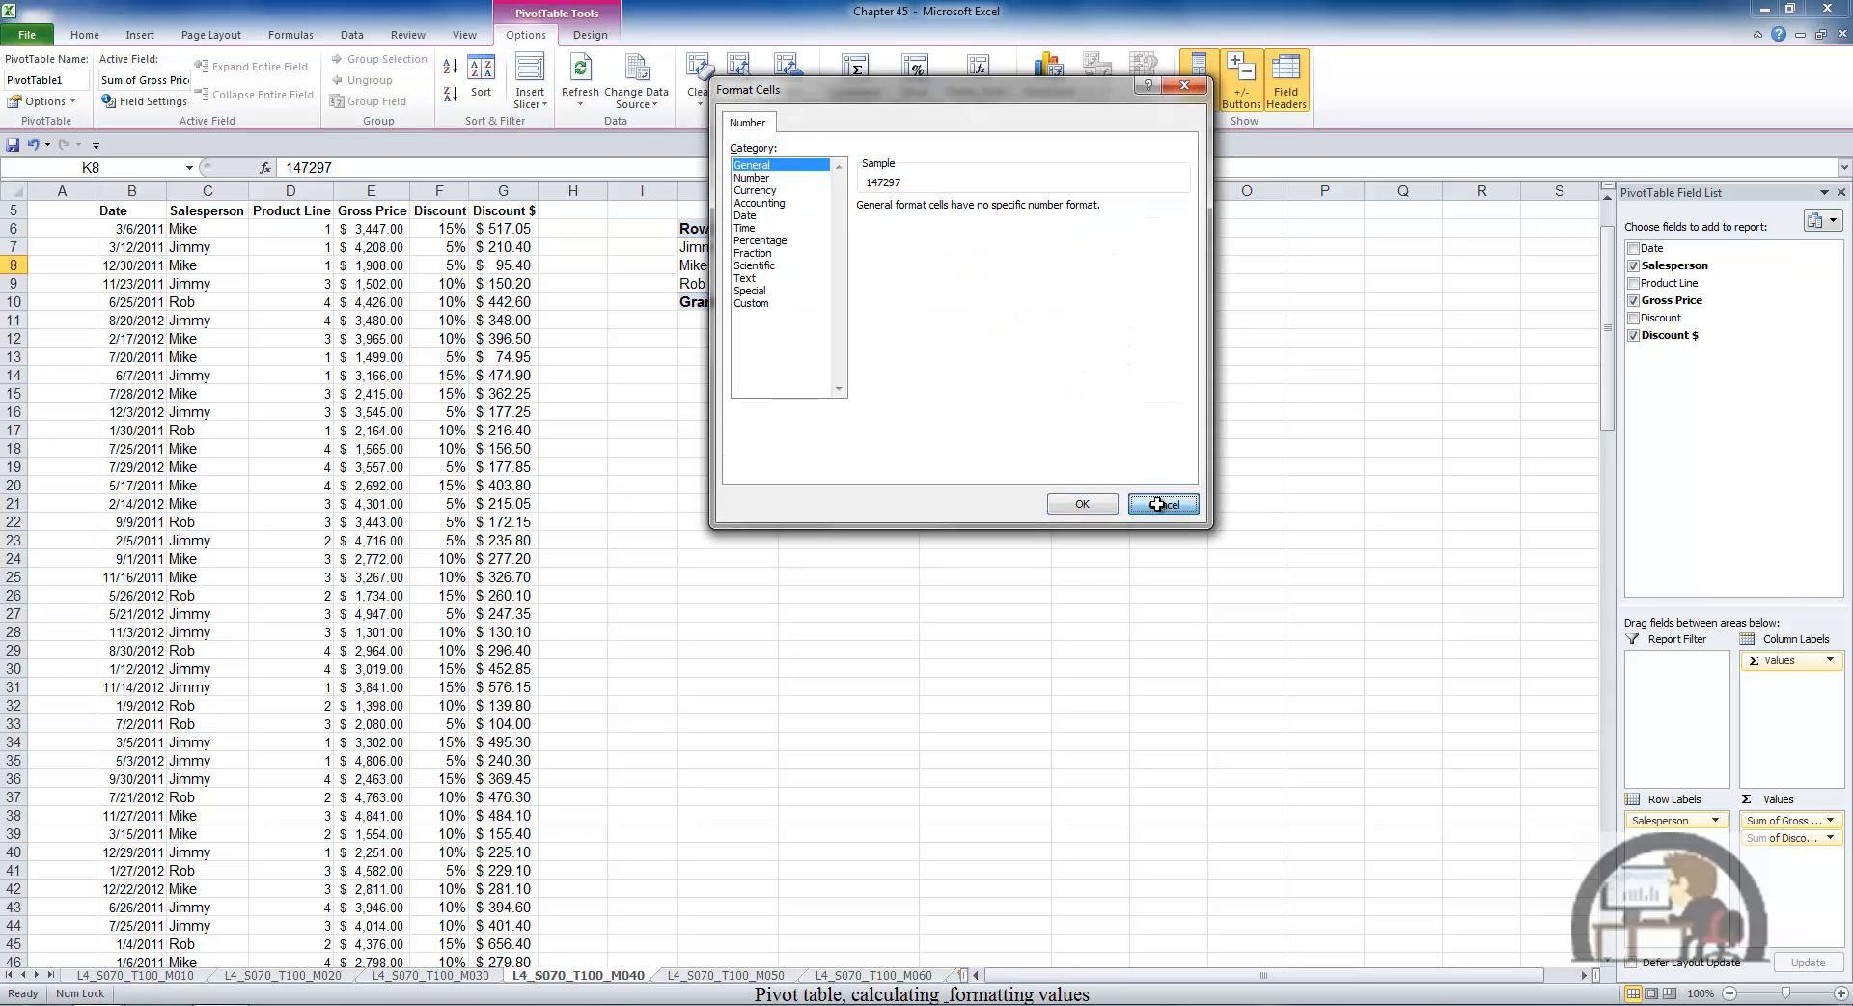
pyautogui.rightClick(909, 271)
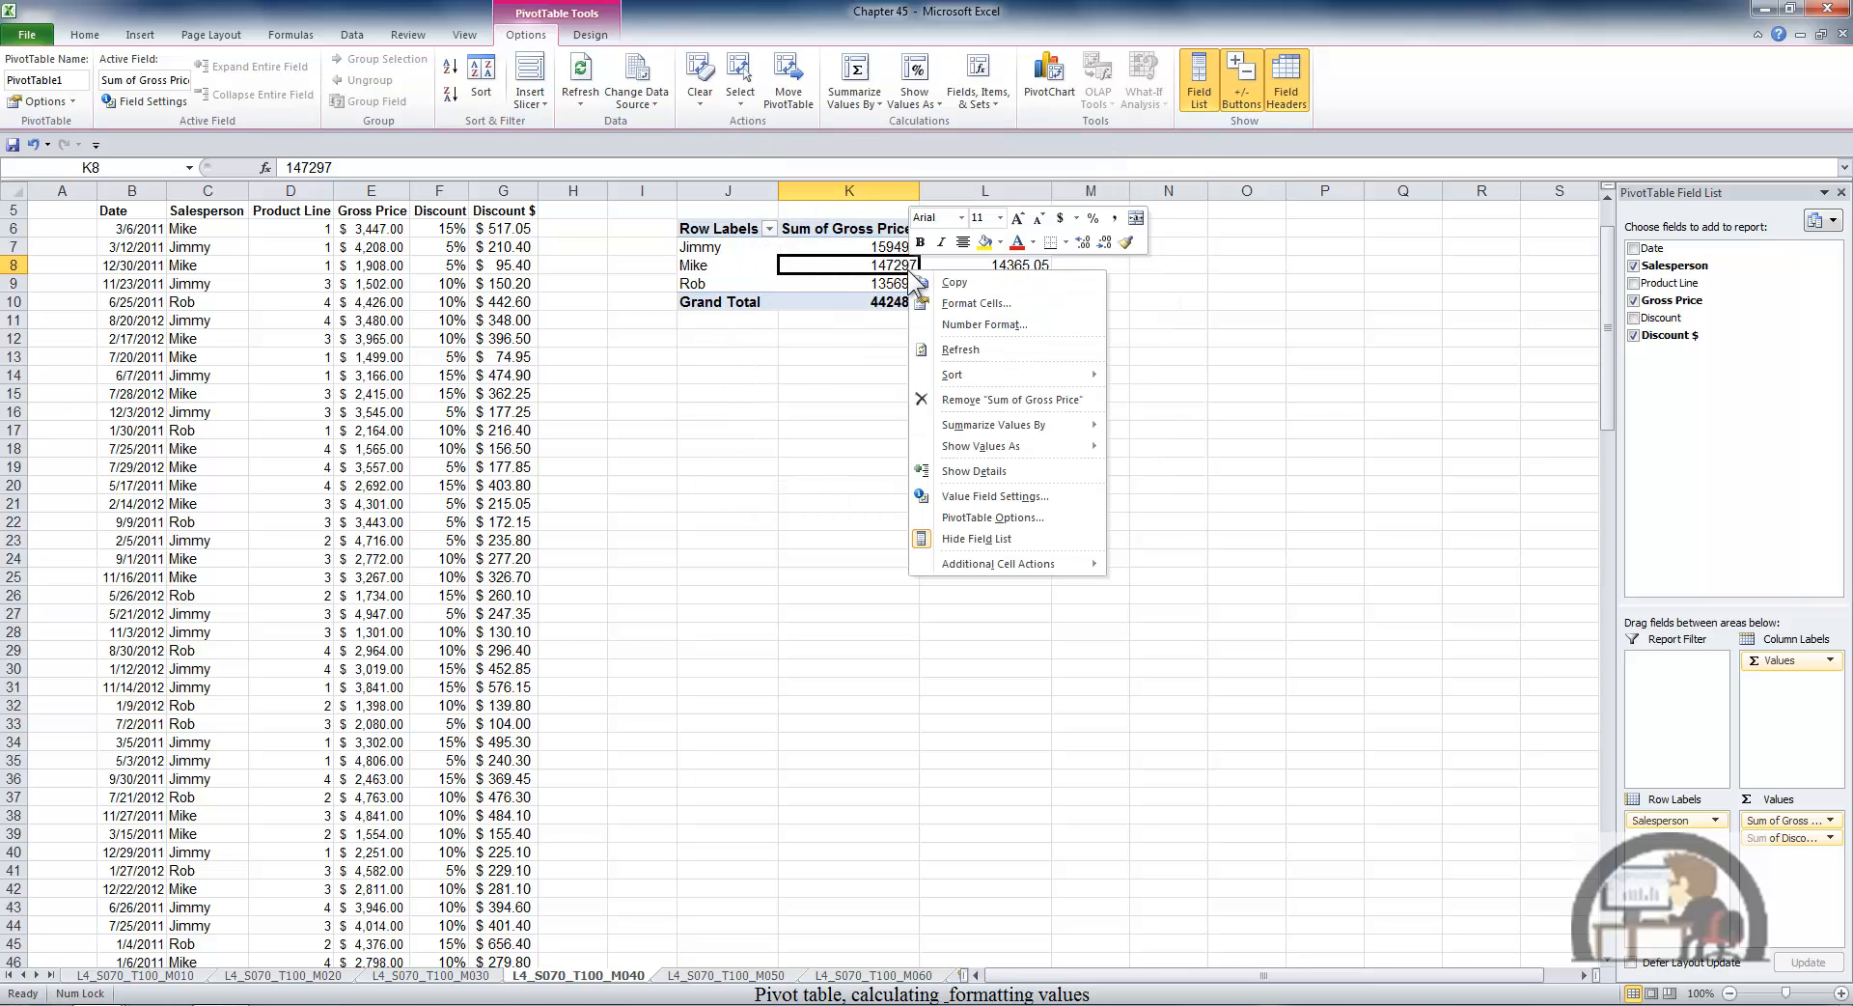
pyautogui.click(1012, 498)
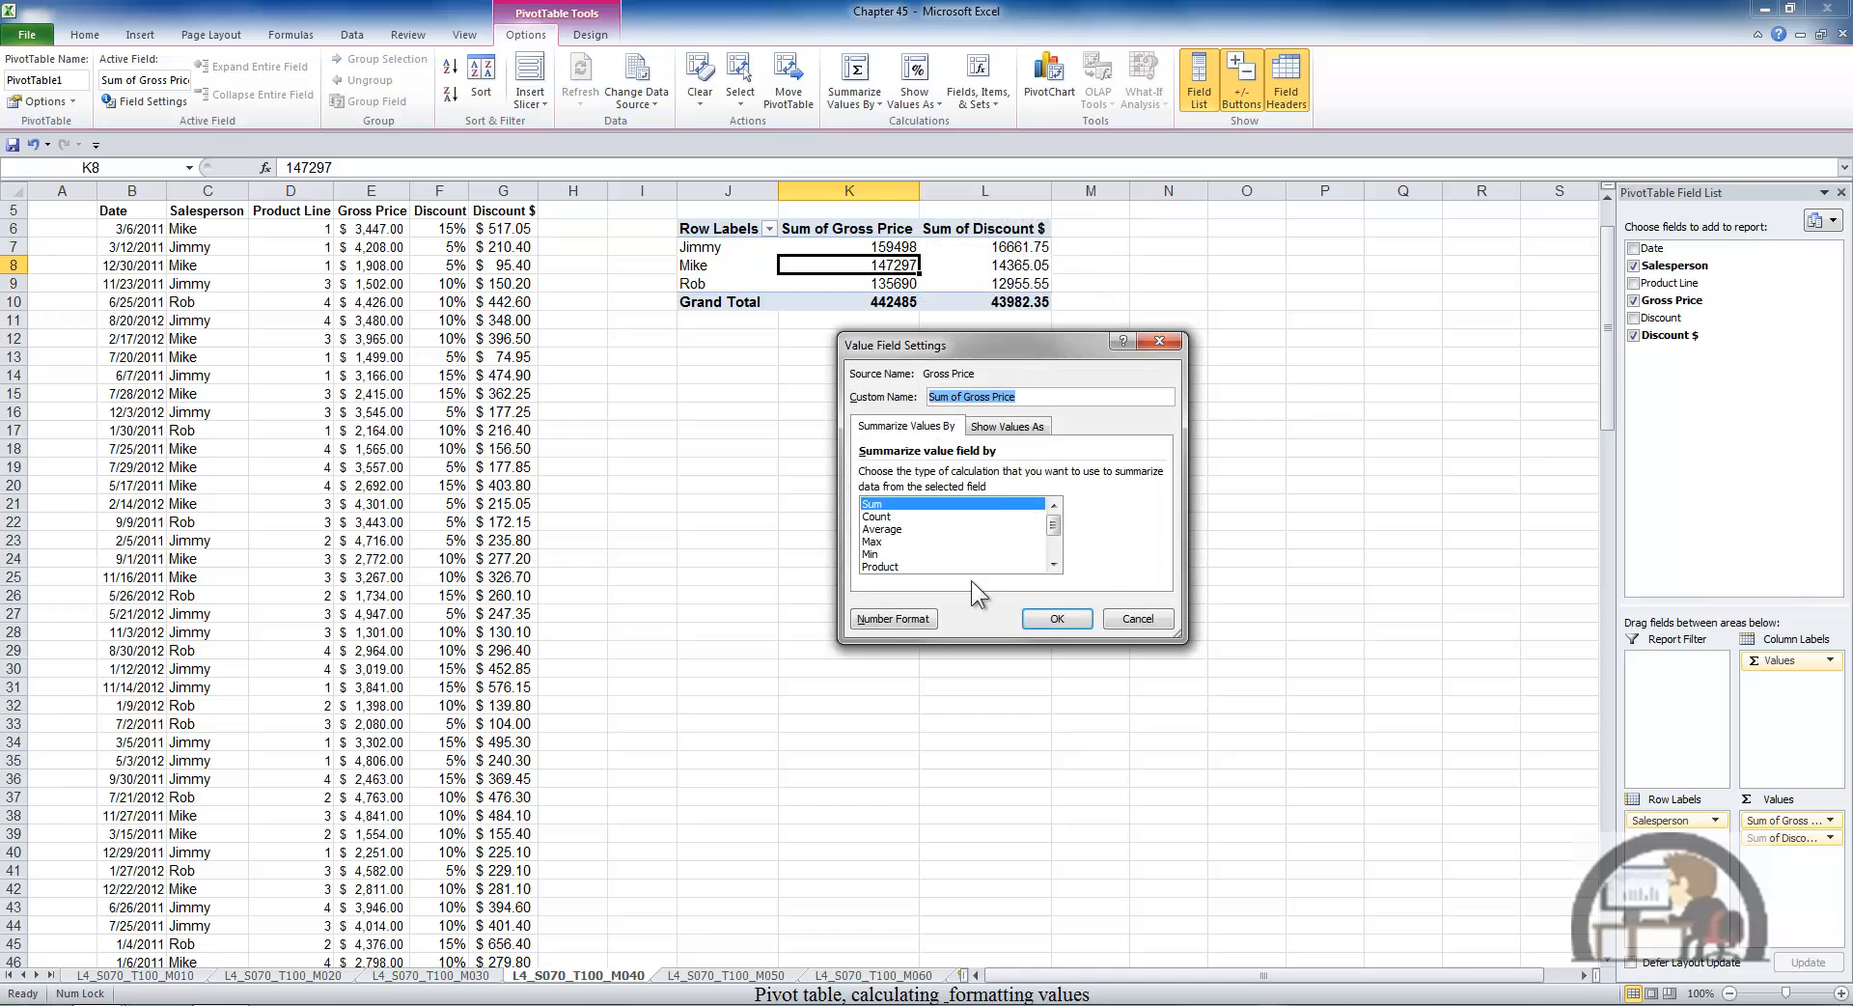
pyautogui.click(894, 620)
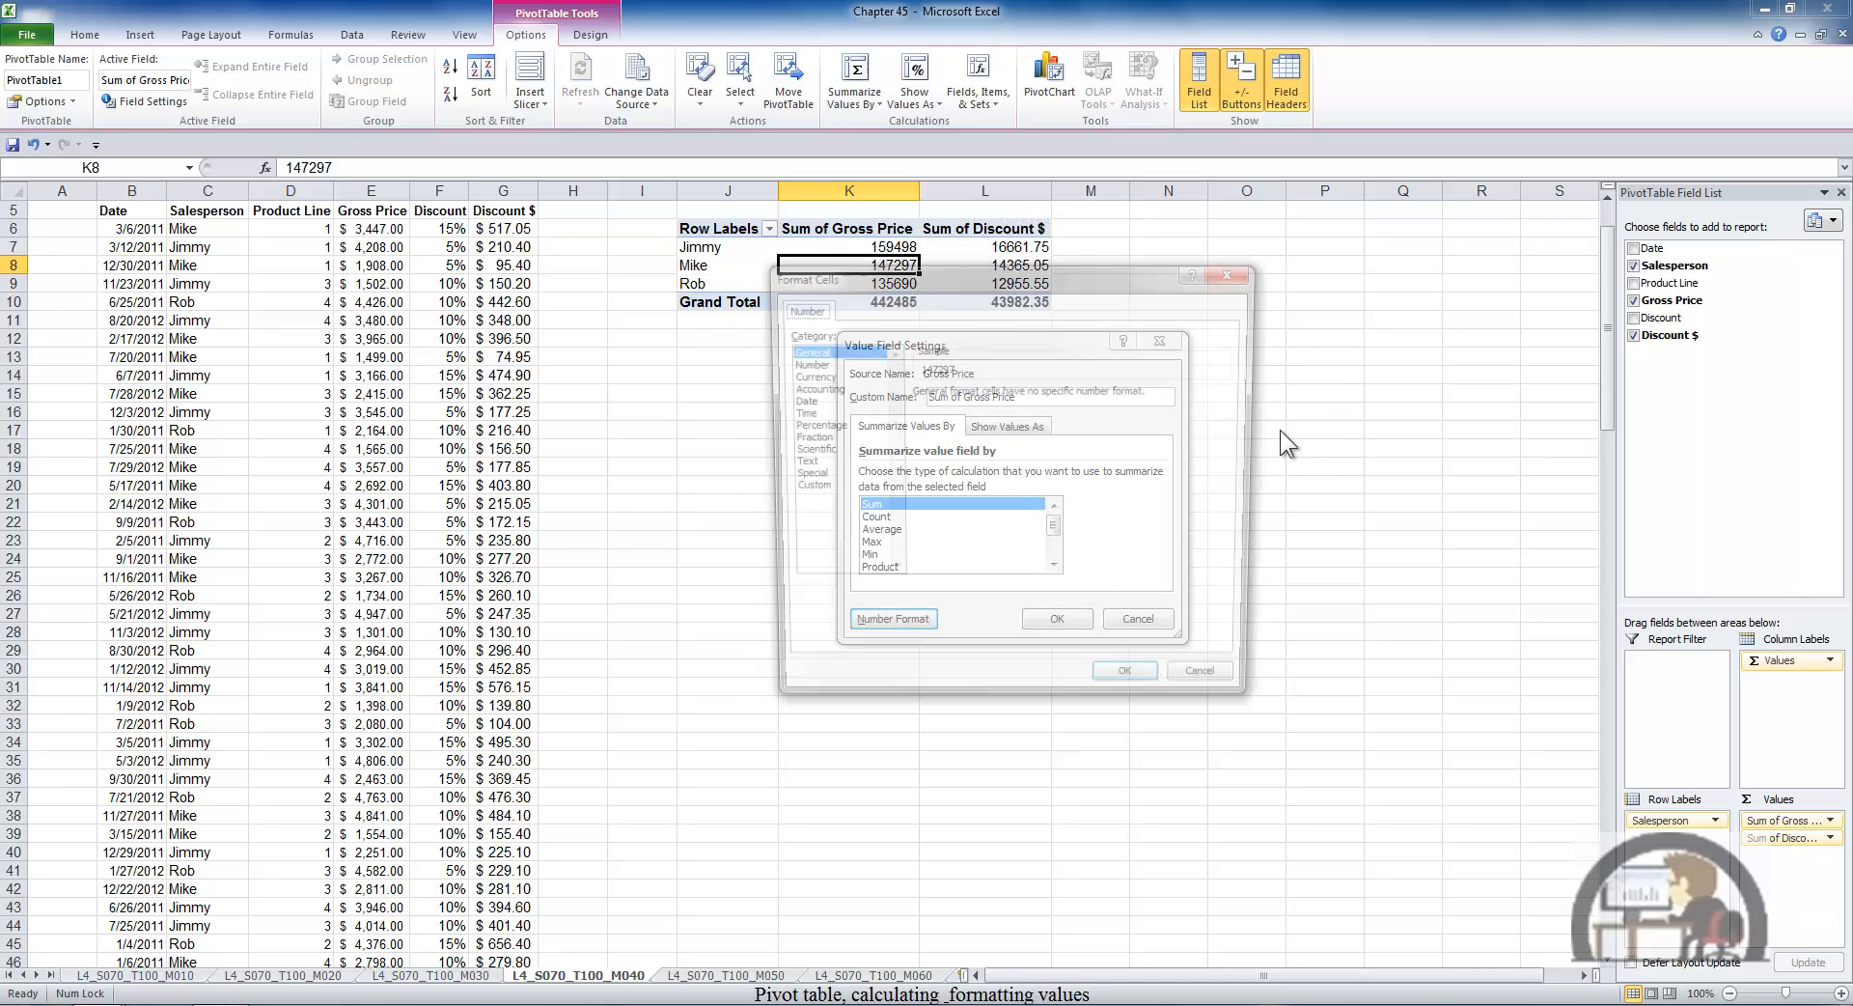
pyautogui.click(1242, 272)
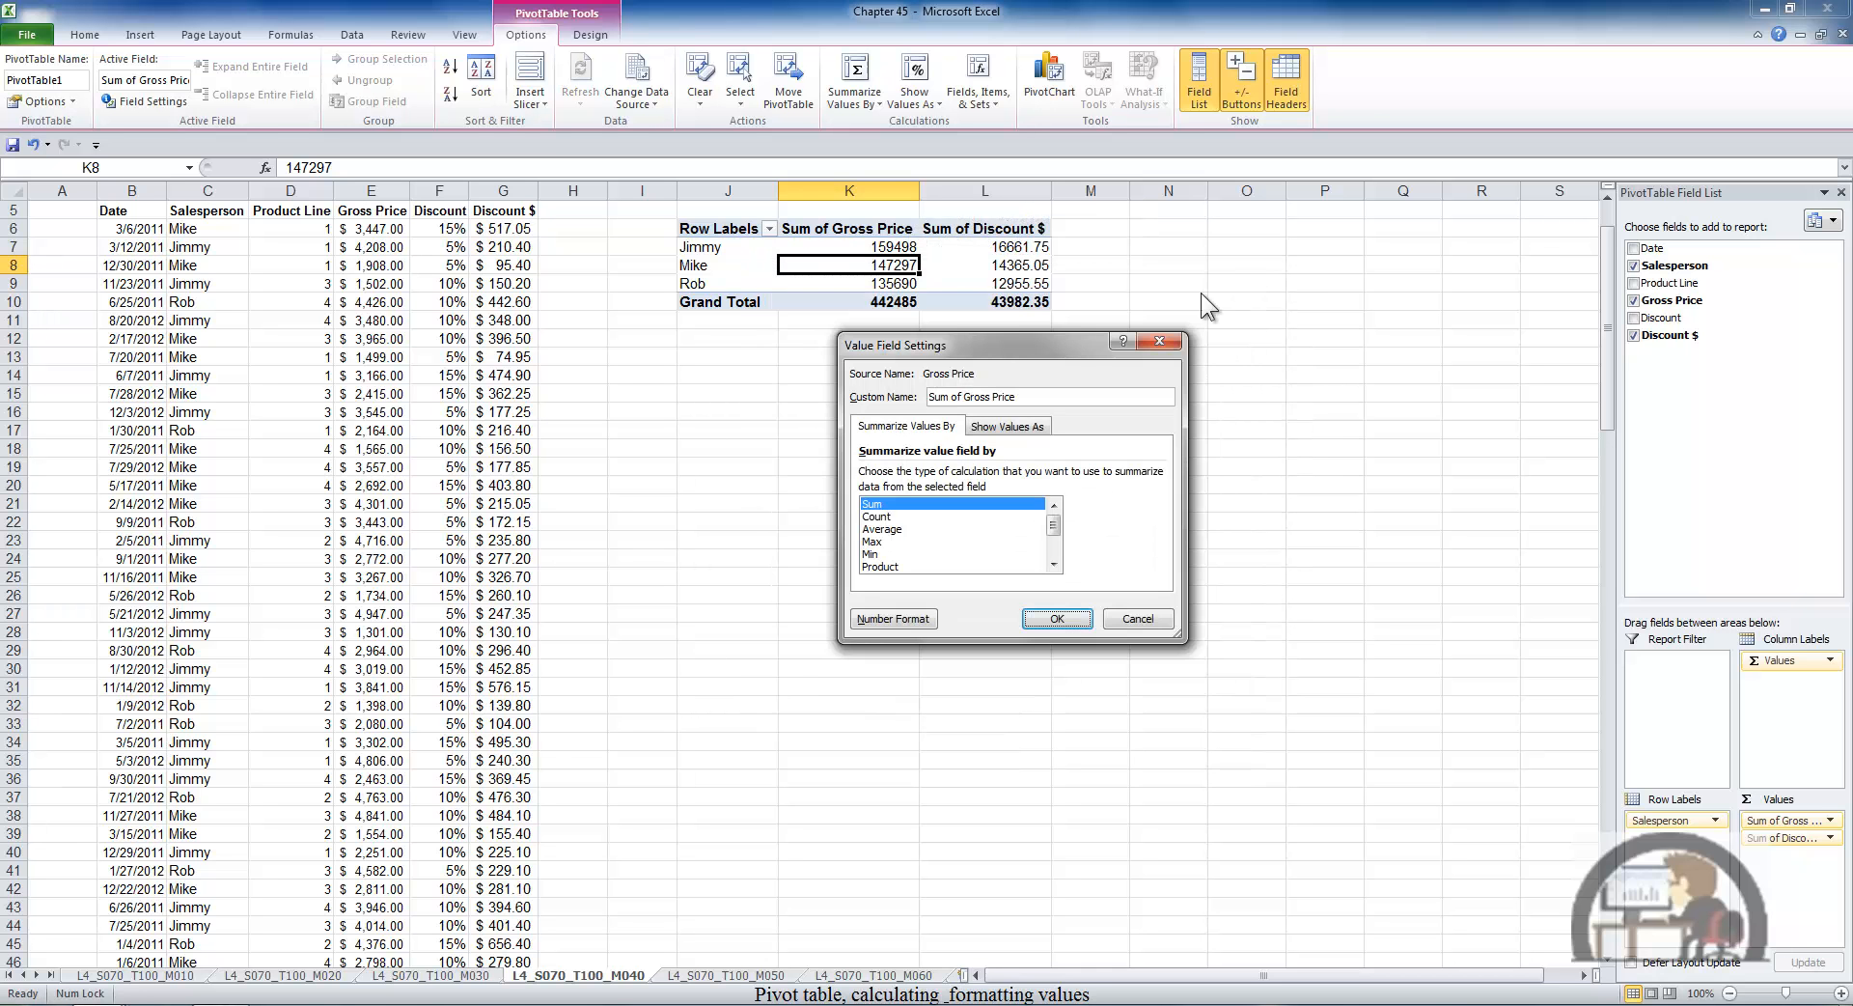
pyautogui.click(1158, 343)
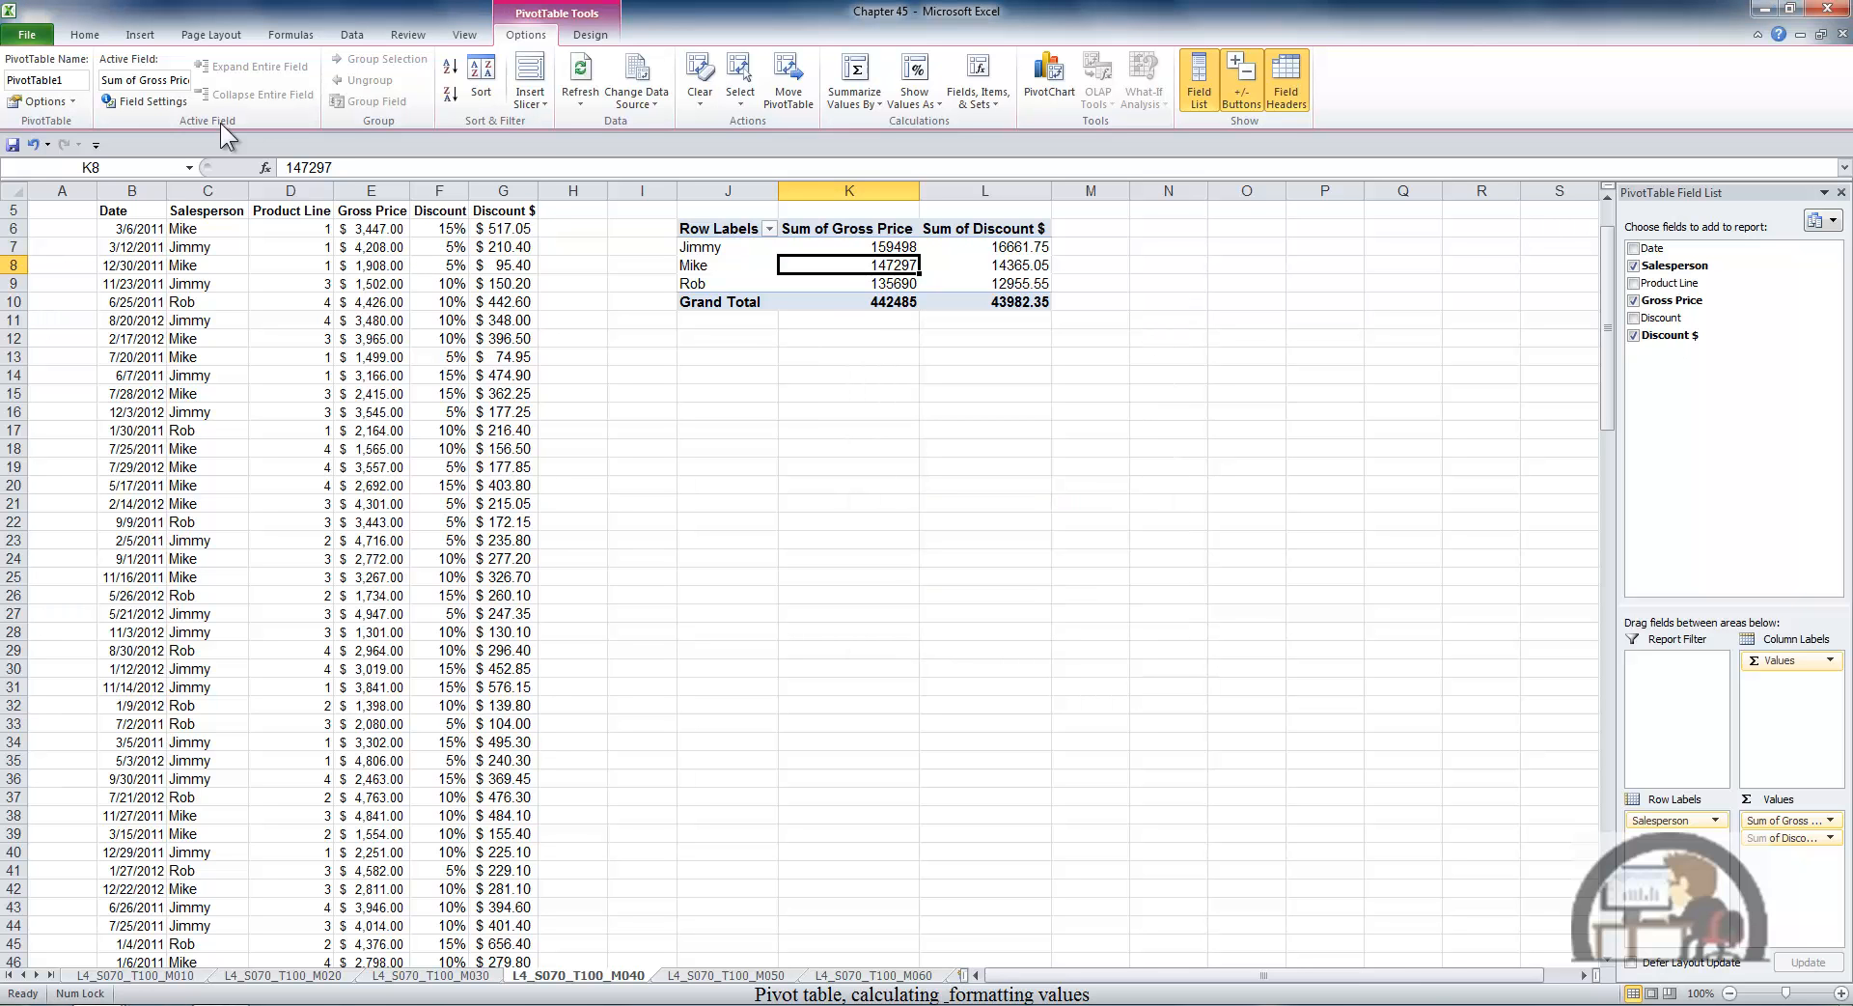
# Format the Sum of Gross Price value field as Currency with 2 decimal places and the $ symbol
pyautogui.click(171, 101)
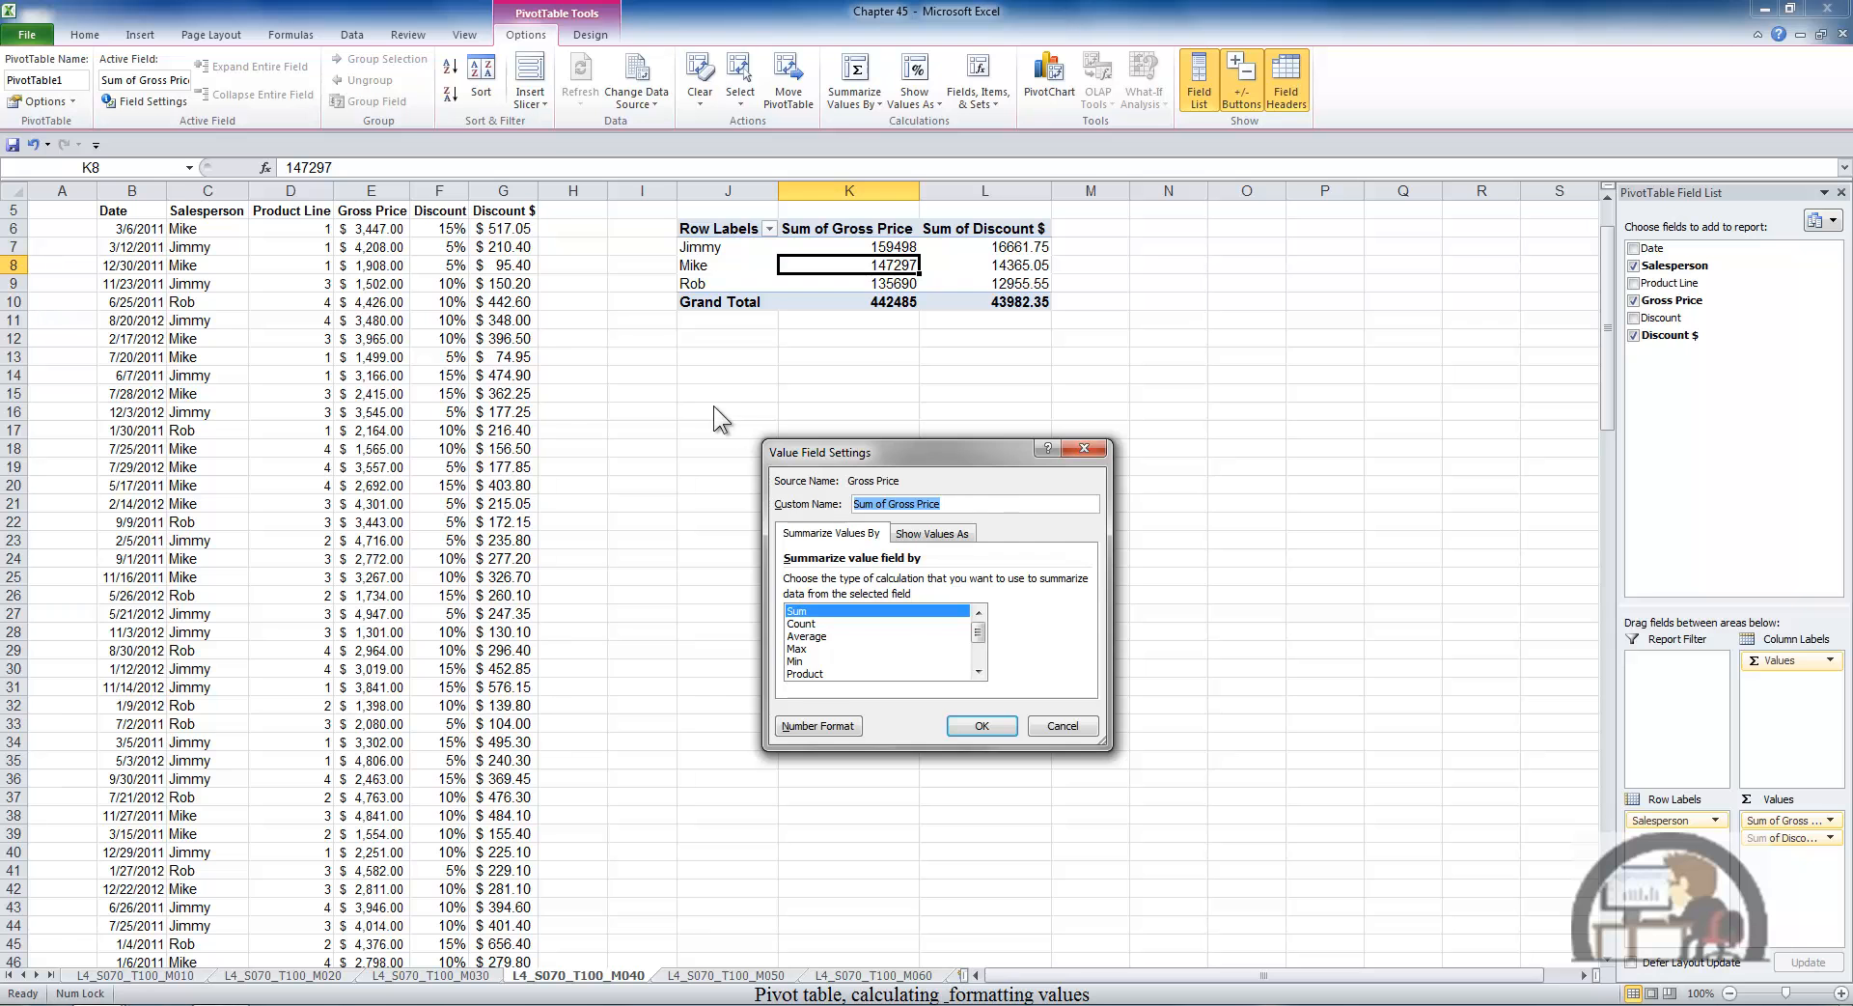
pyautogui.click(838, 720)
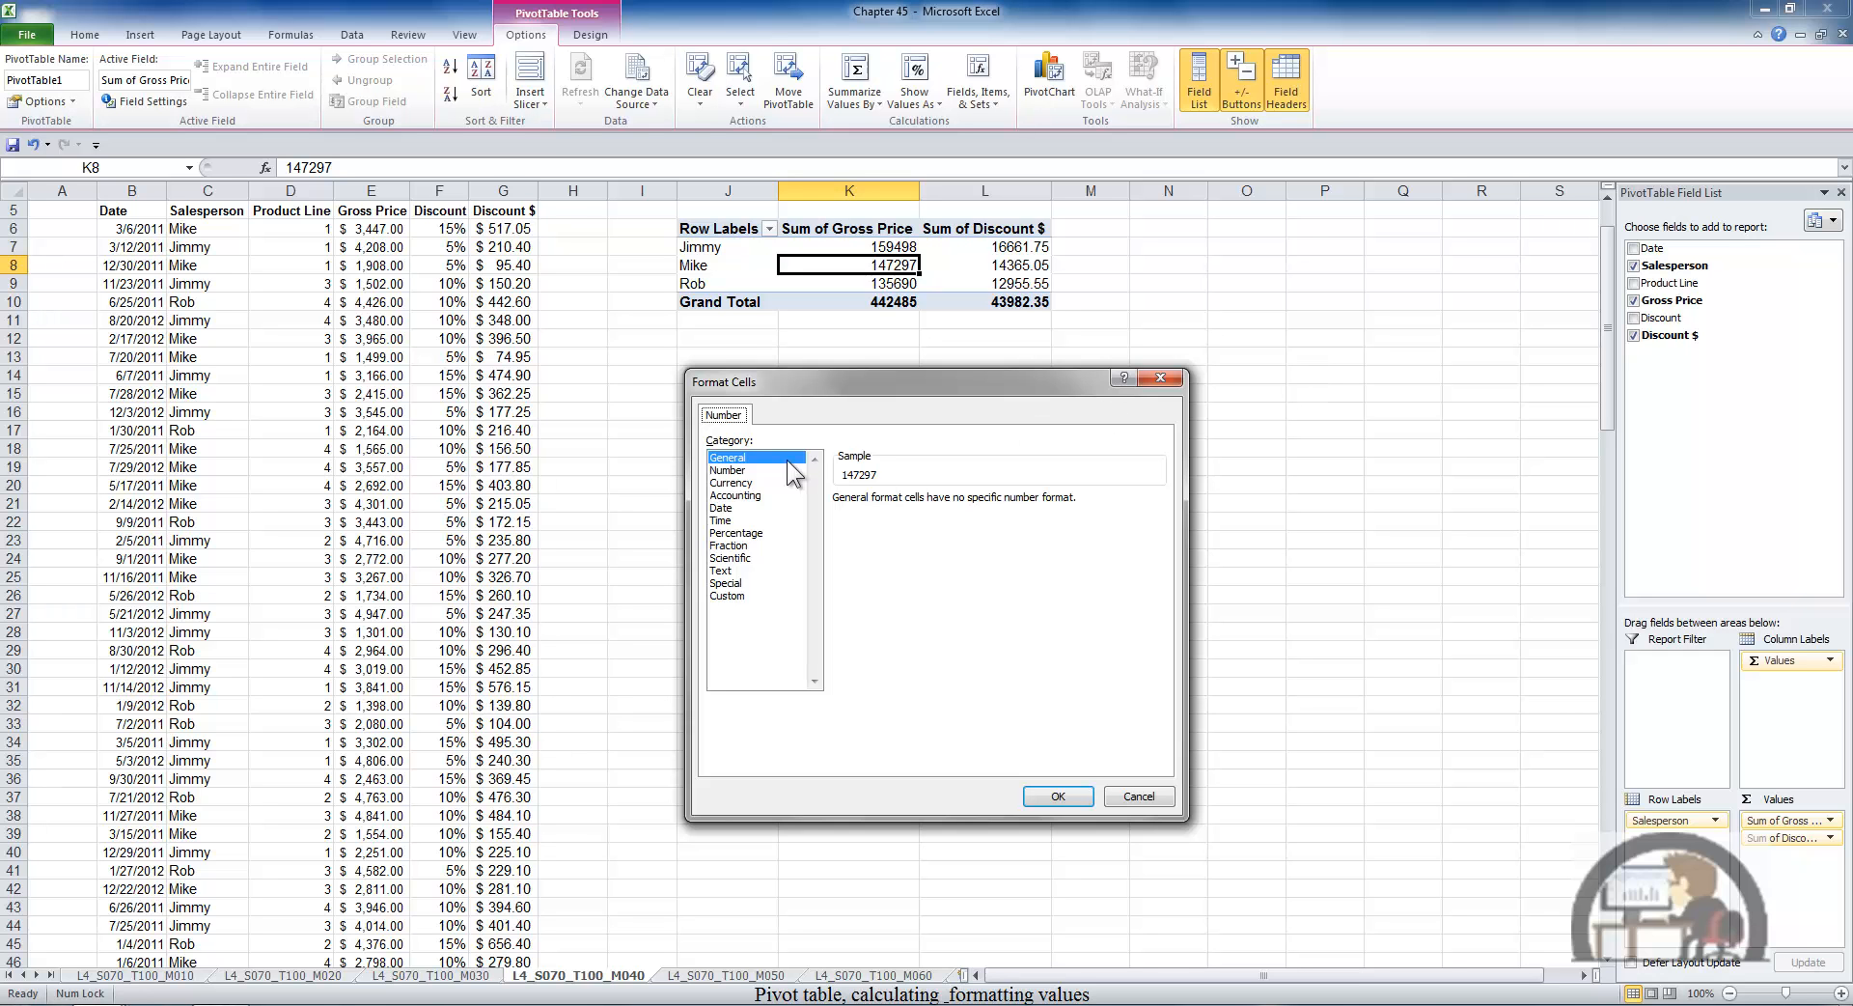
pyautogui.click(738, 482)
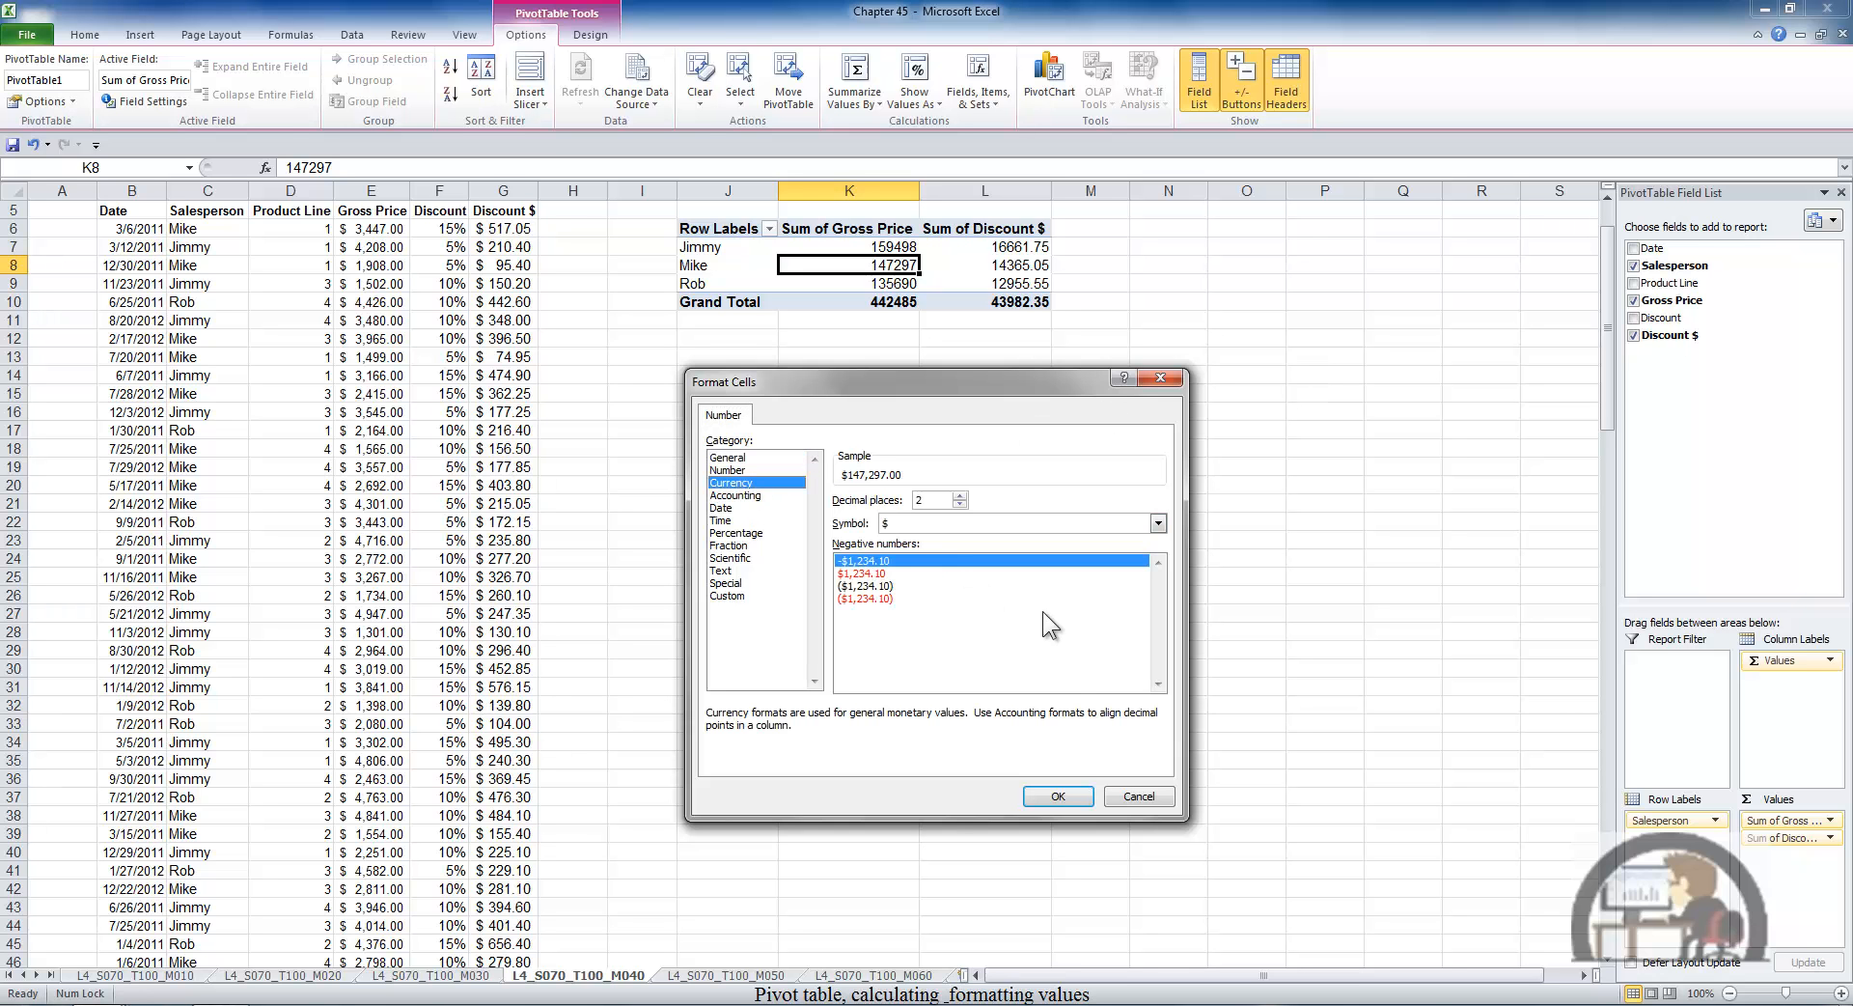
pyautogui.click(1059, 796)
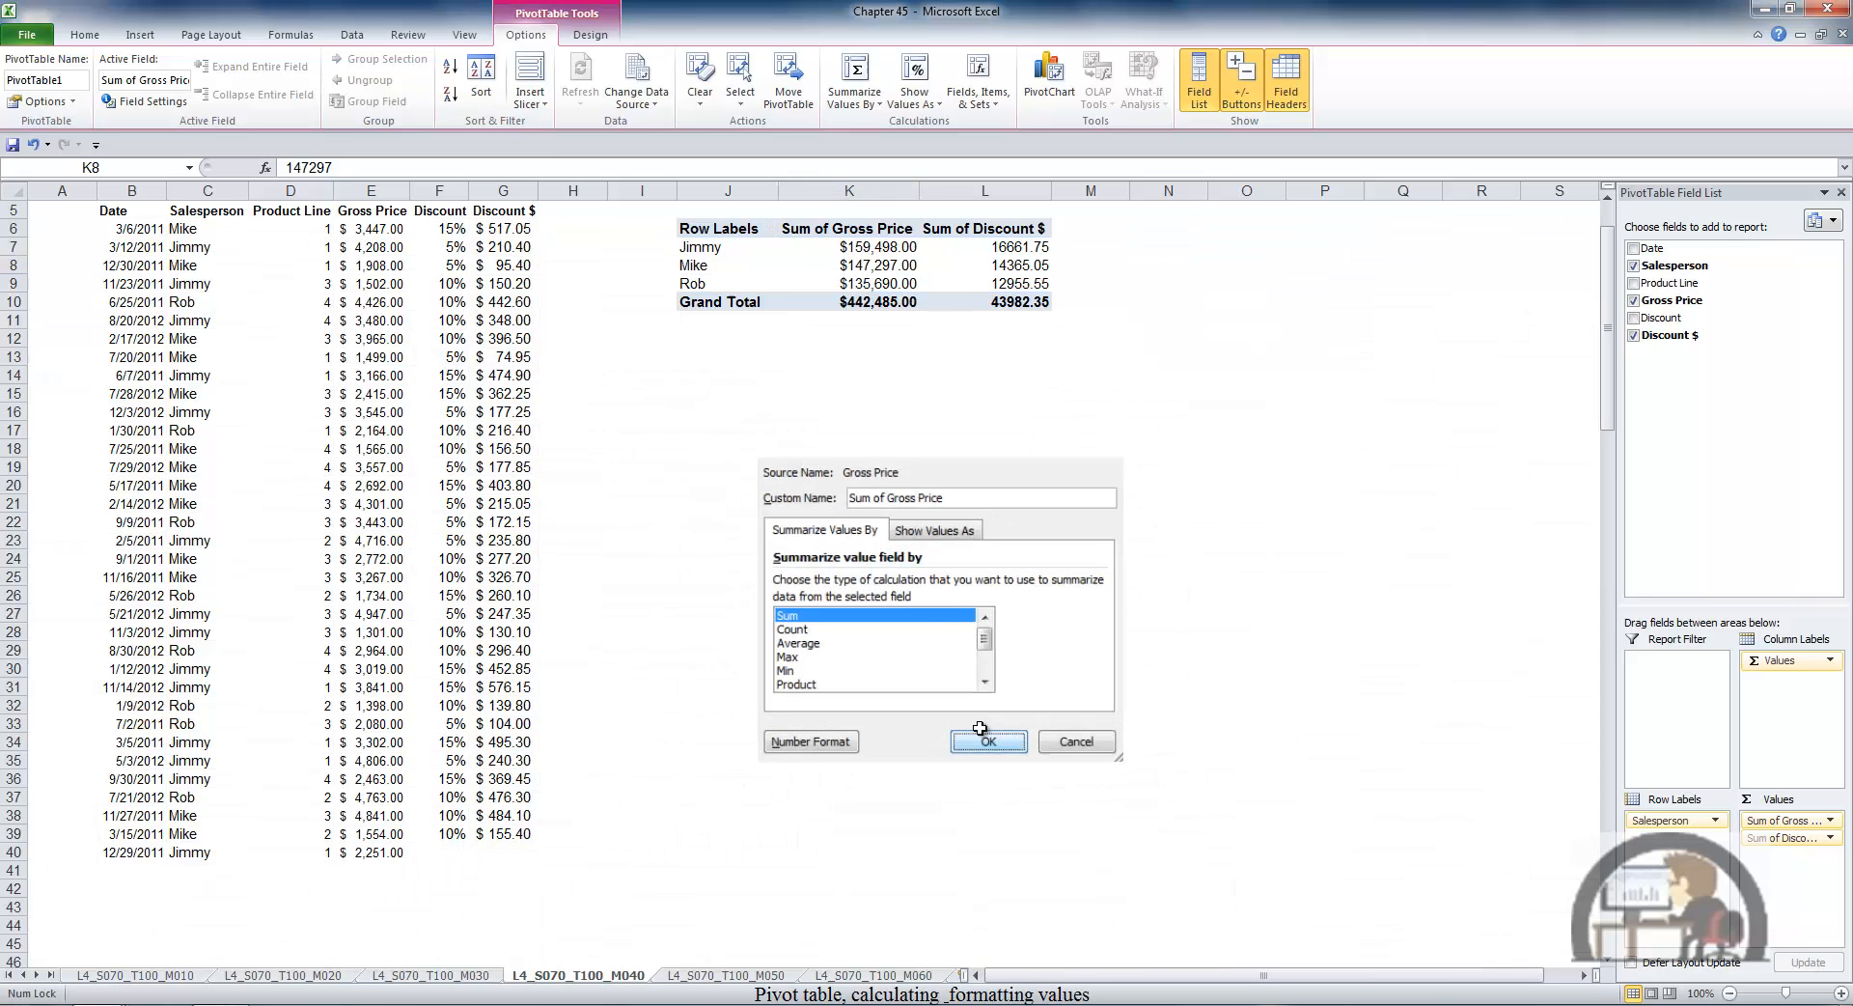
pyautogui.click(979, 726)
# Apply the Currency number format with 2 decimal places and the $ symbol to the Sum of Discount $ values
pyautogui.click(1037, 269)
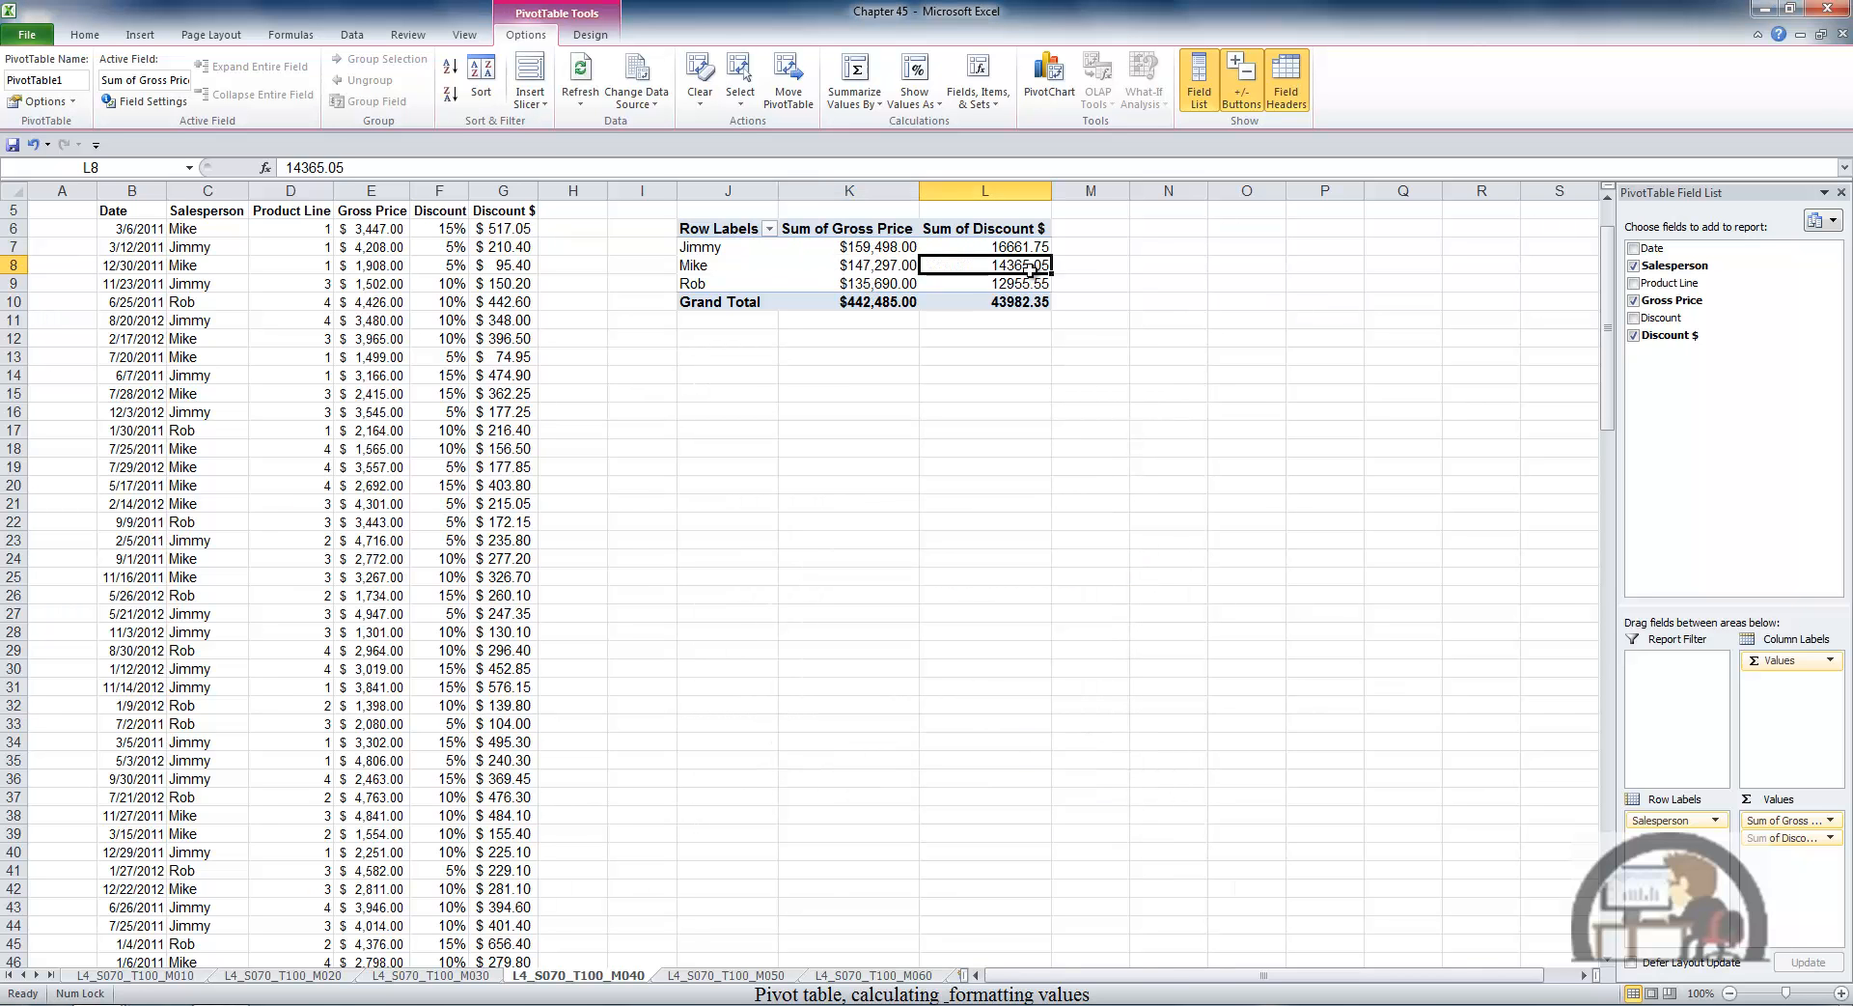
pyautogui.rightClick(1037, 270)
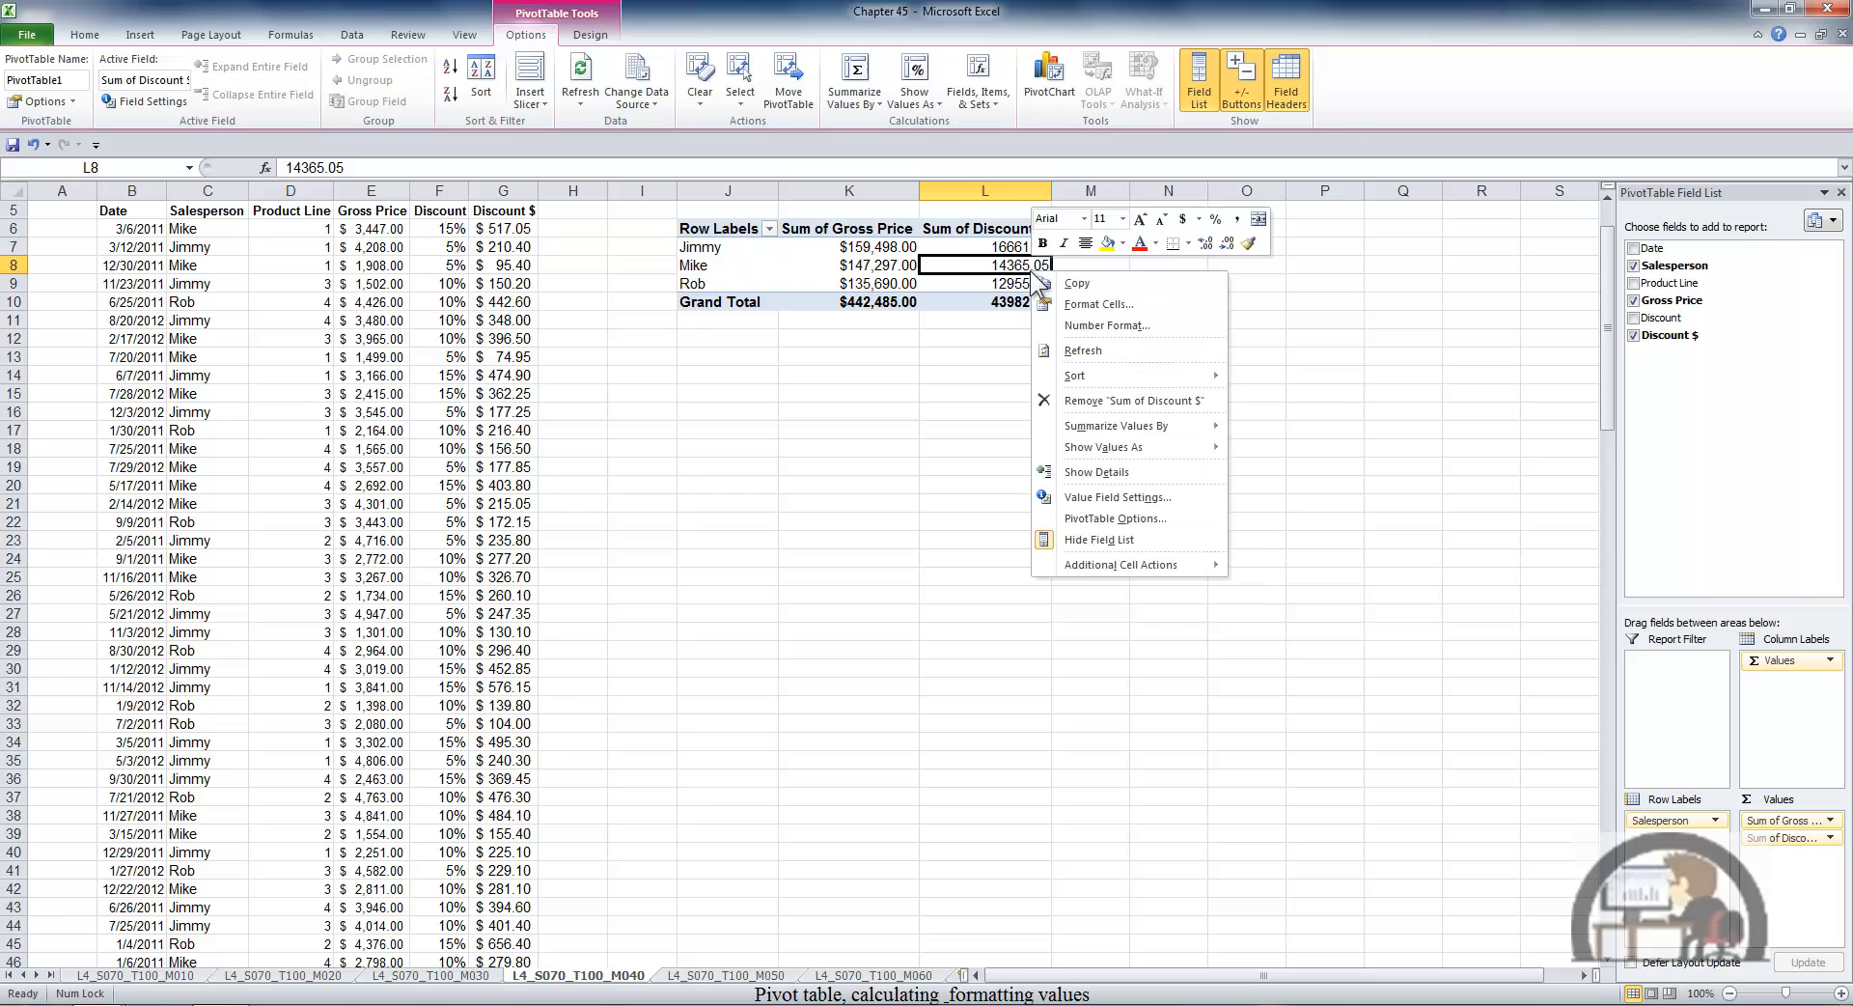
pyautogui.click(1095, 326)
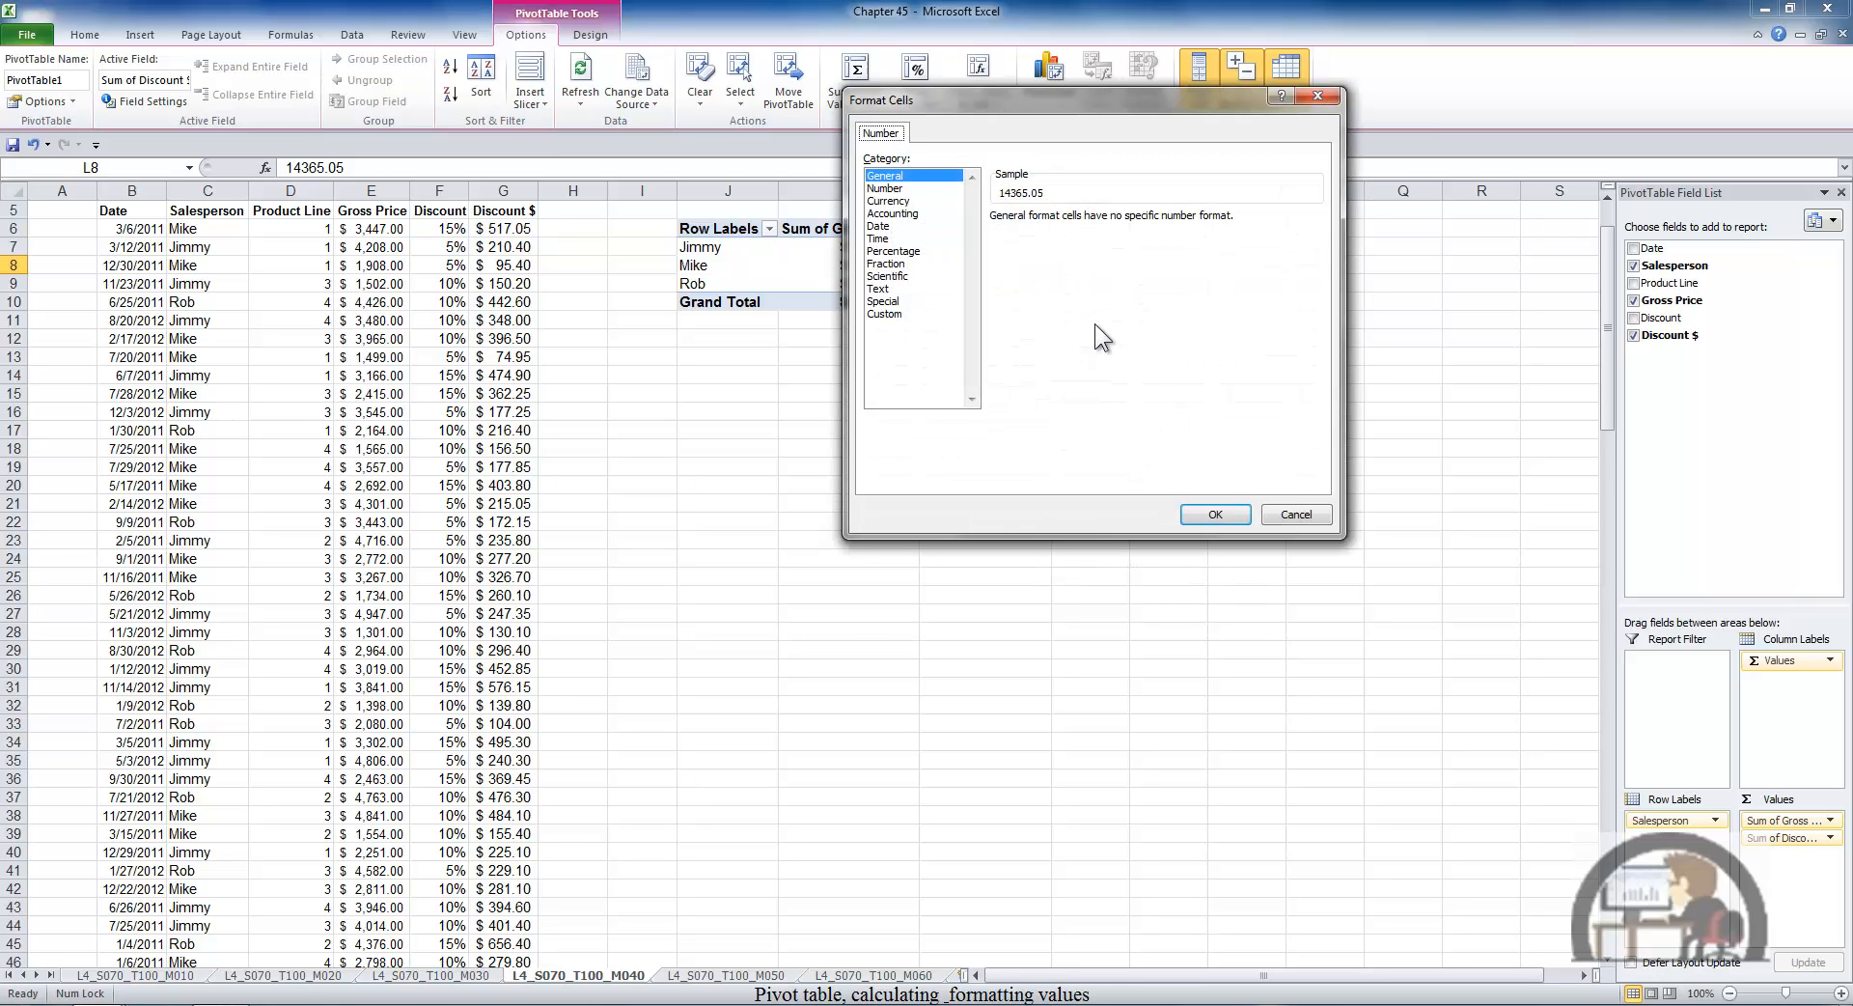
pyautogui.click(897, 188)
pyautogui.click(903, 200)
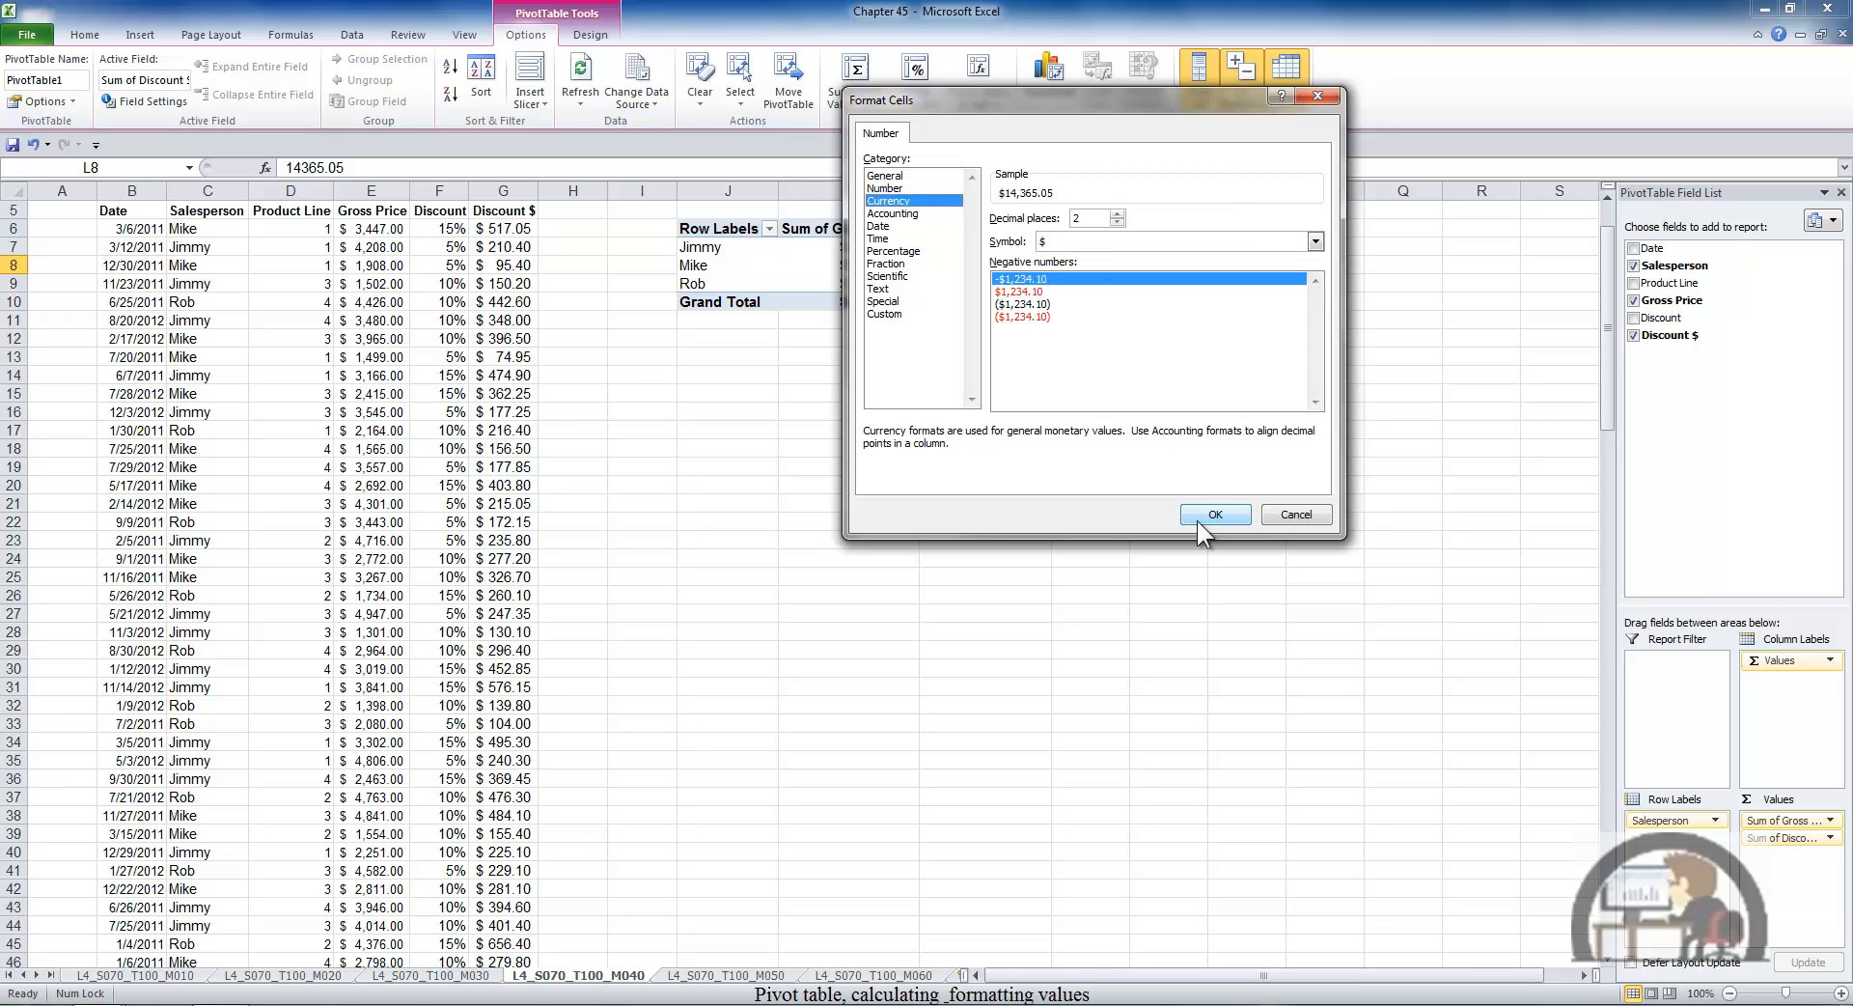
pyautogui.click(1214, 514)
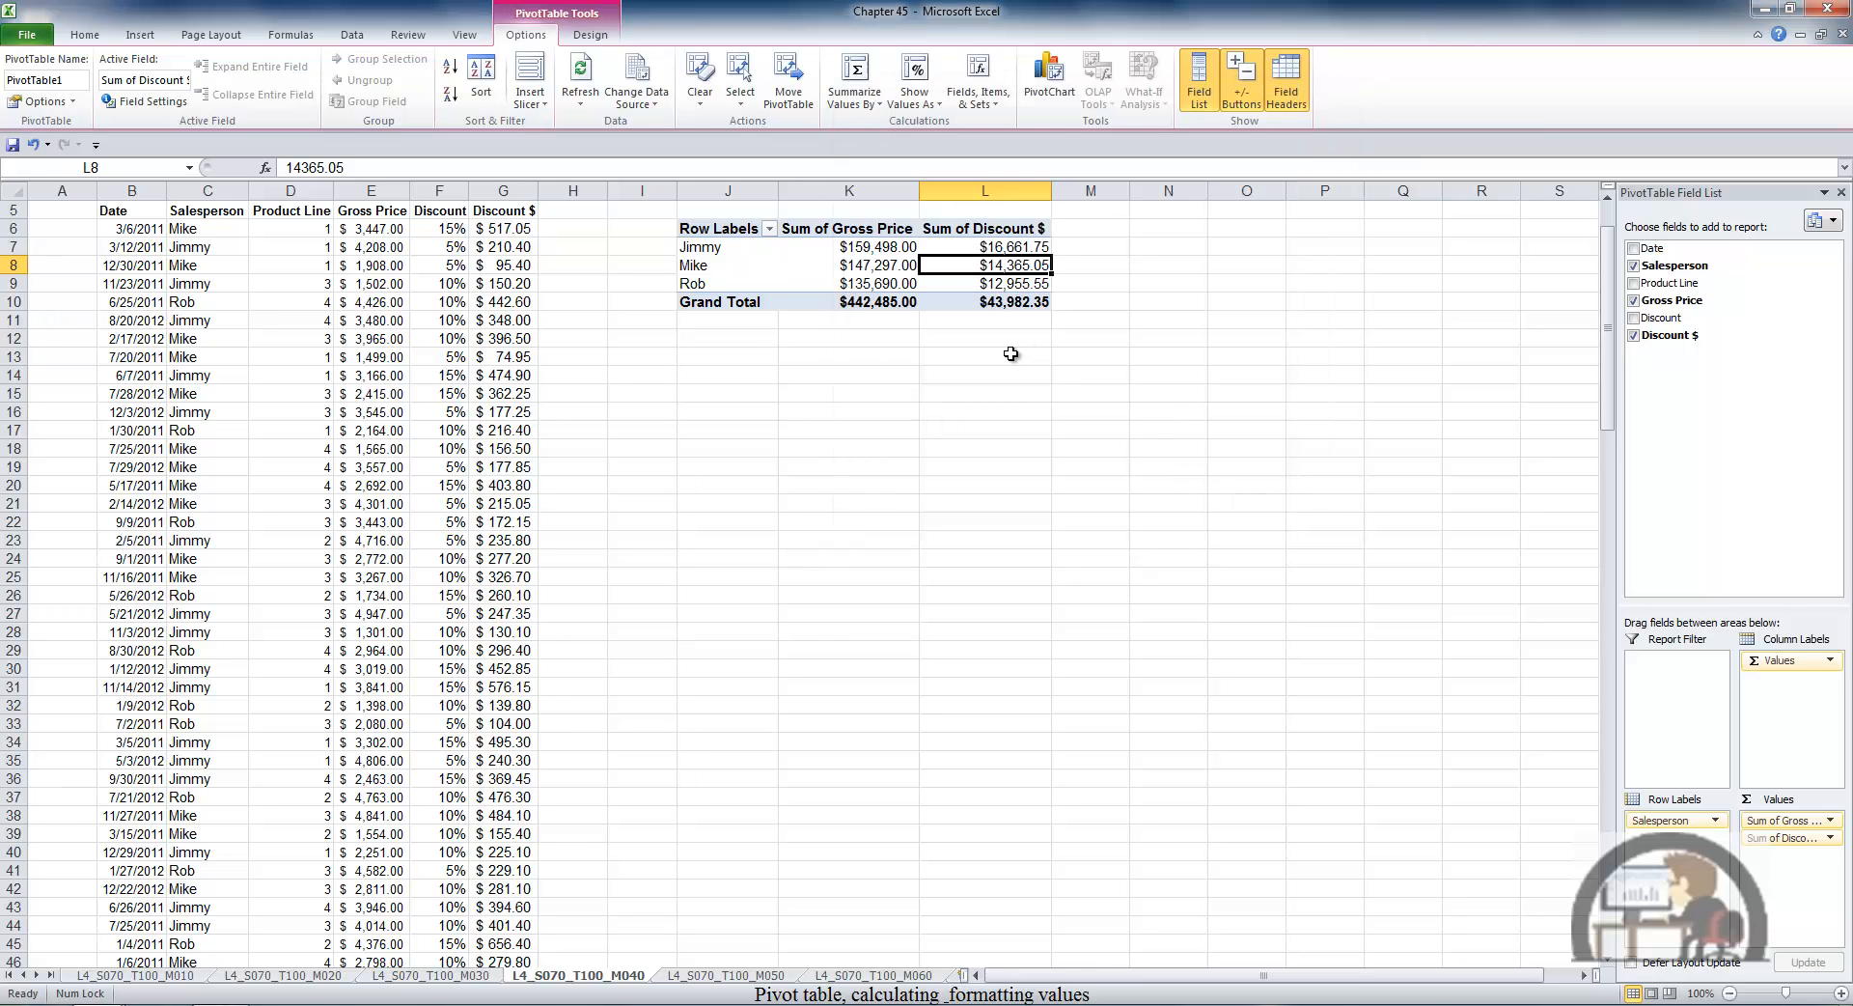
pyautogui.click(1011, 353)
# Examine the value field settings of Sum of Discount $, including its Show Values As options, and close them without applying changes
pyautogui.click(1830, 838)
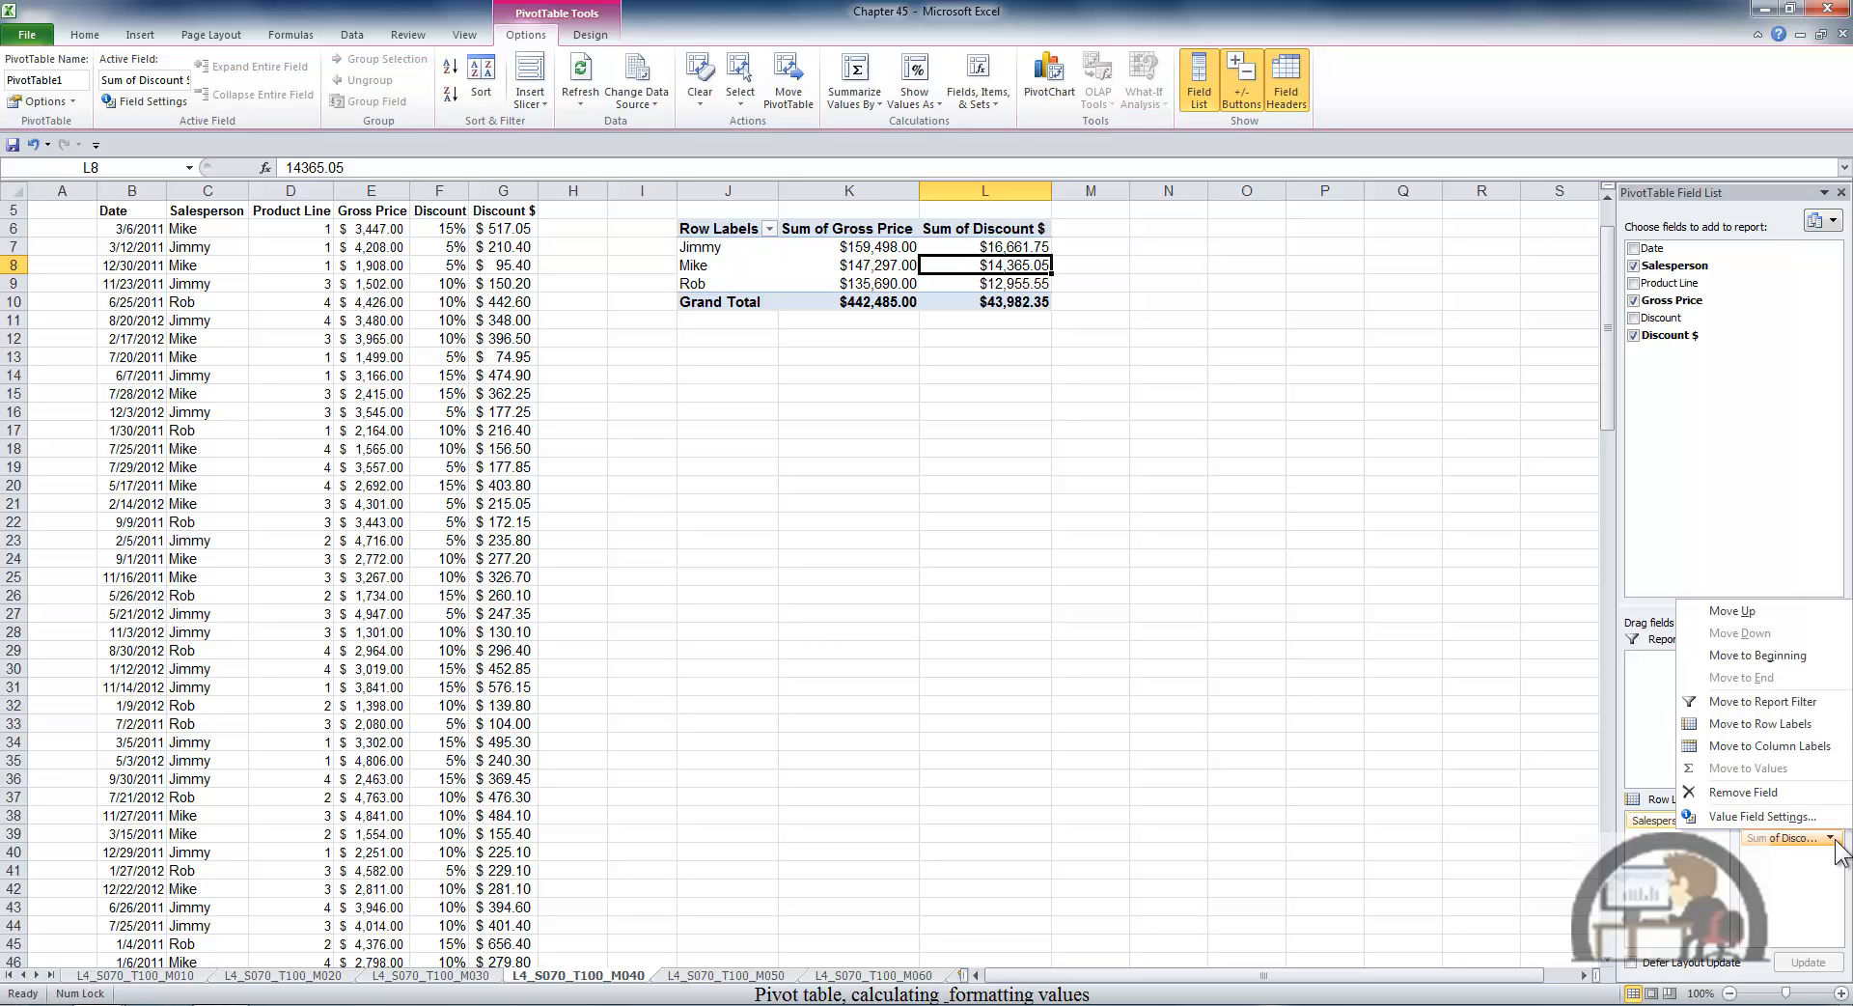
pyautogui.click(1798, 818)
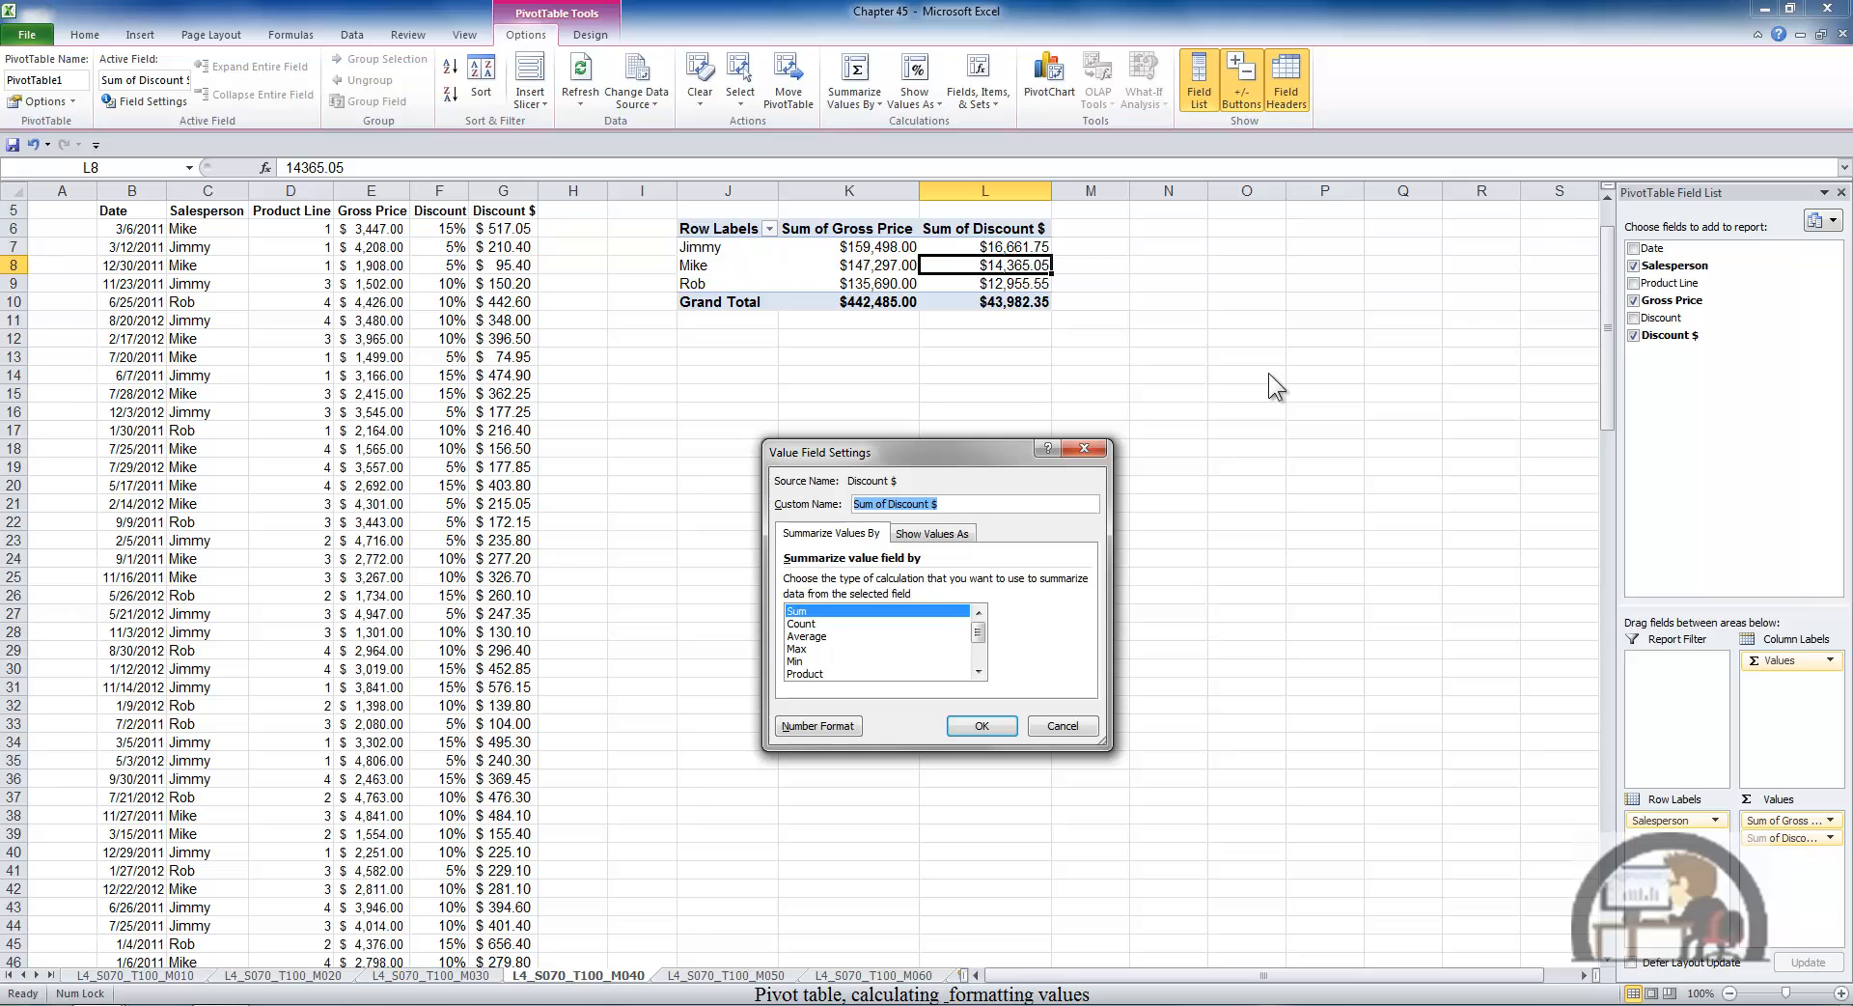
pyautogui.click(950, 534)
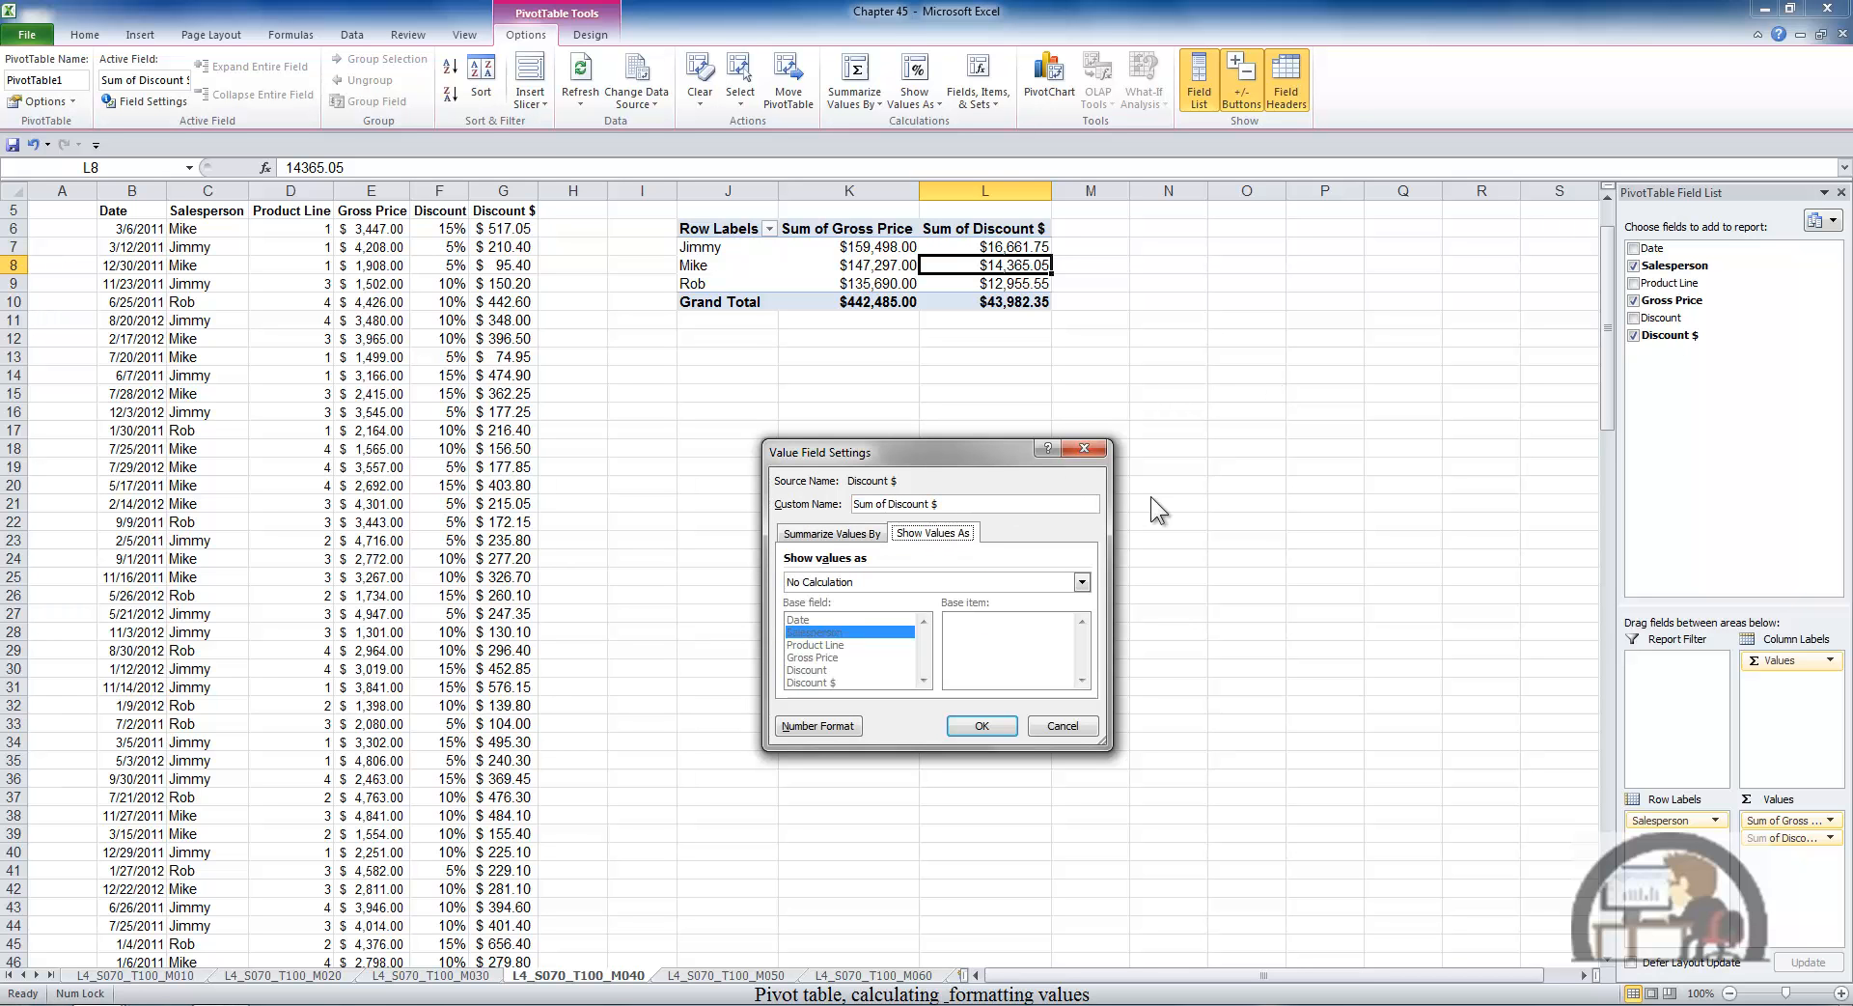
pyautogui.click(1063, 725)
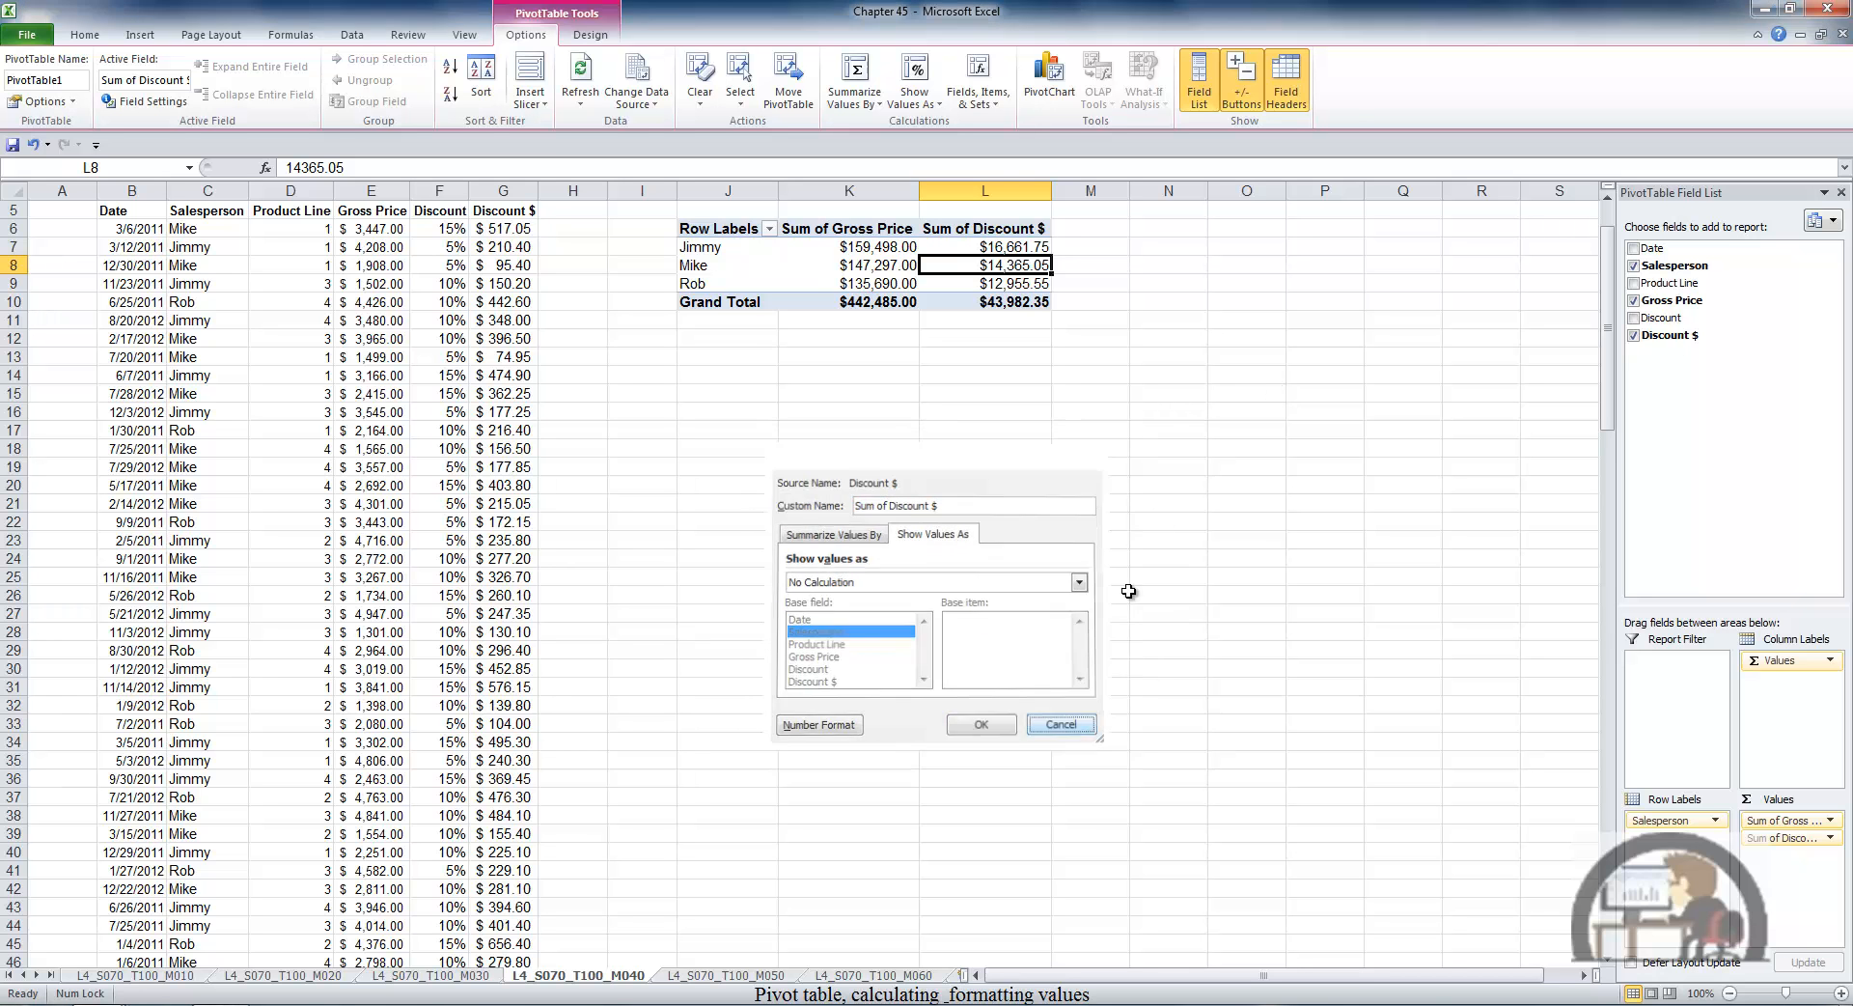
pyautogui.rightClick(1025, 267)
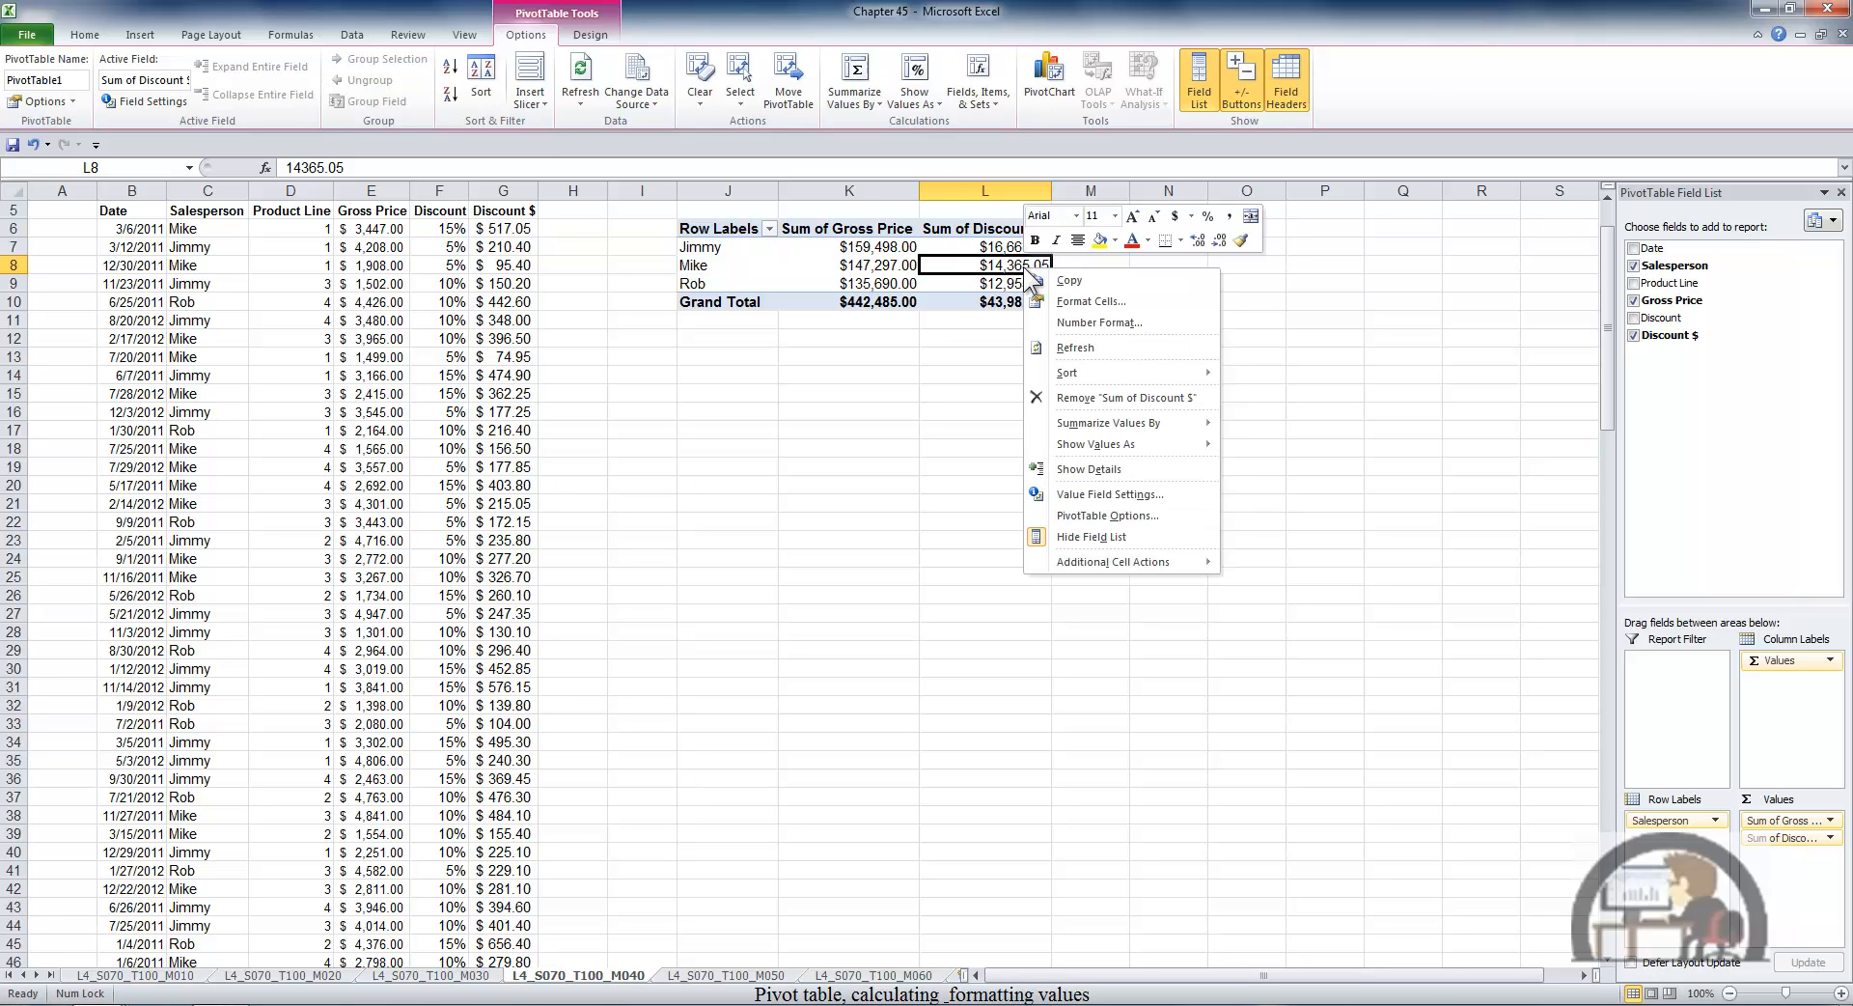
pyautogui.click(1105, 497)
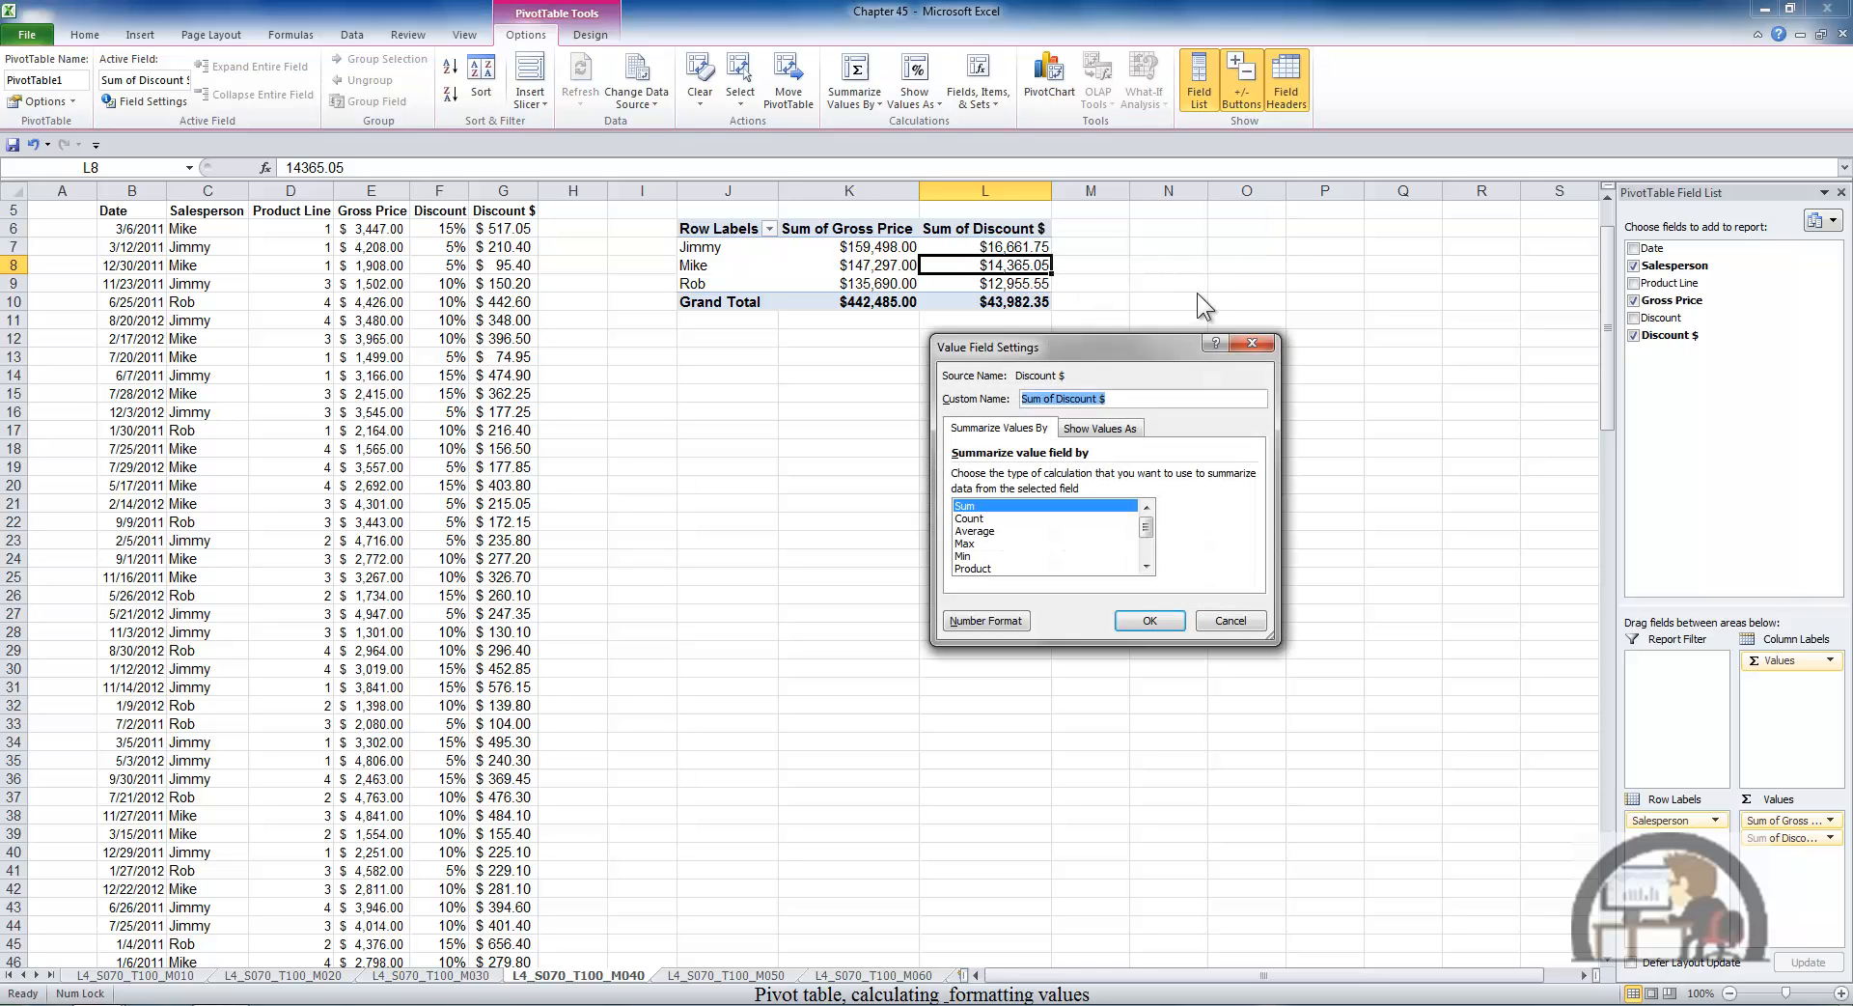
pyautogui.click(1255, 344)
# Look through the Summarize Values By and Show Values As choices offered for a discount cell in the PivotTable
pyautogui.rightClick(1028, 270)
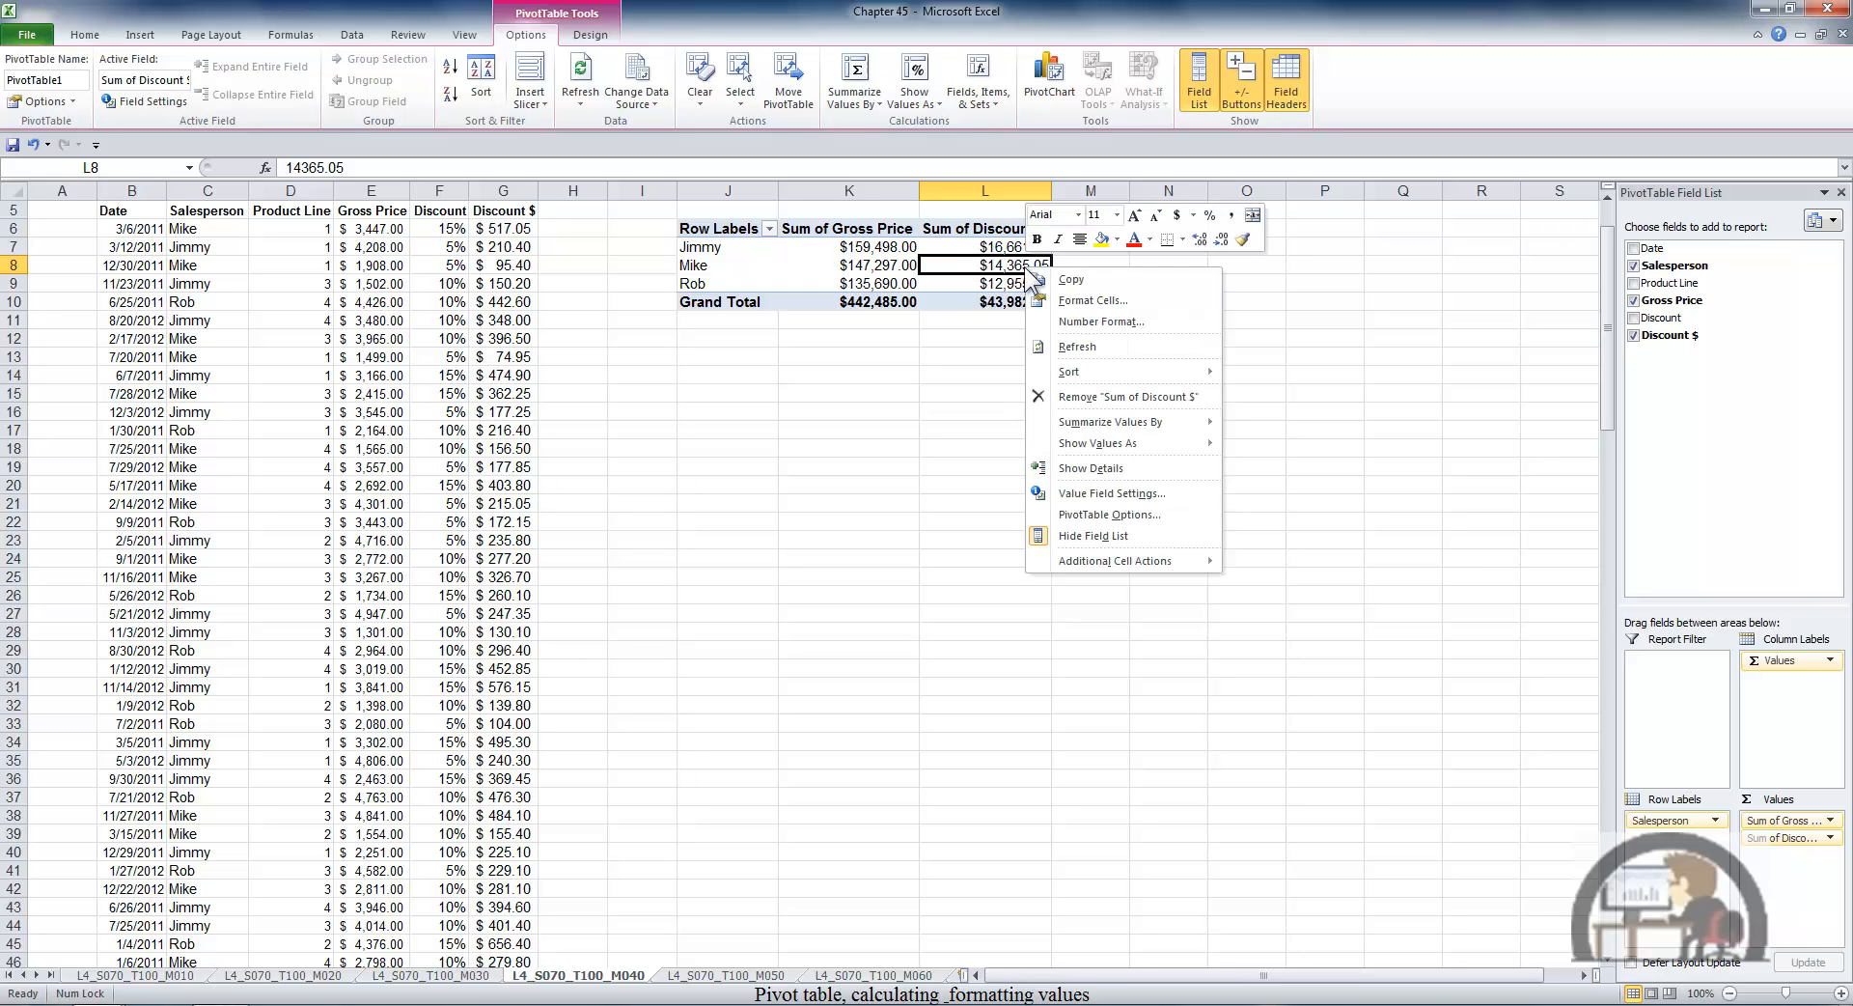
pyautogui.moveTo(1110, 418)
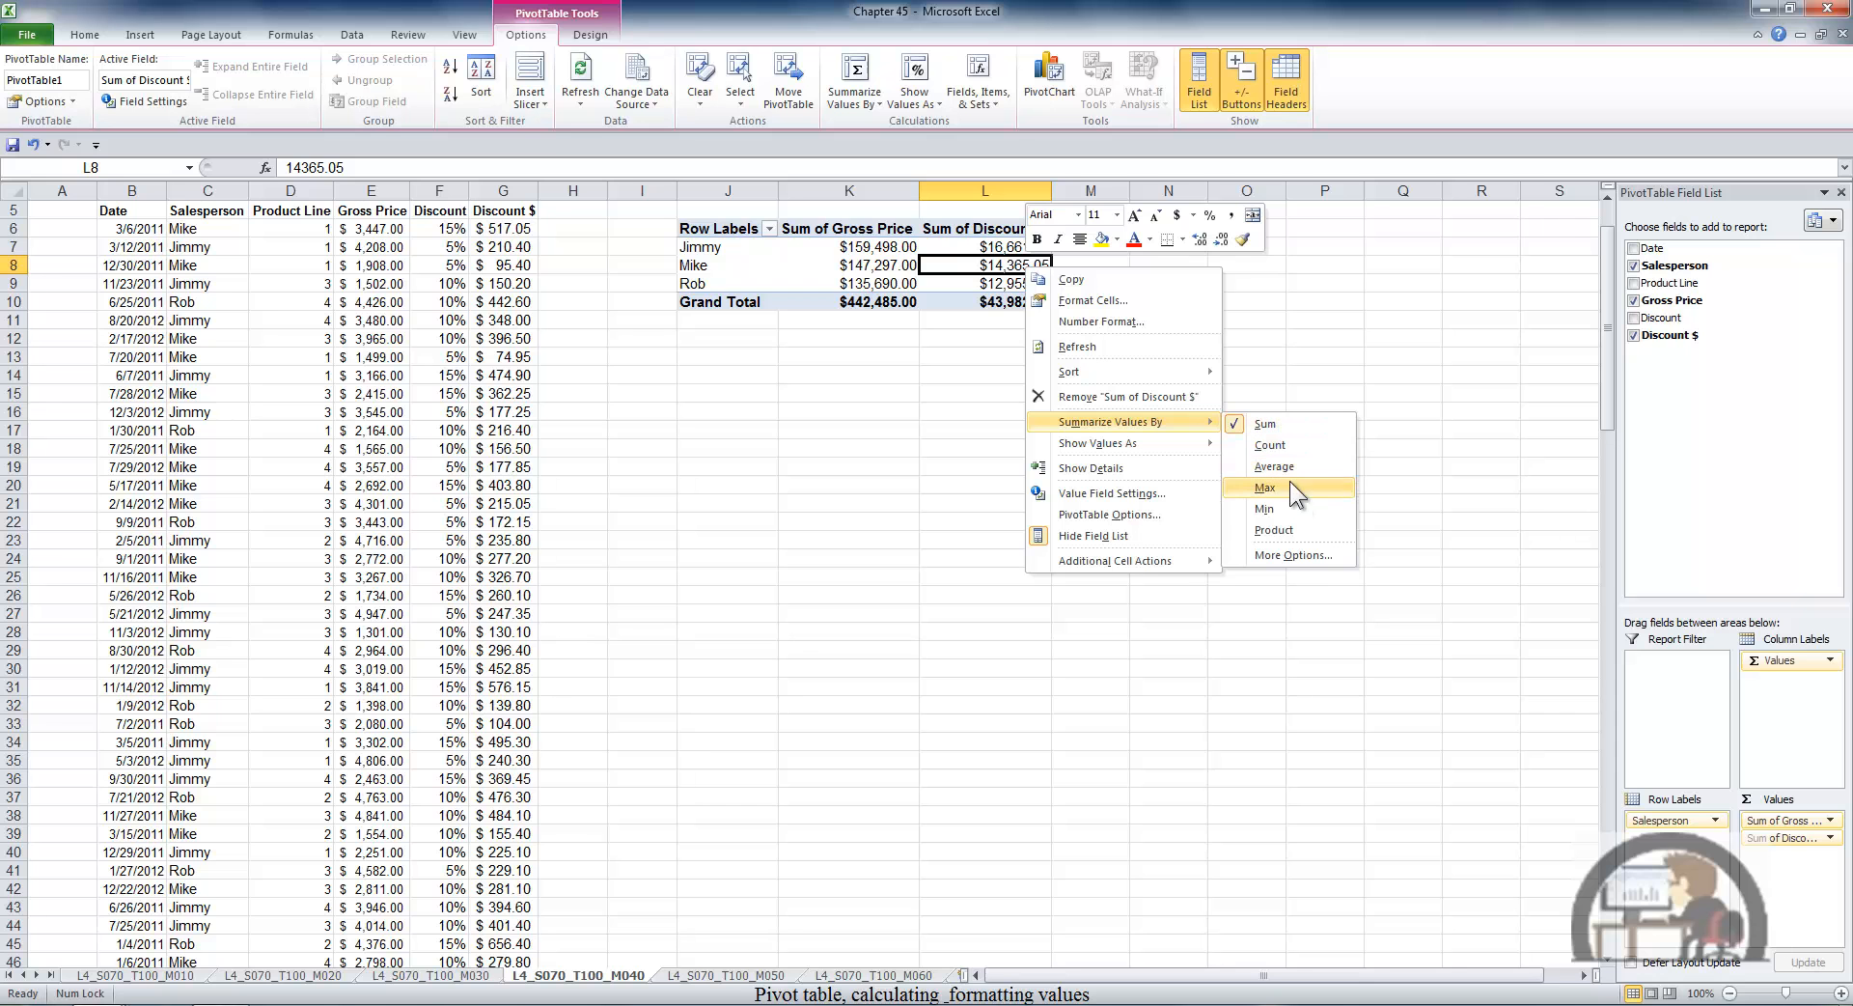
pyautogui.click(1291, 554)
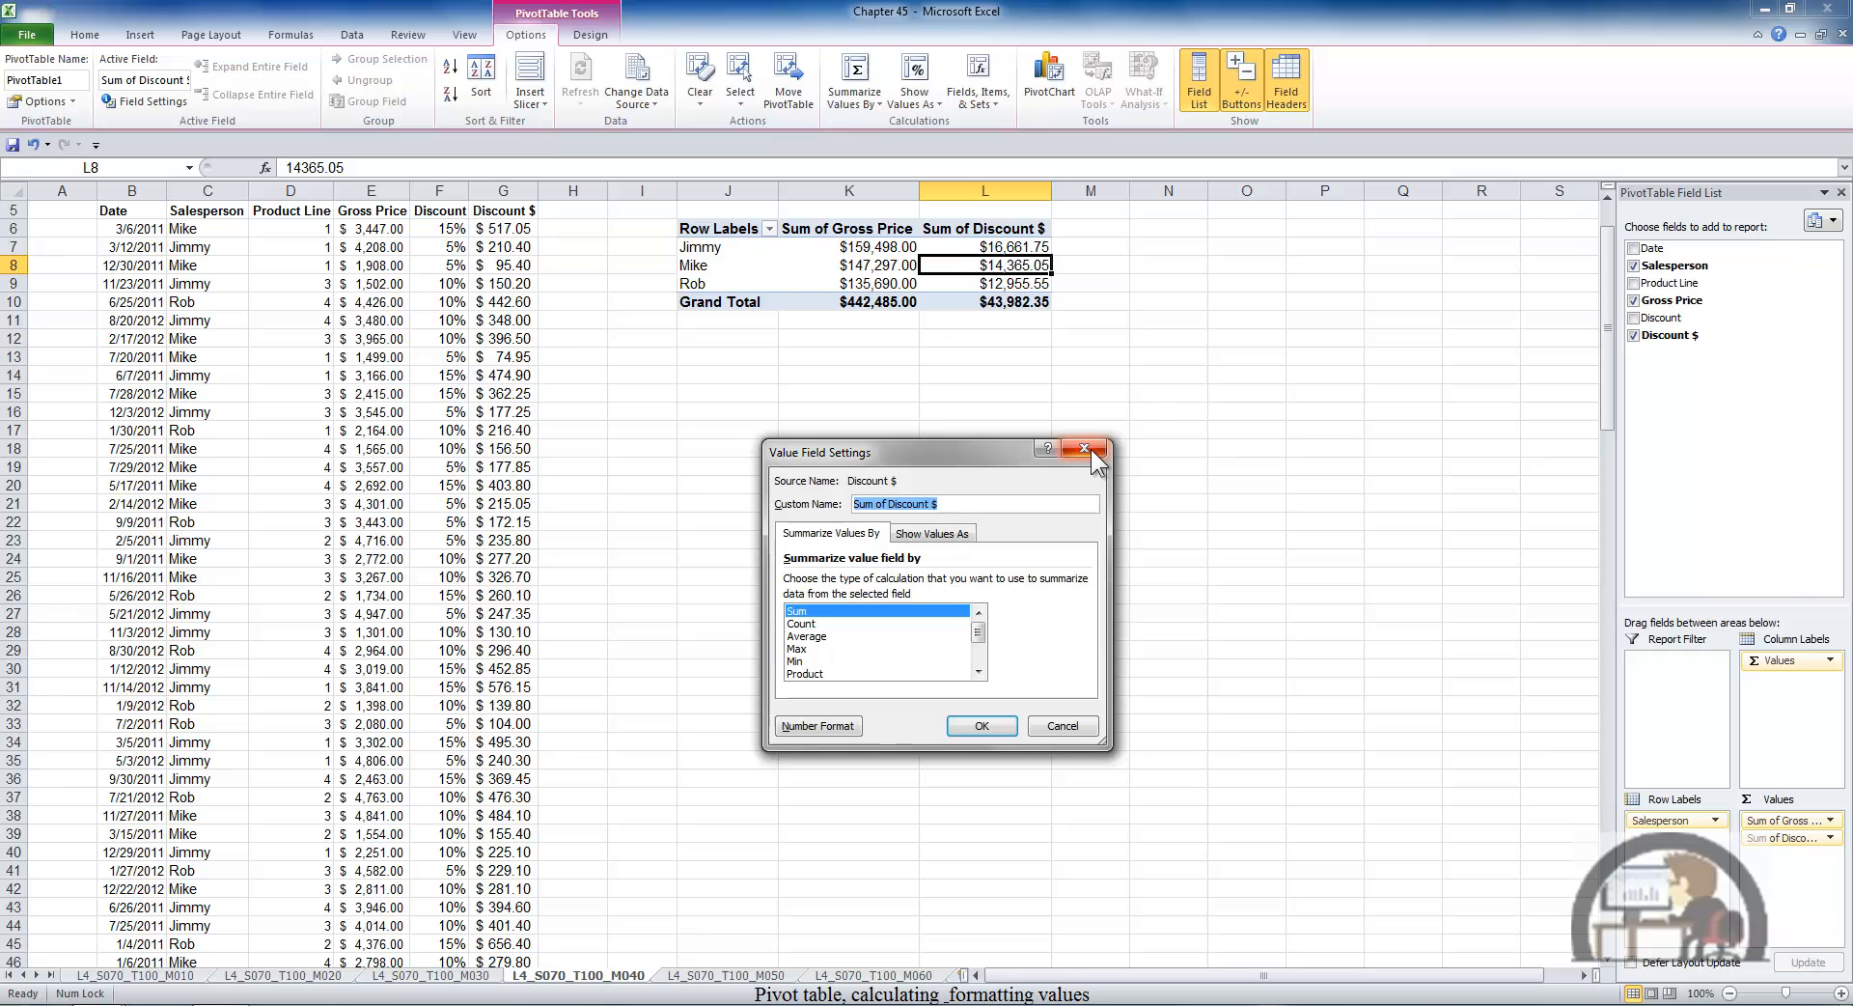
pyautogui.click(1089, 450)
pyautogui.rightClick(1037, 263)
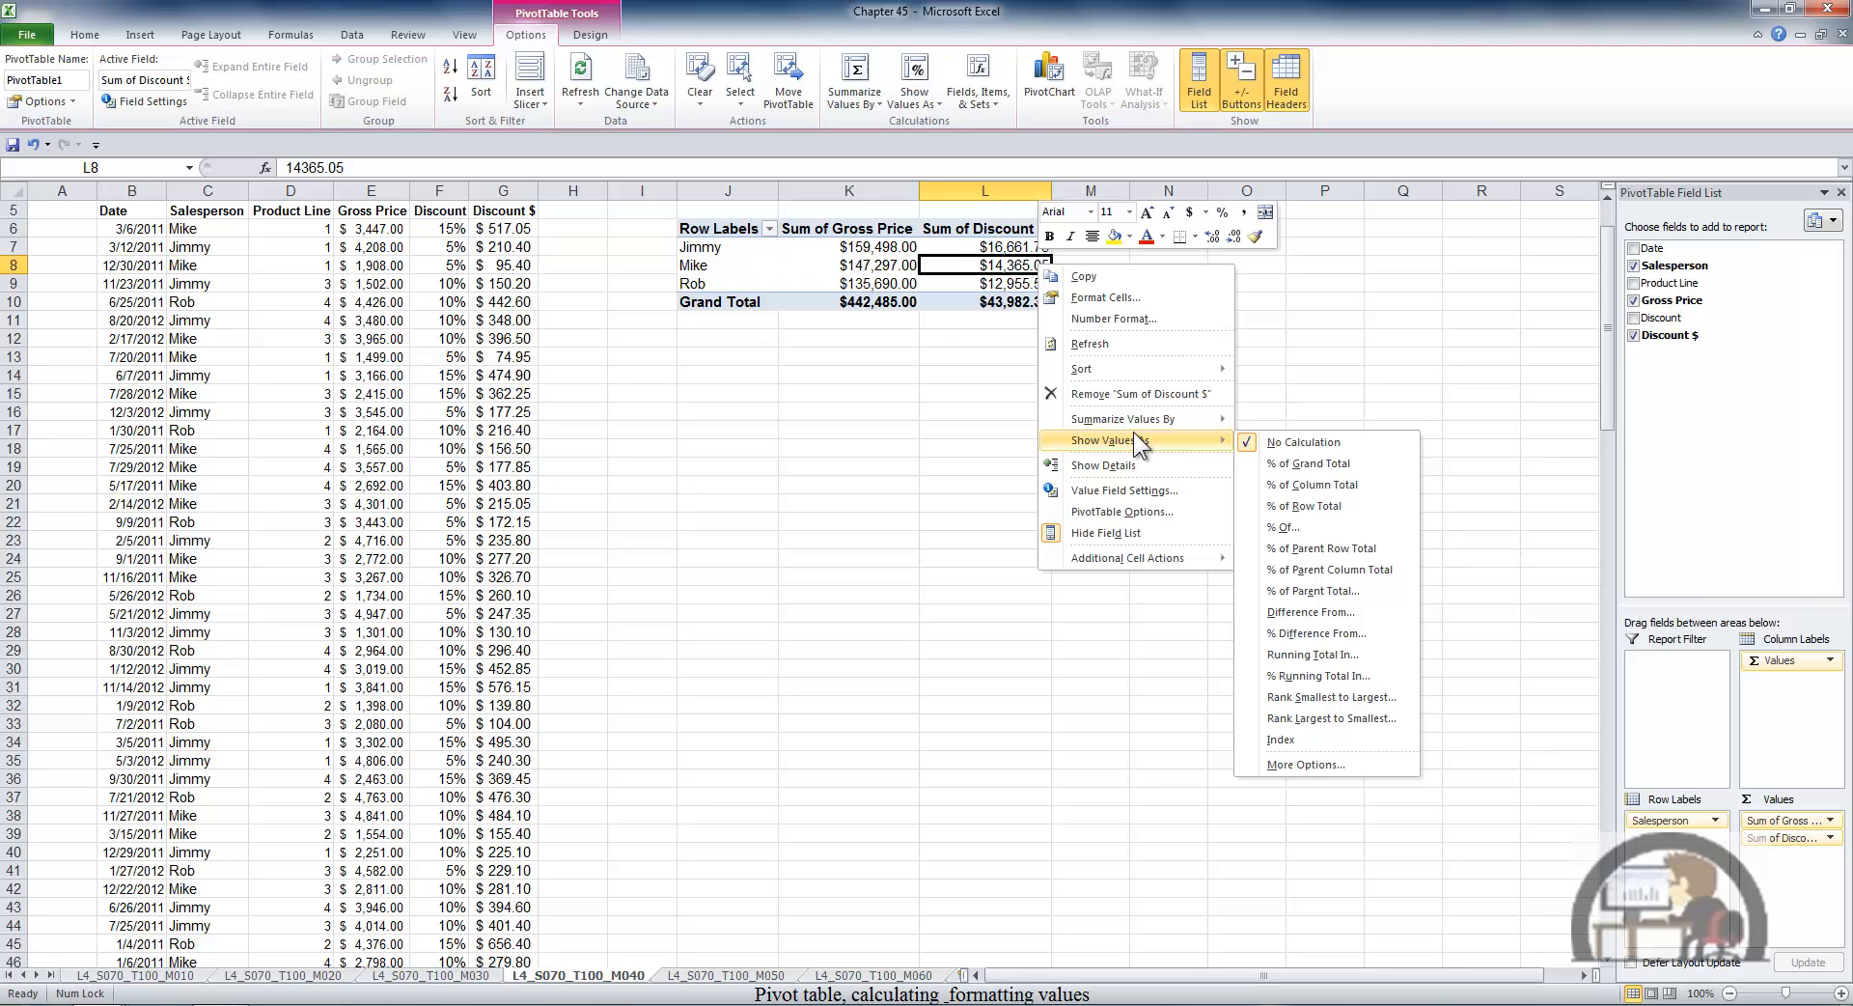
pyautogui.click(836, 386)
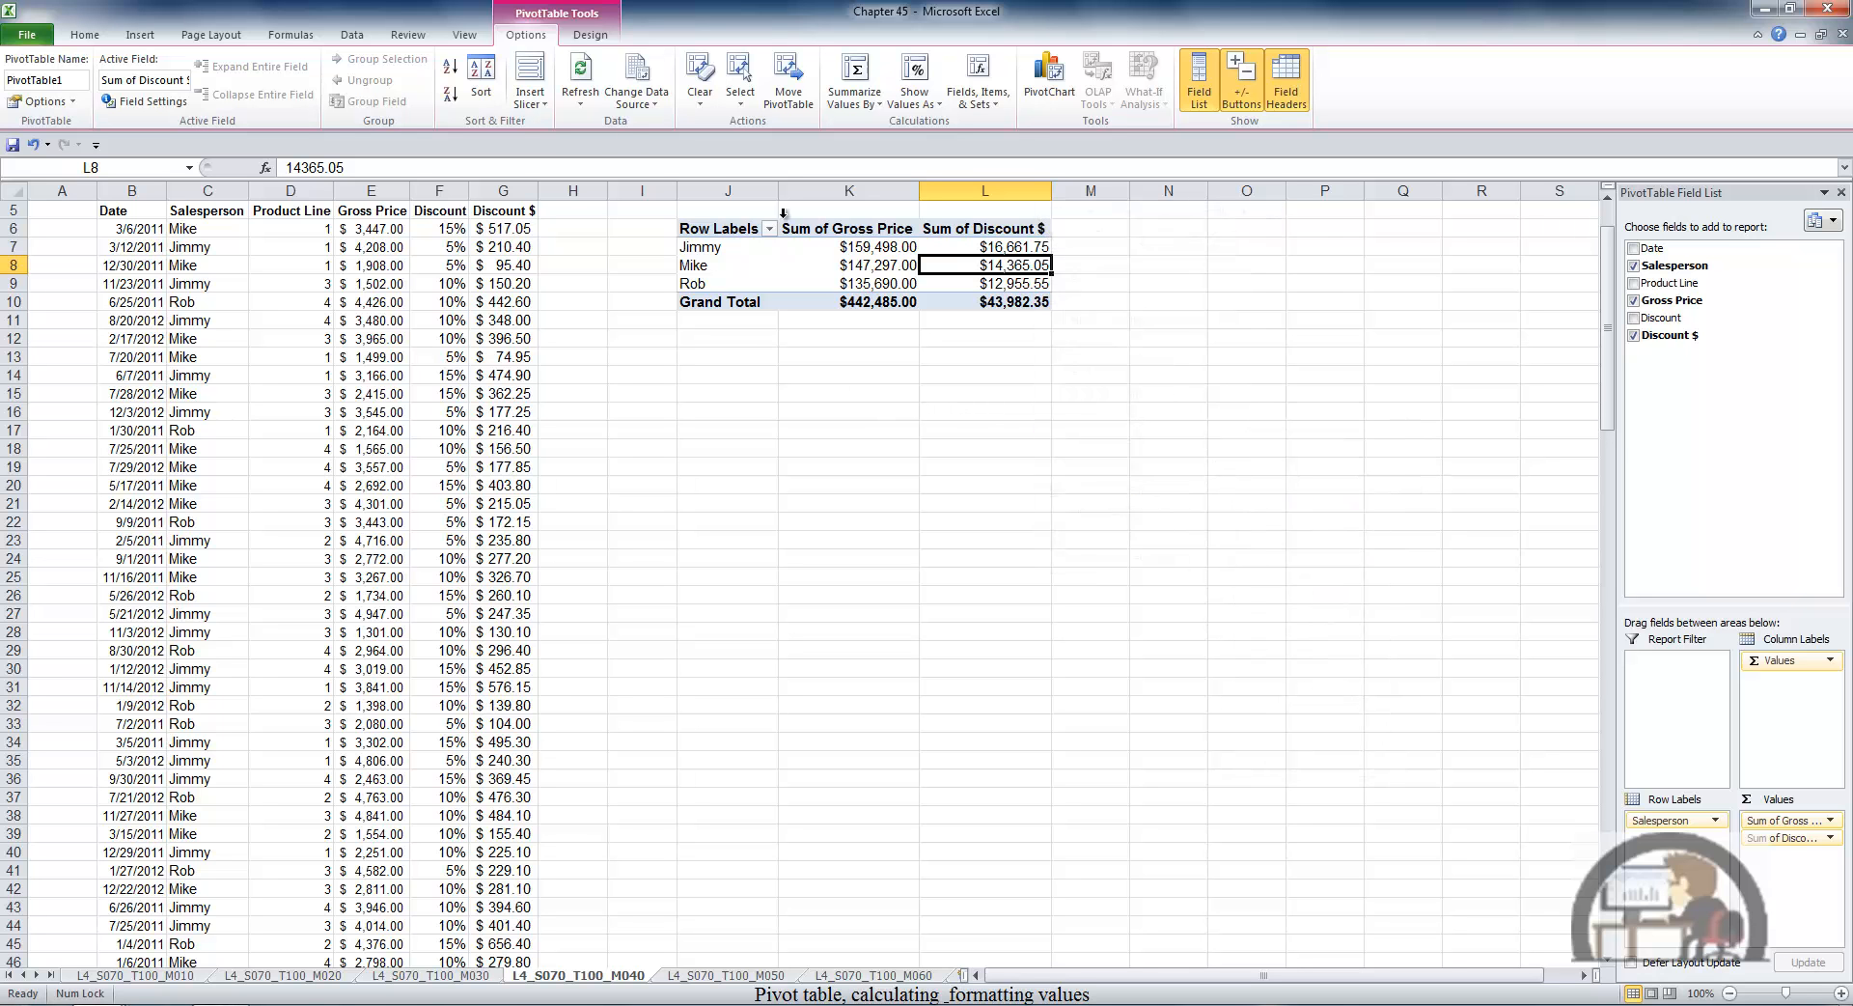
# View the active Discount $ field's settings and its additional Summarize Values By options, then dismiss them
pyautogui.click(170, 100)
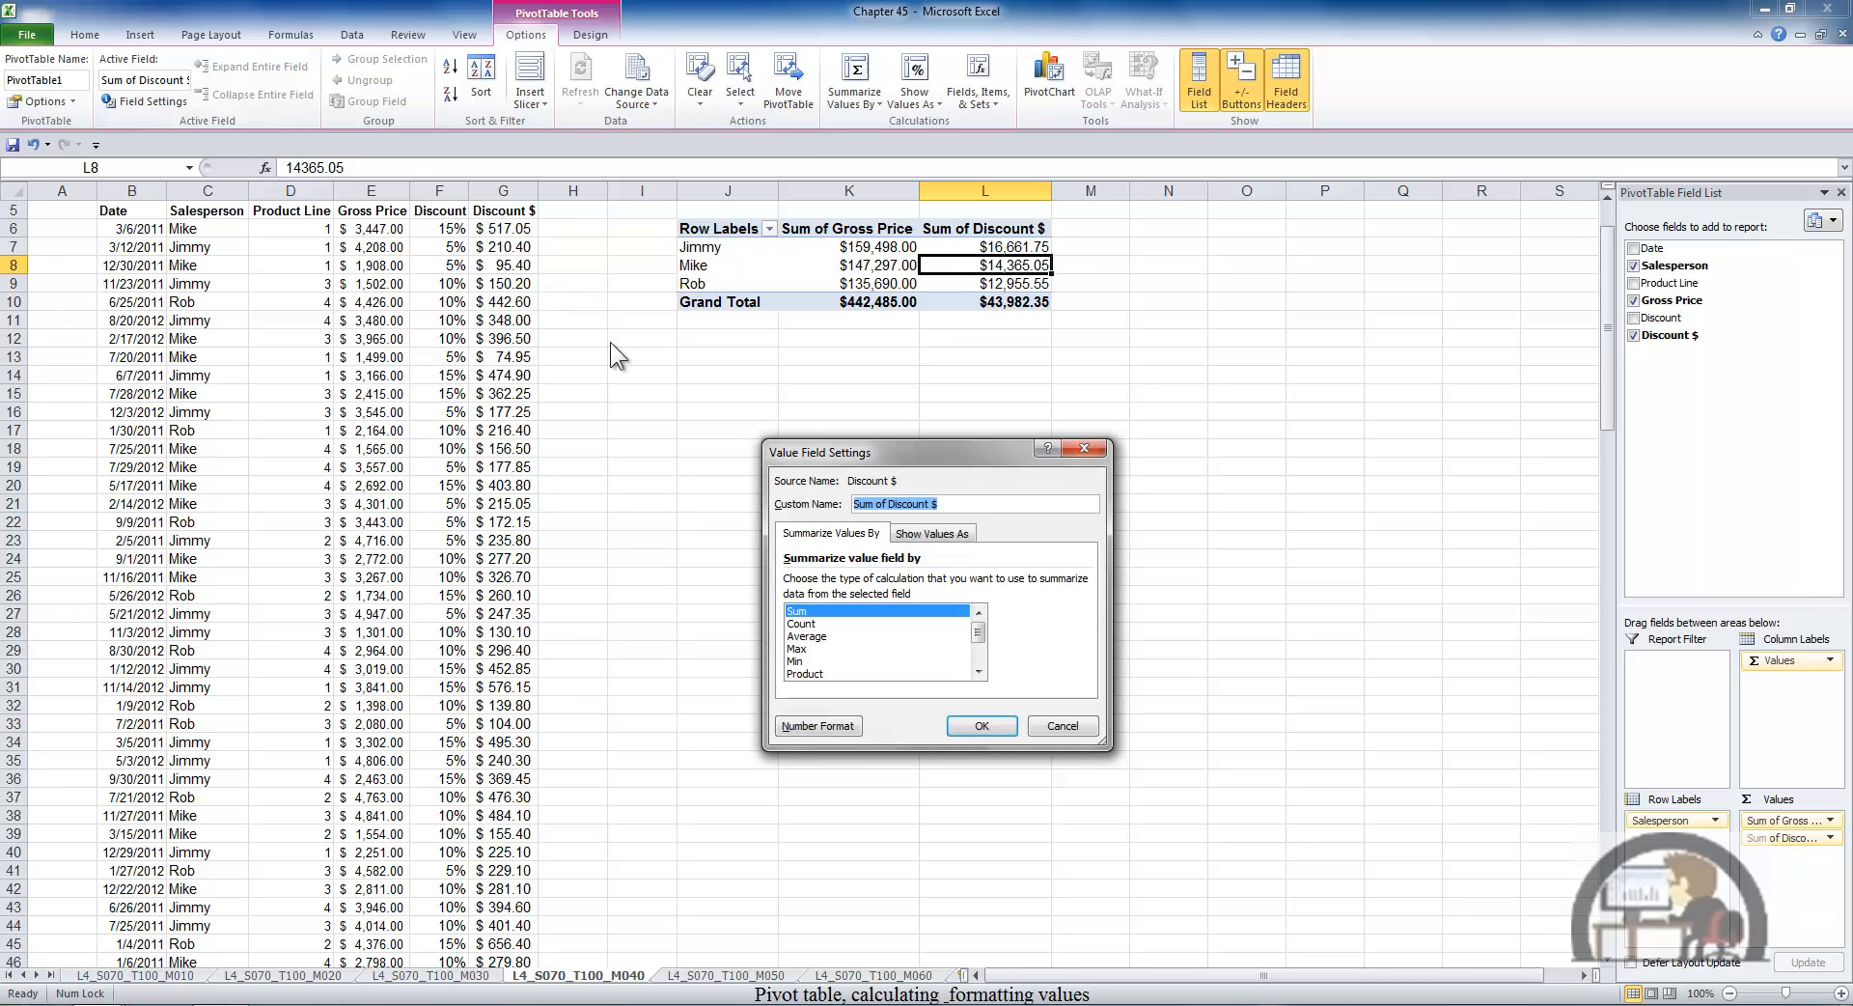
pyautogui.click(1085, 450)
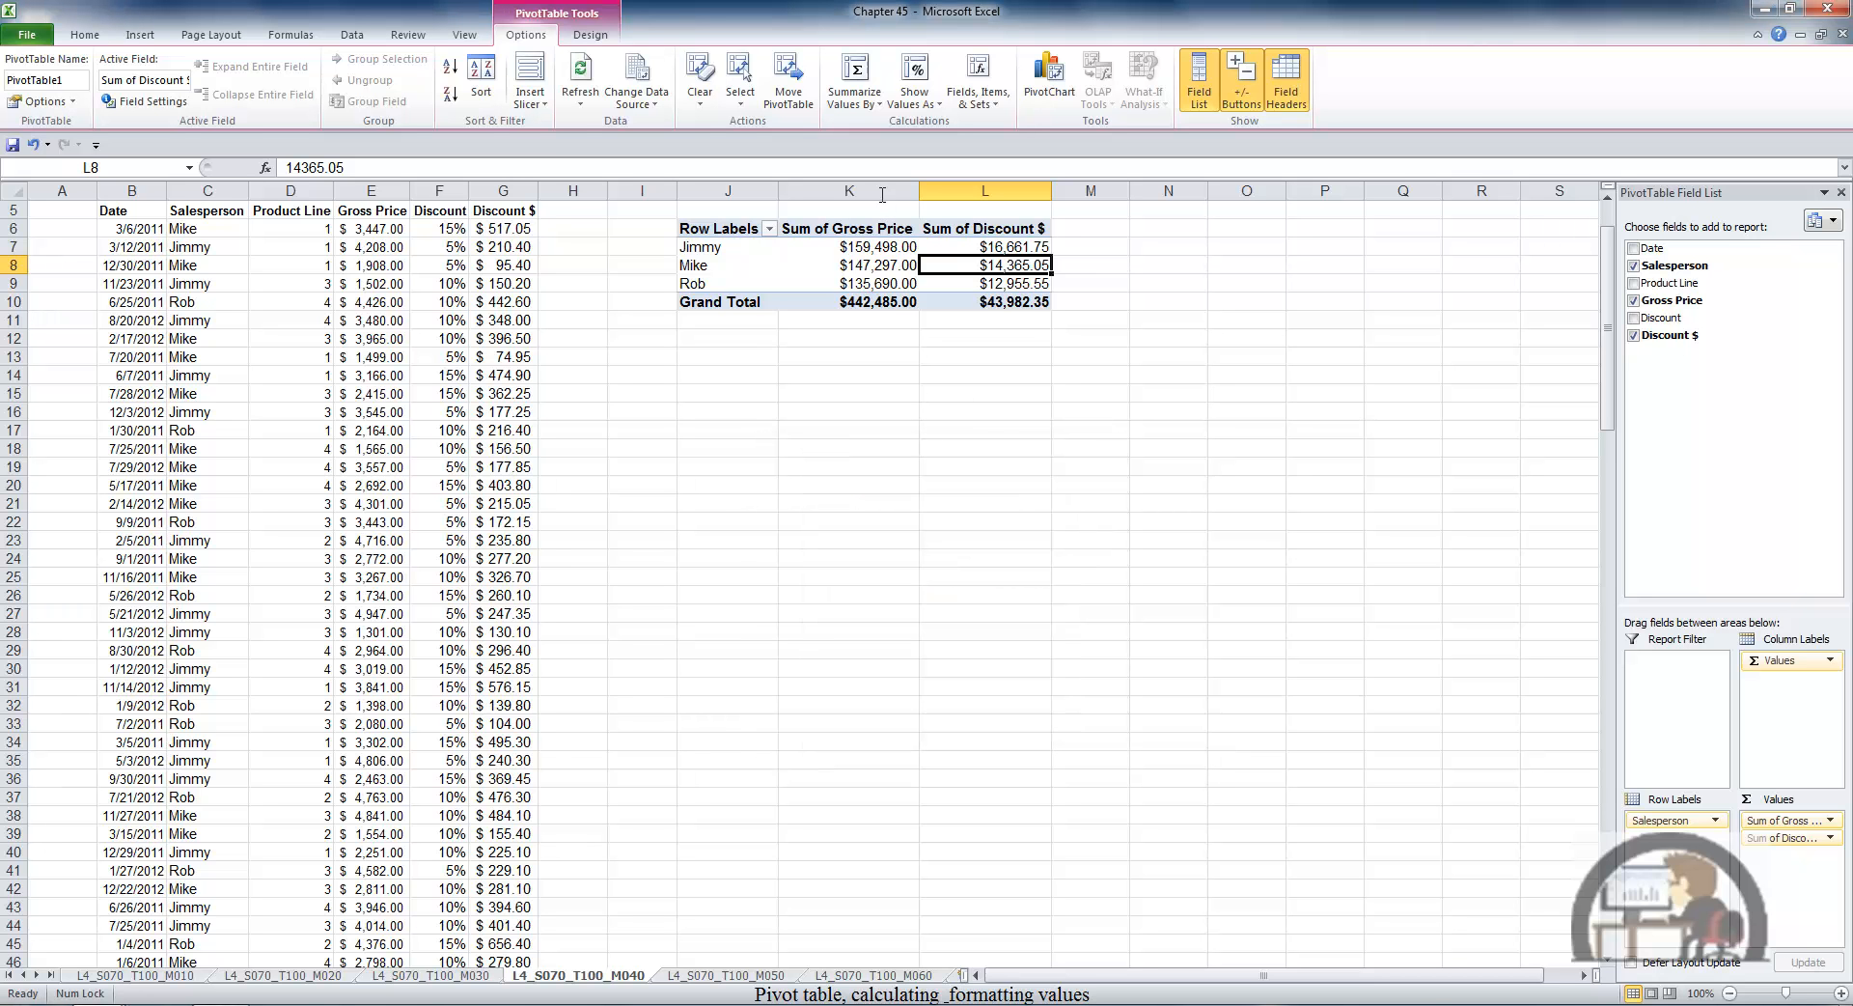
pyautogui.click(865, 75)
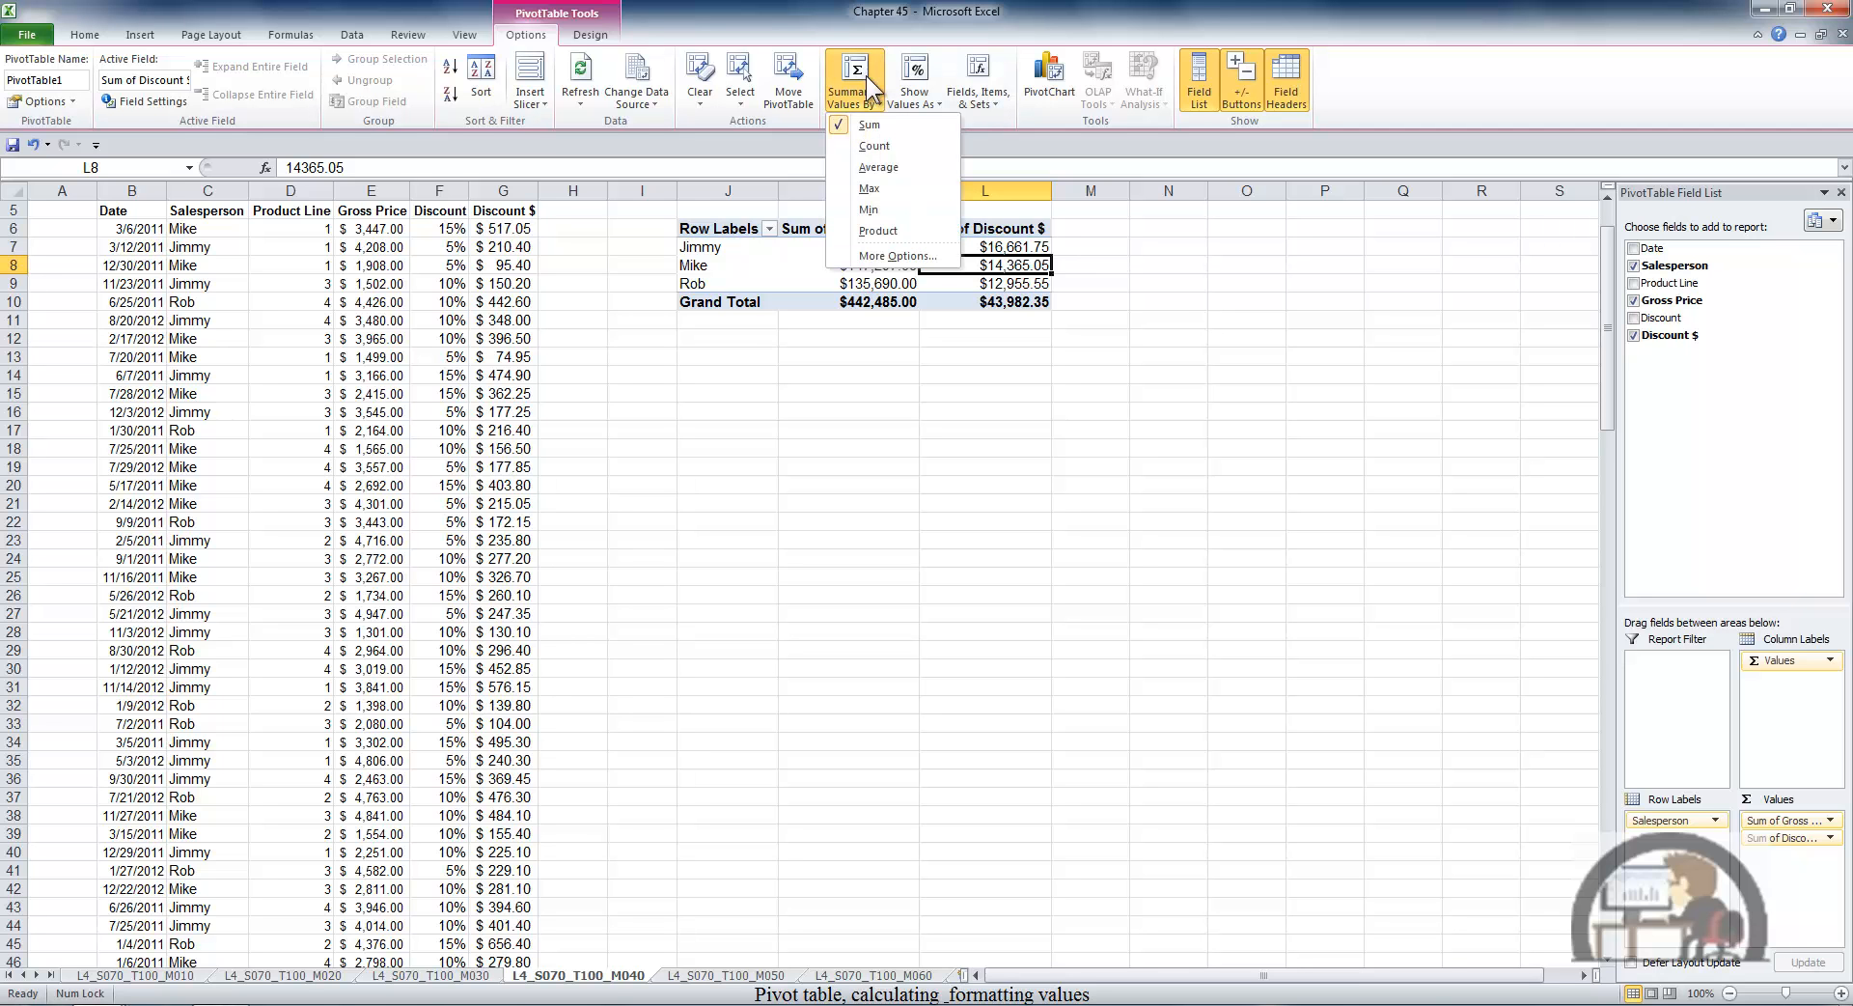
pyautogui.click(913, 258)
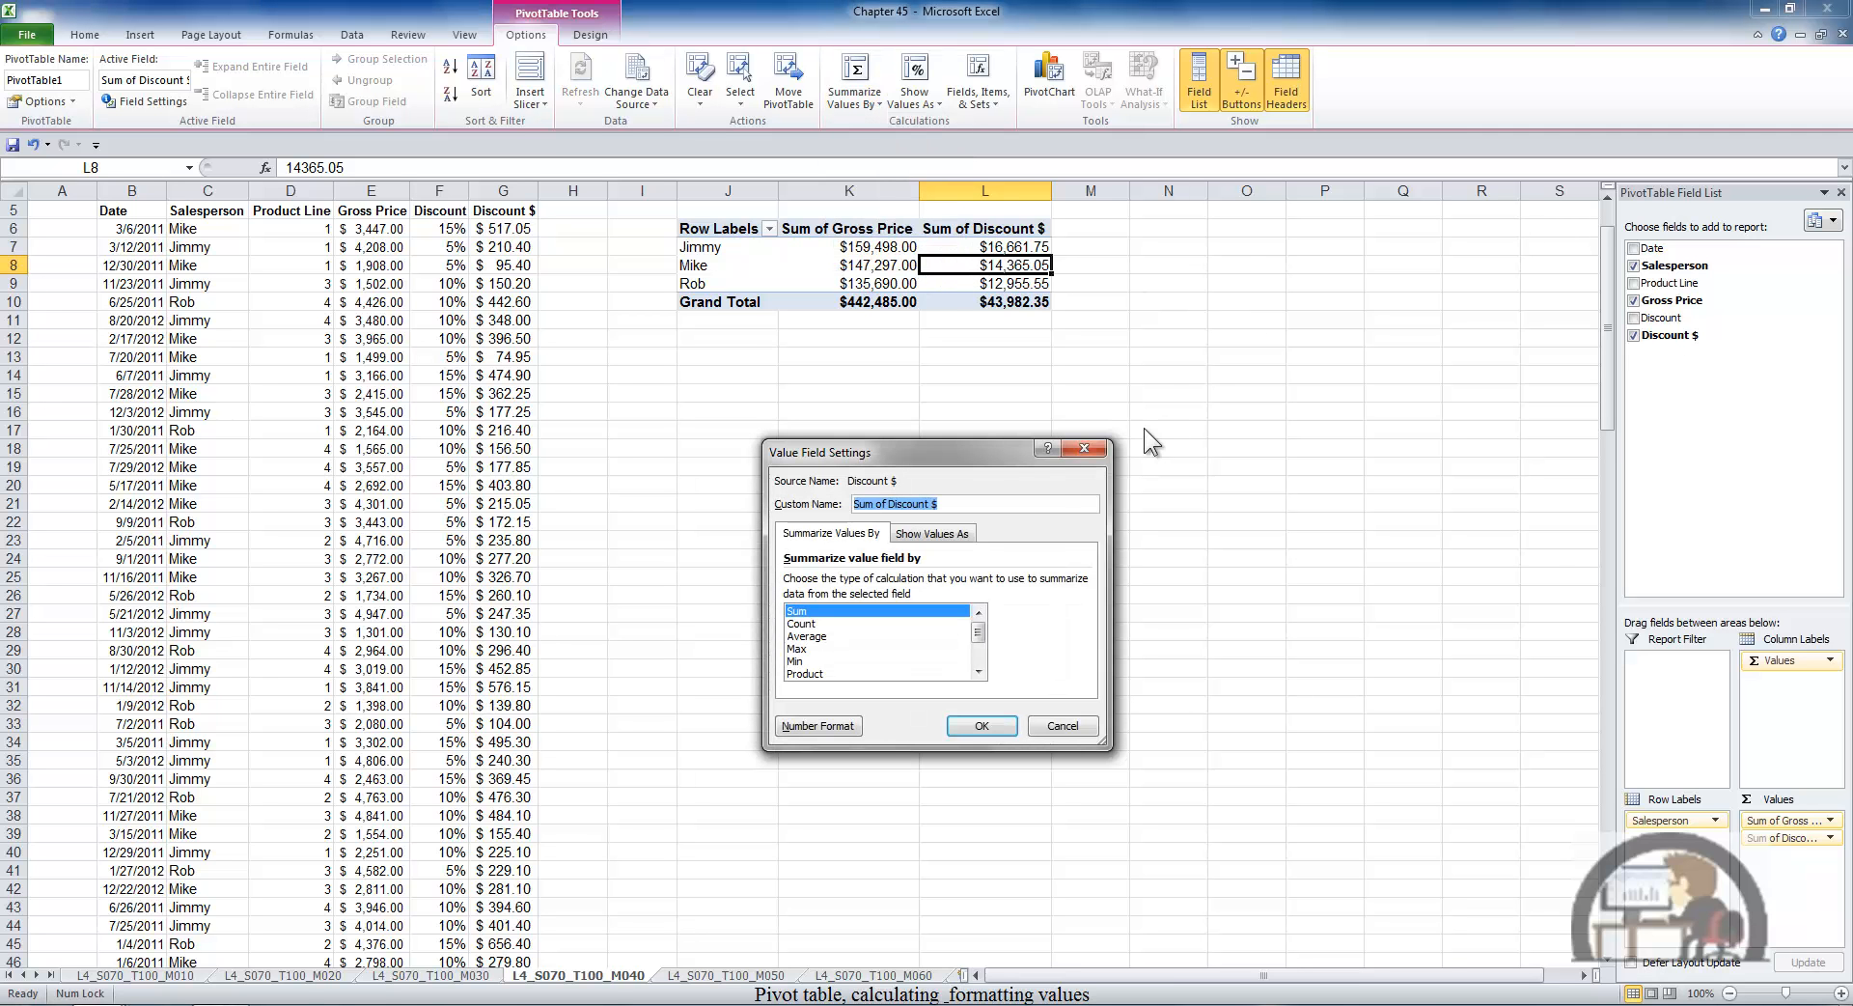
pyautogui.click(1083, 448)
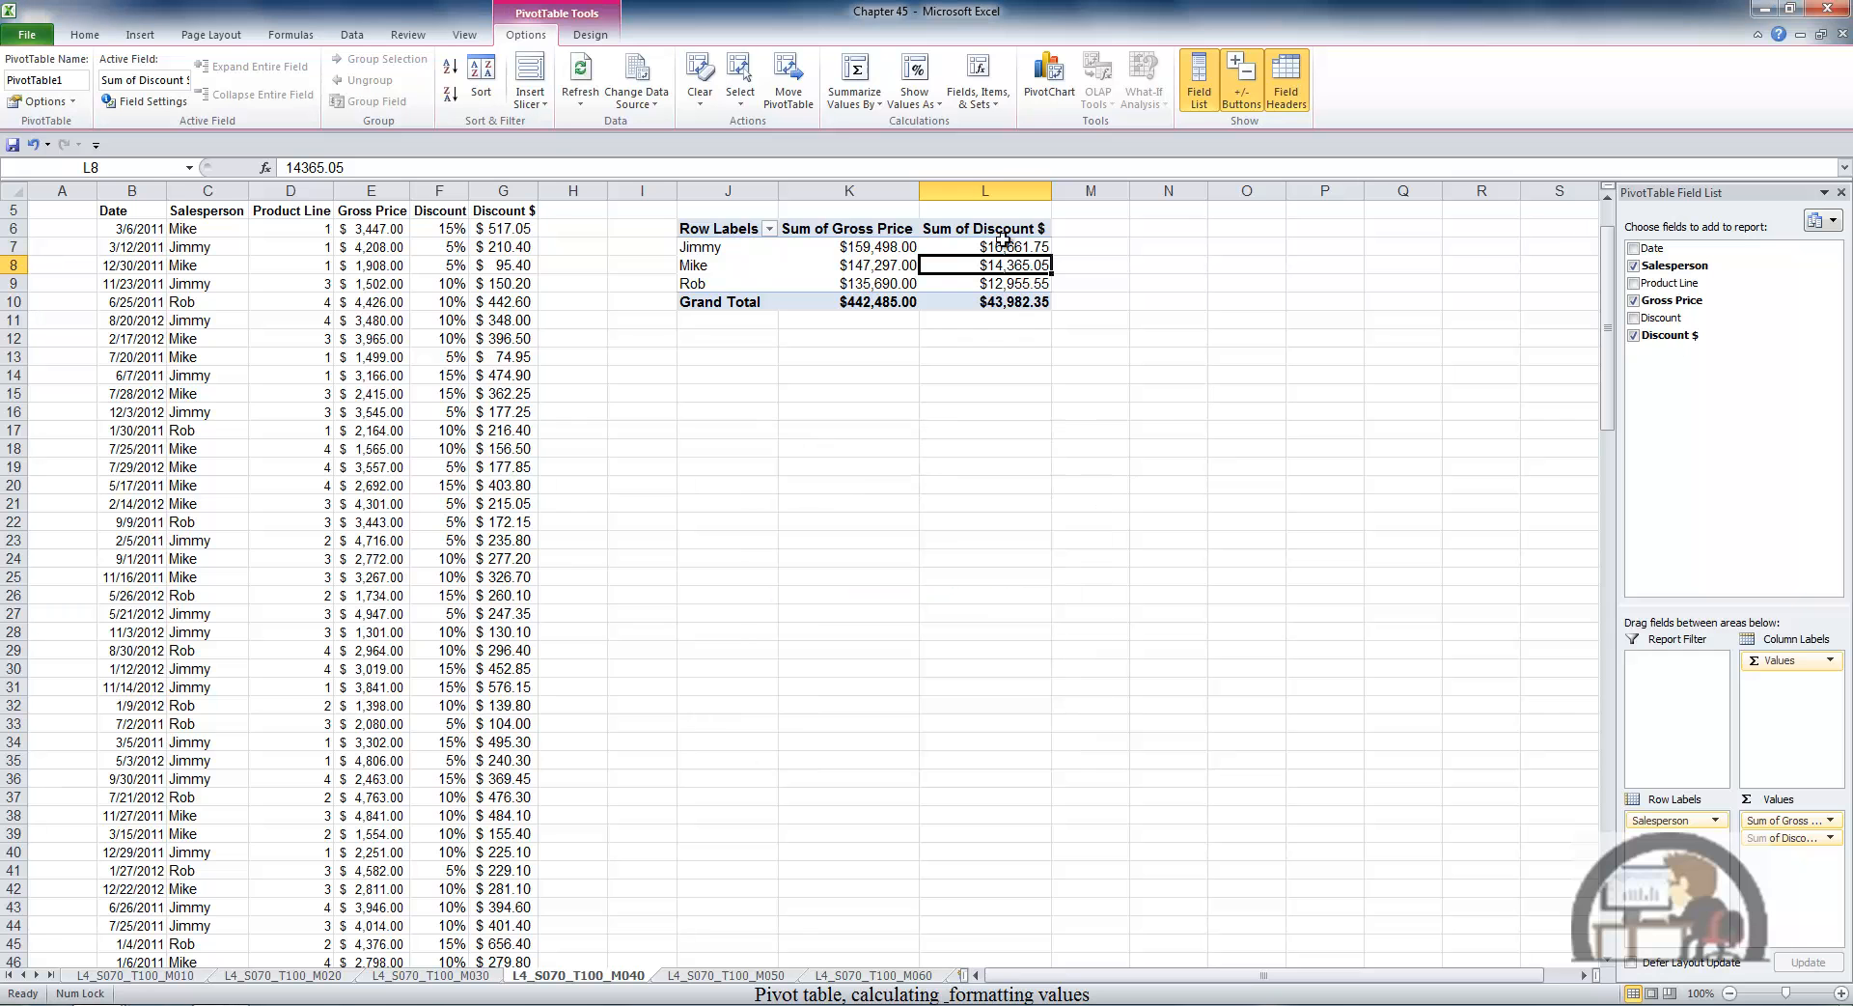
# Open the additional Show Values As options for Discount $ and browse its summary functions from Count to Varp, returning to Sum
pyautogui.click(923, 87)
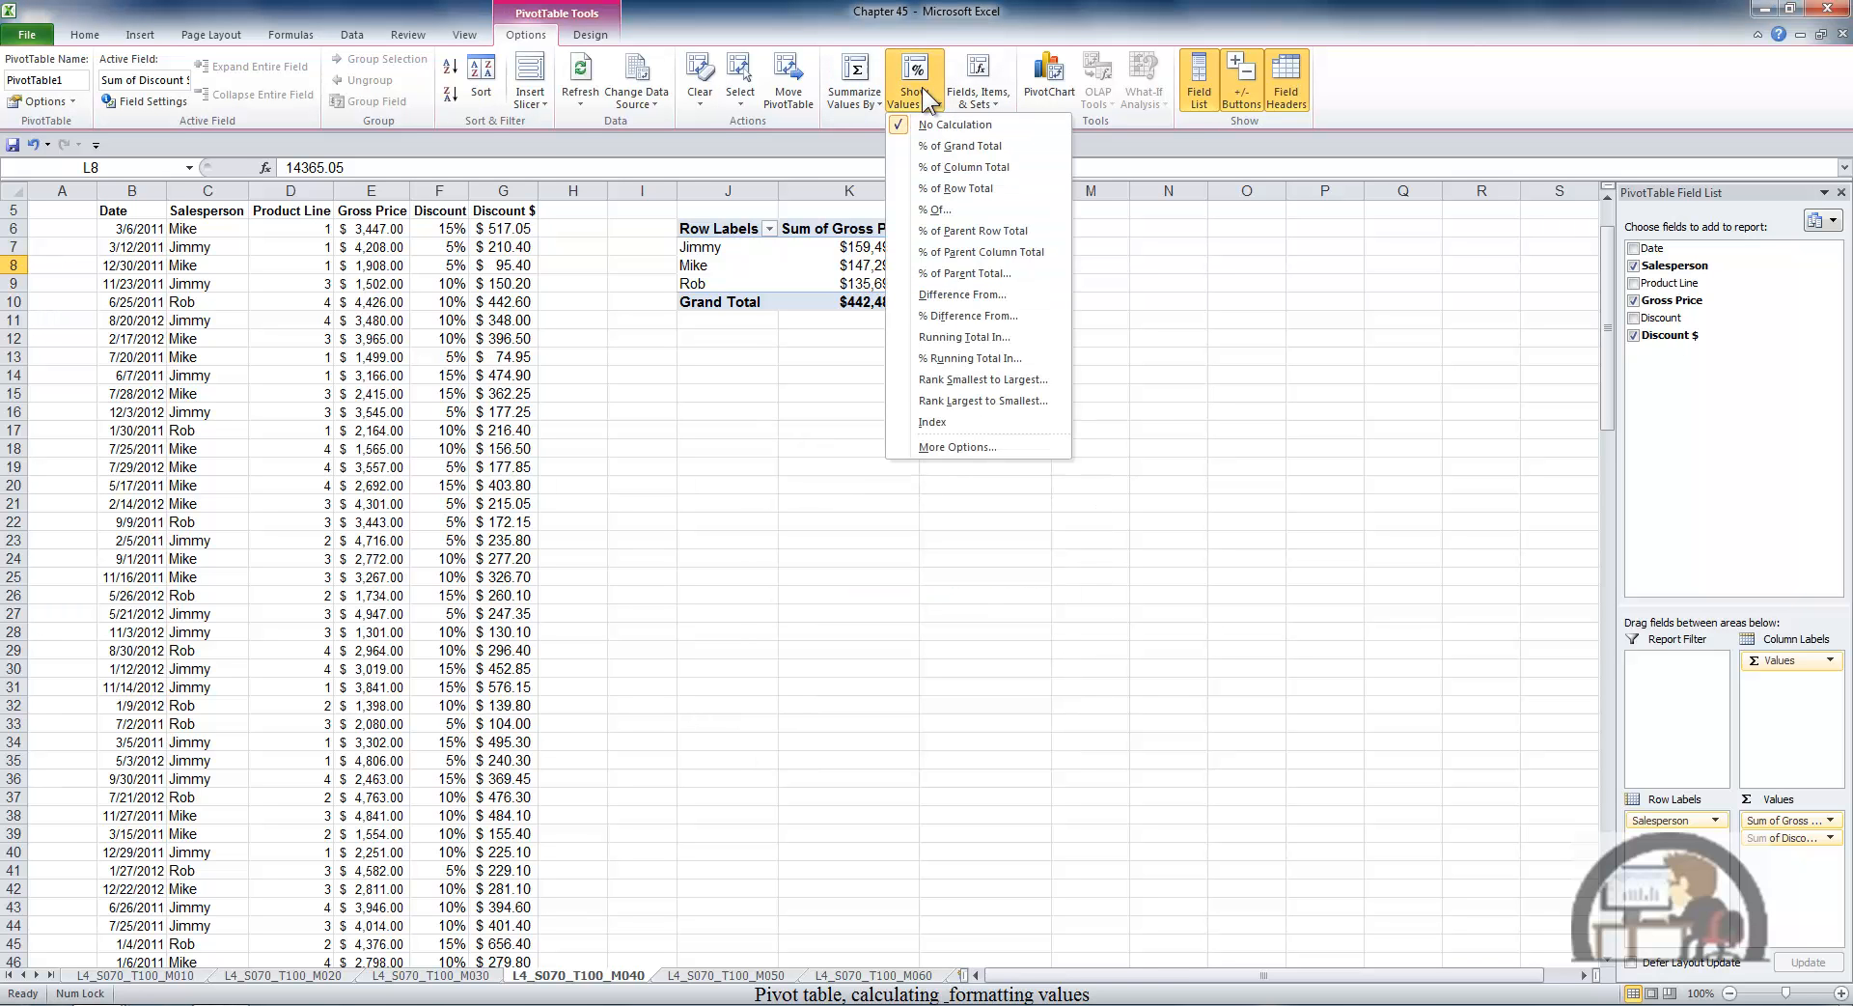
pyautogui.click(970, 443)
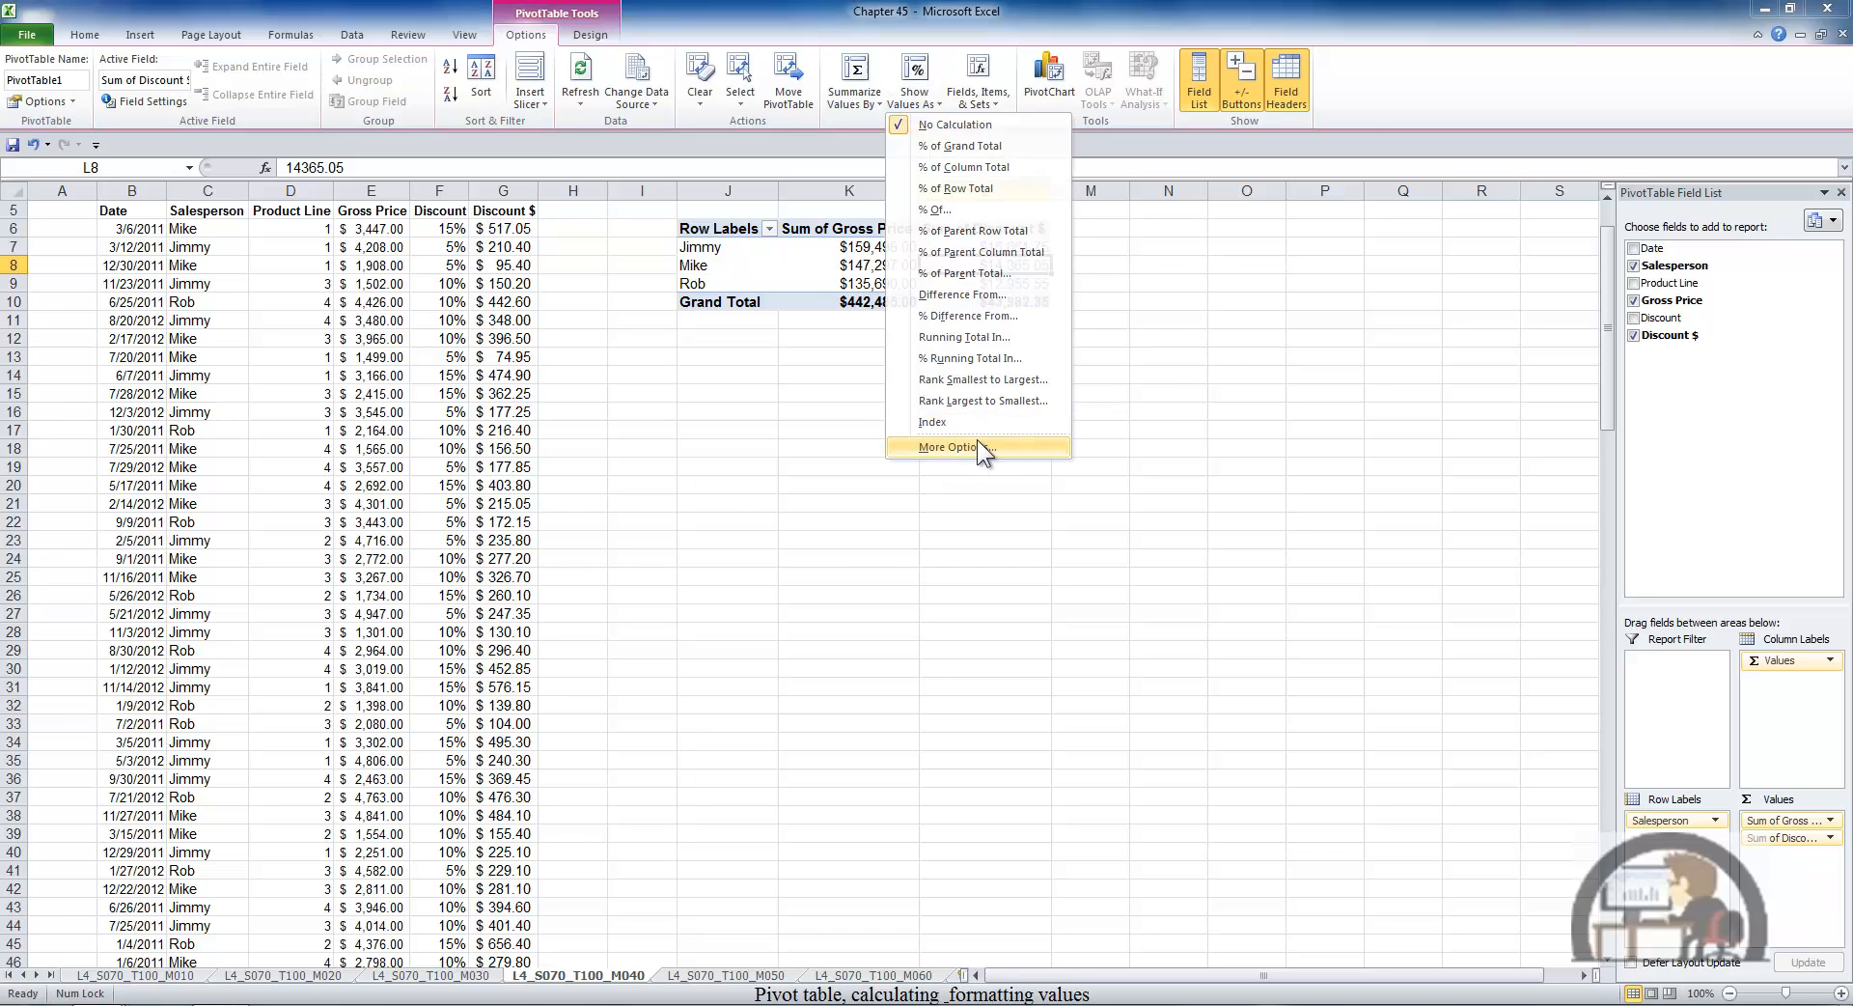
pyautogui.moveTo(994, 450); pyautogui.dragTo(885, 444)
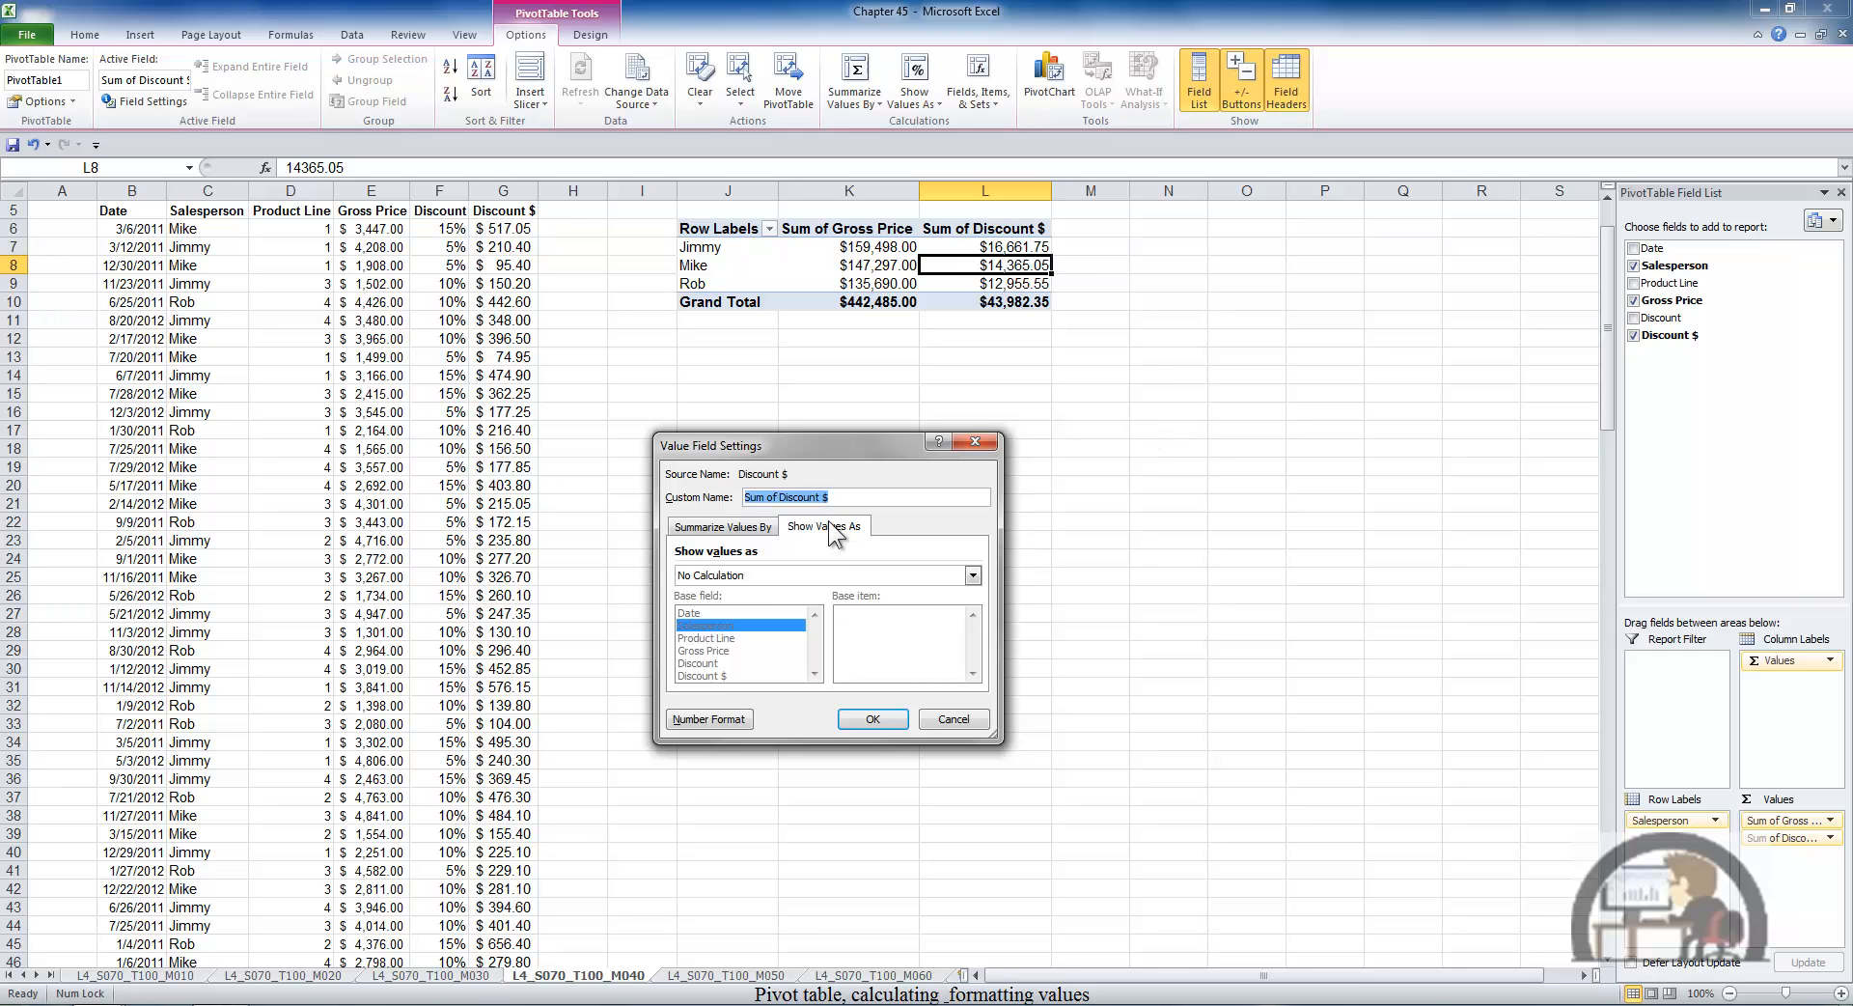
pyautogui.click(744, 531)
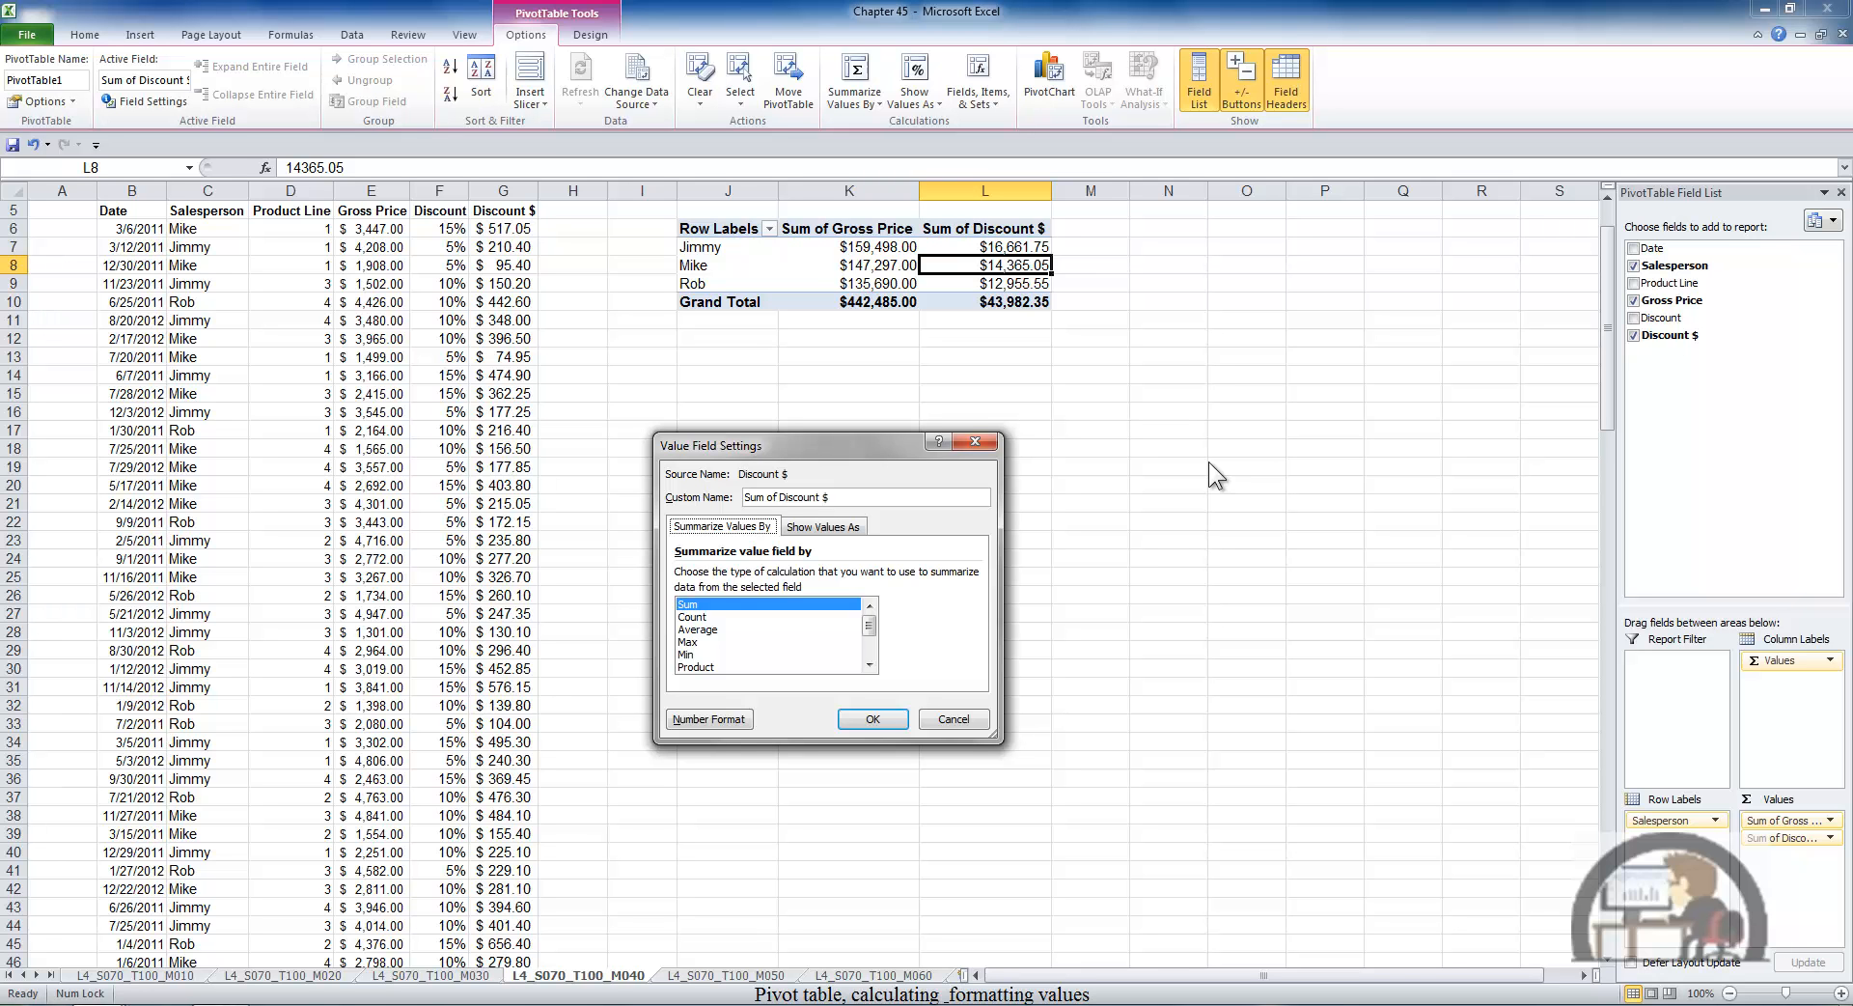
pyautogui.click(720, 618)
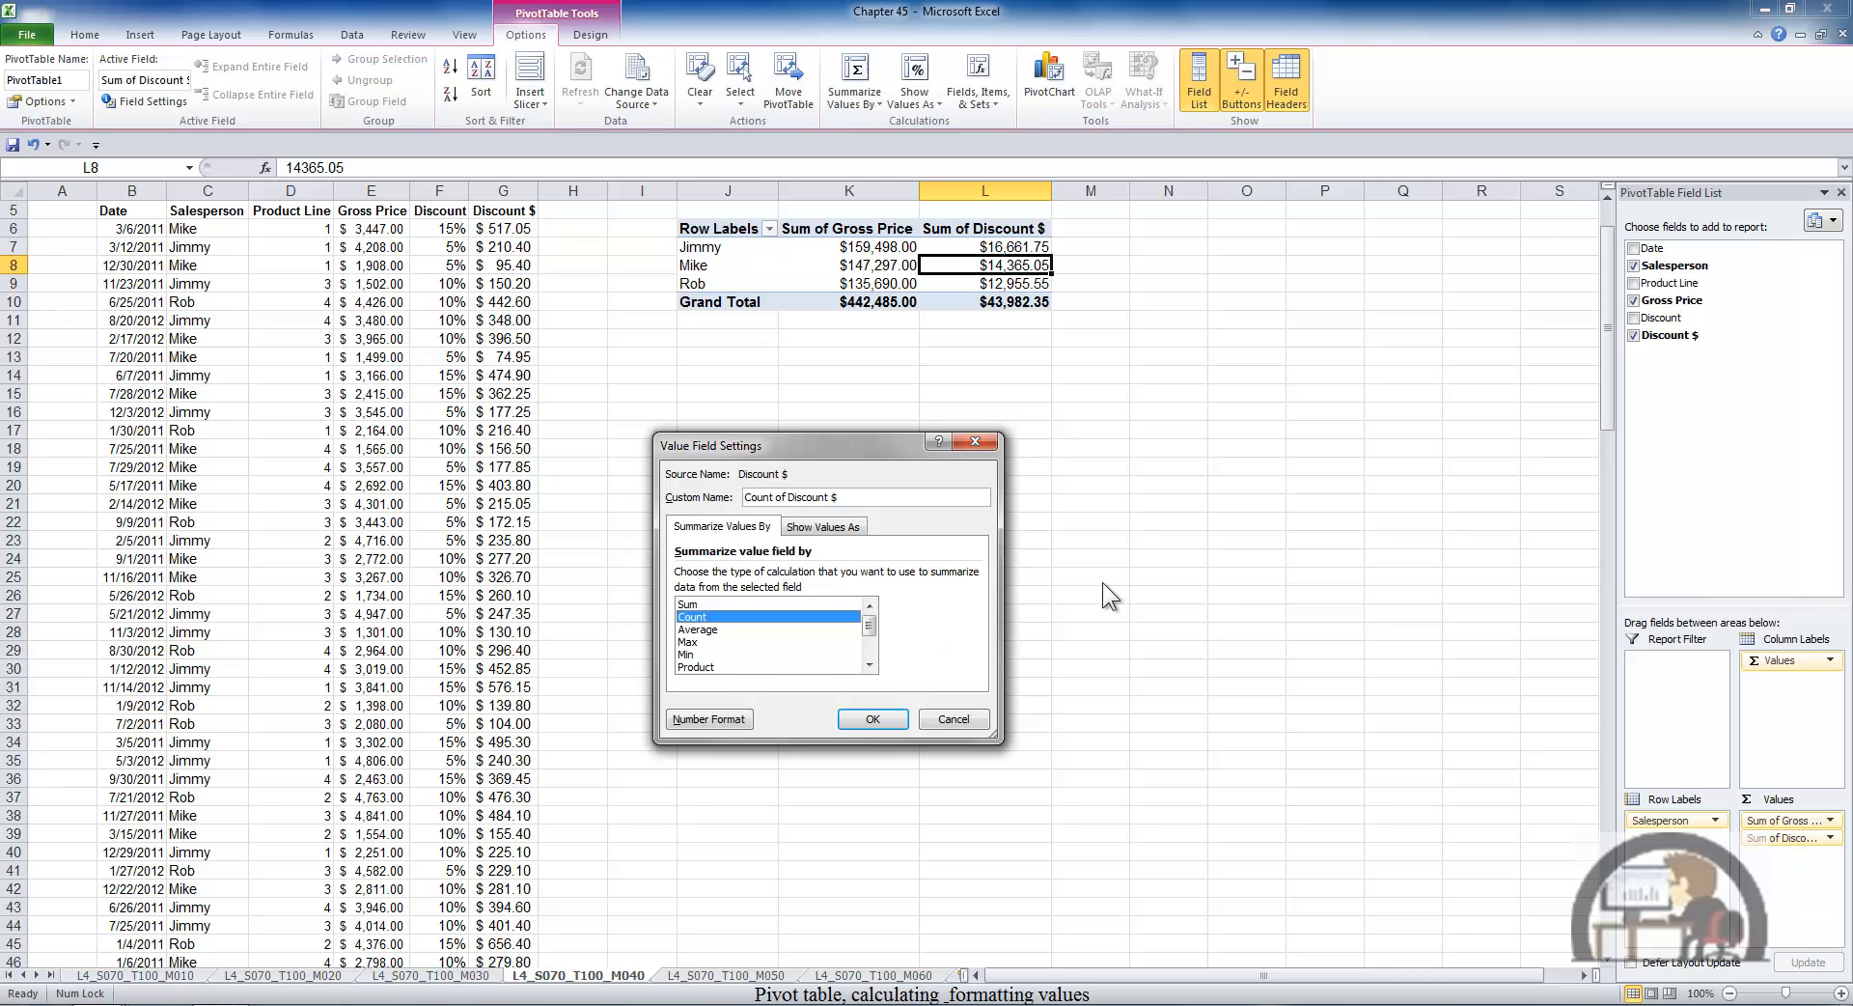
pyautogui.press('Down')
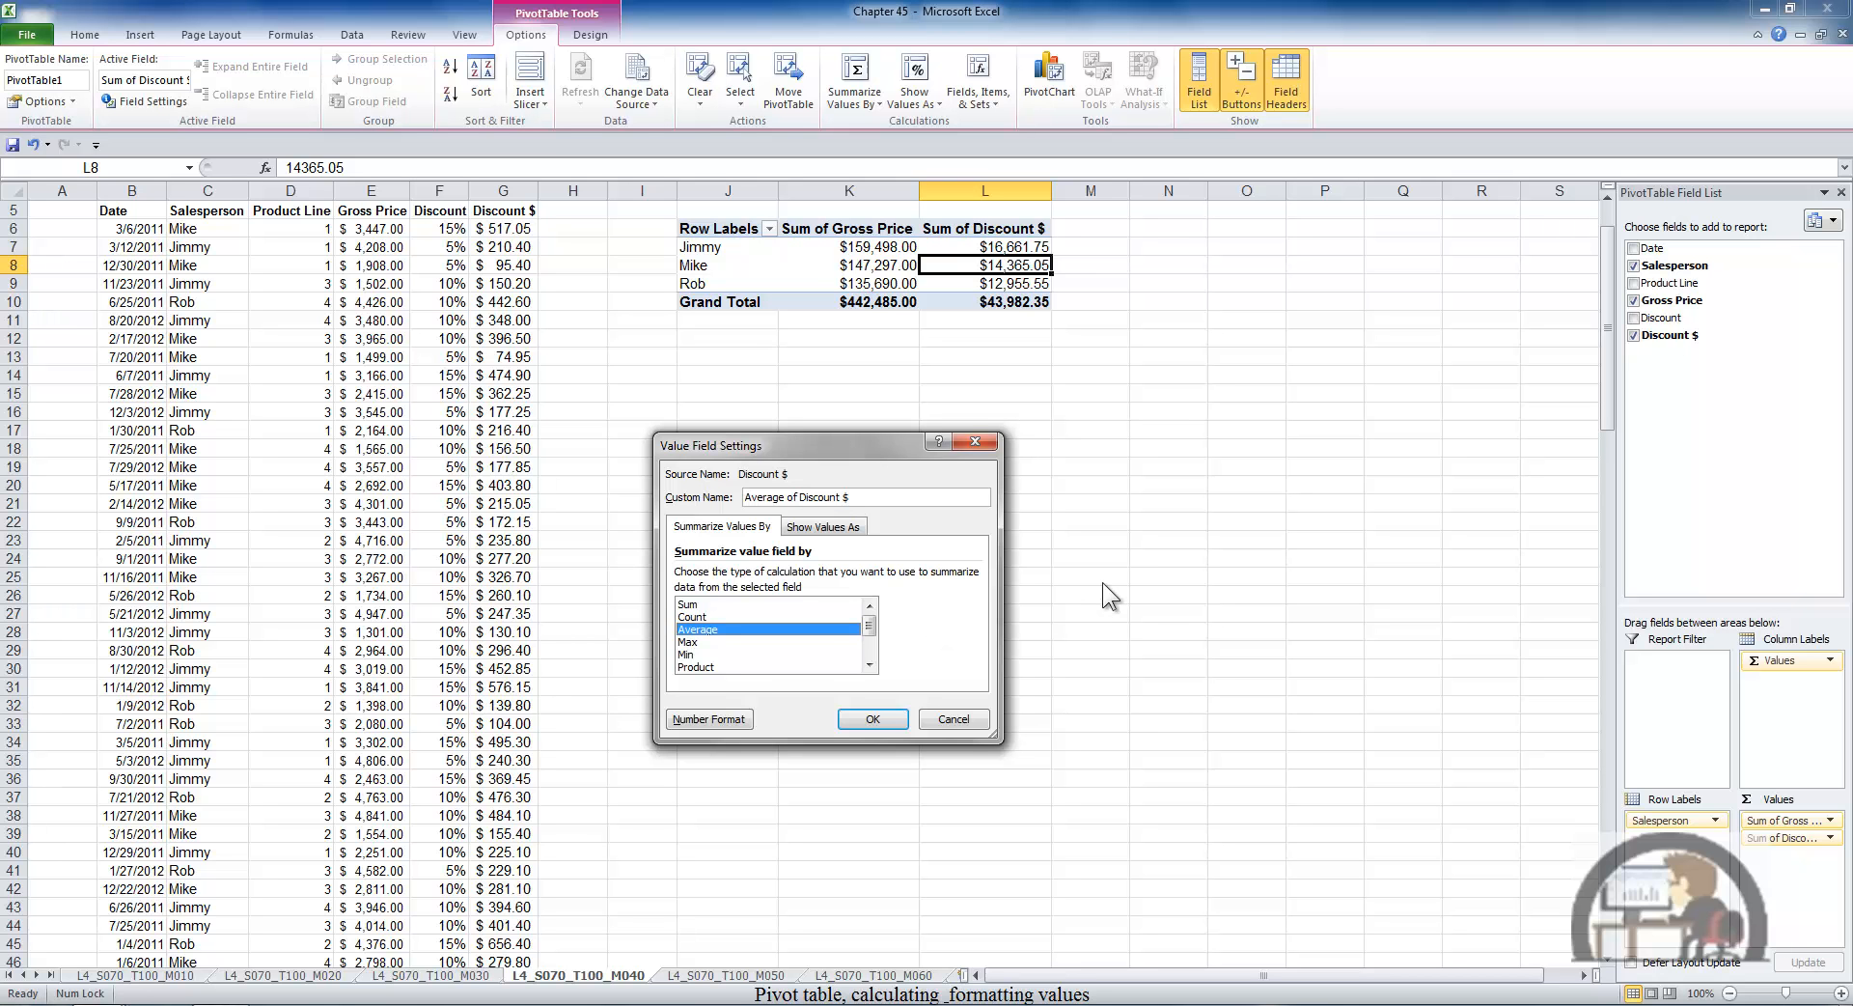
pyautogui.press('Down')
pyautogui.press('Down')
pyautogui.press('Down')
pyautogui.press('Down')
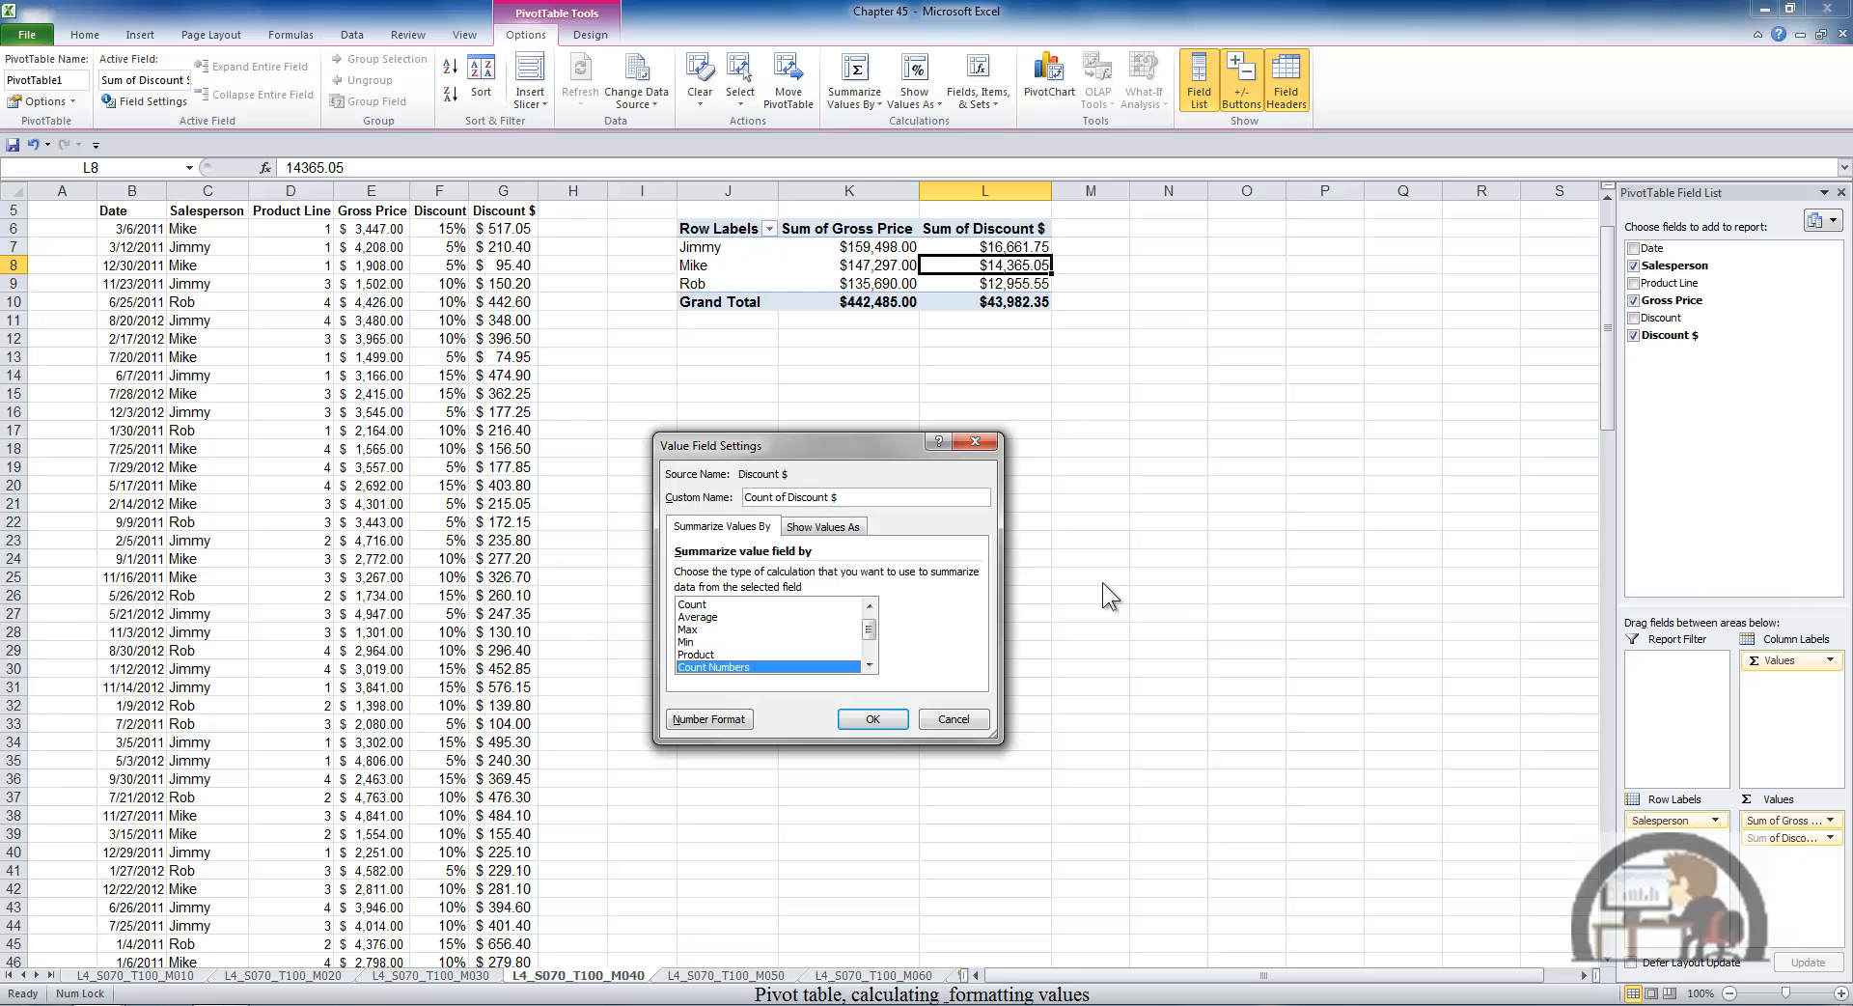
pyautogui.press('Down')
pyautogui.press('Down')
pyautogui.press('Down')
pyautogui.press('Down')
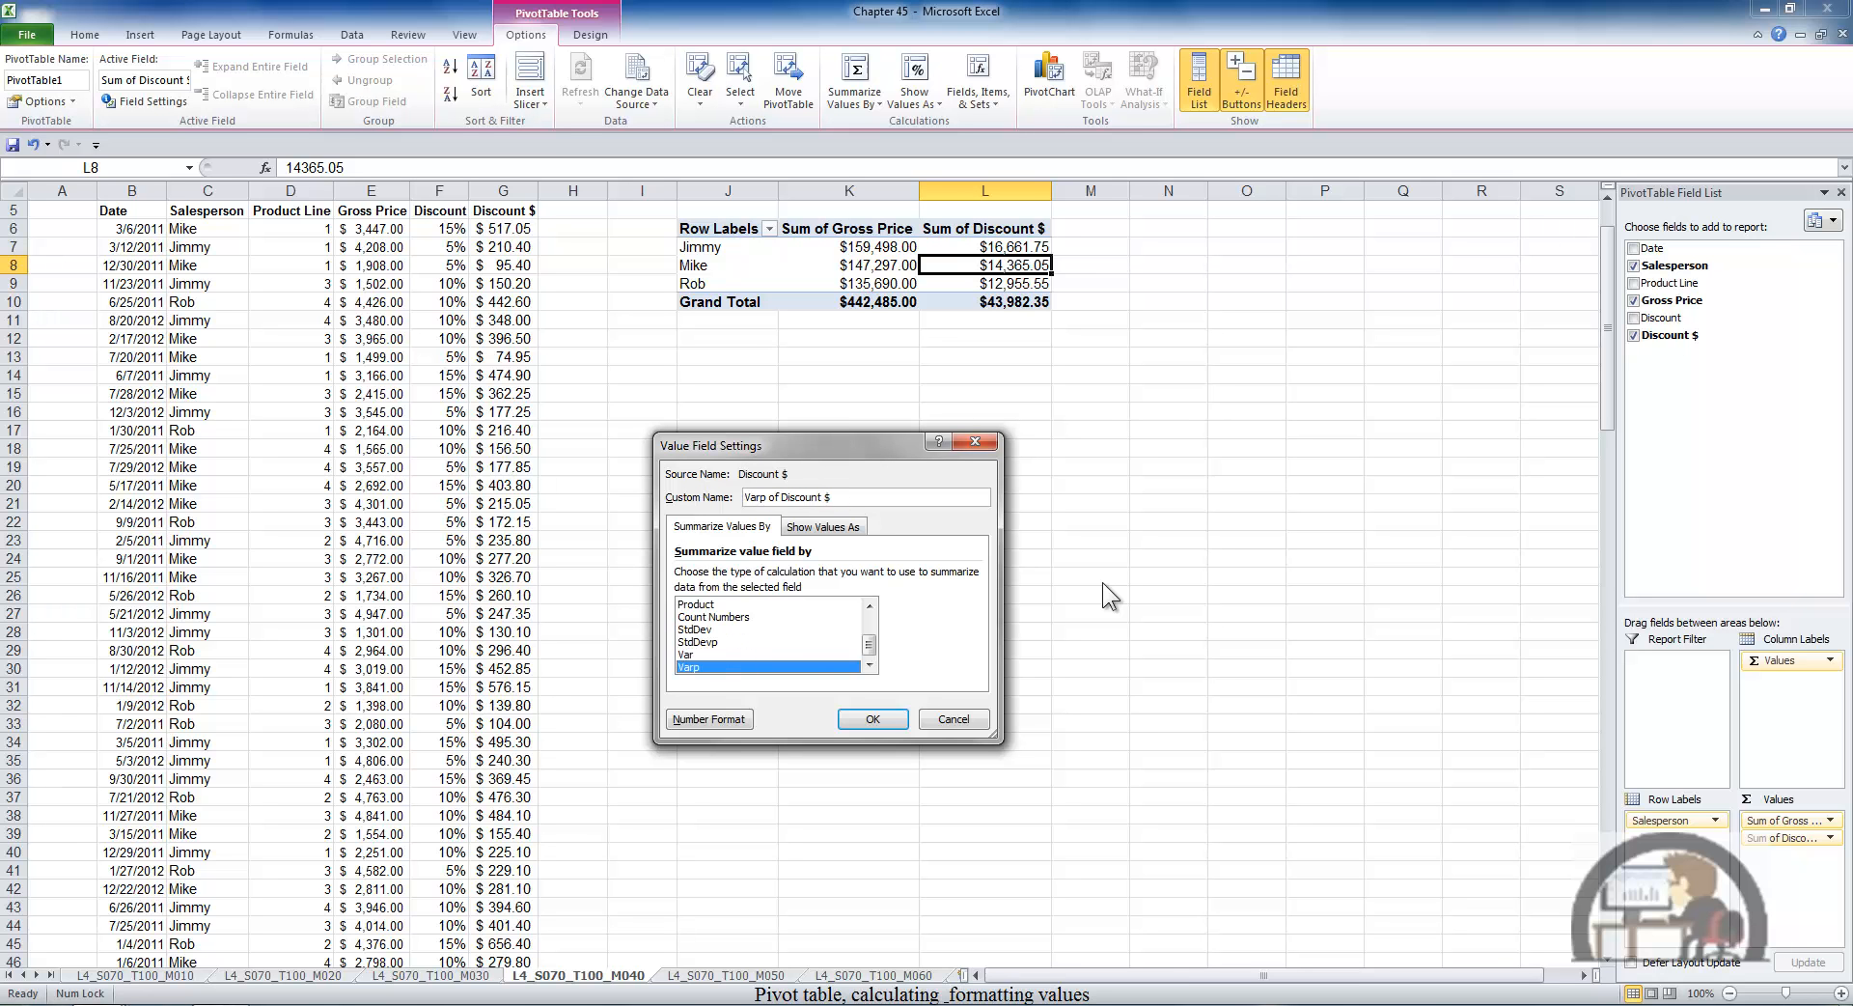
pyautogui.press('Up')
pyautogui.press('Up')
pyautogui.press('Up')
pyautogui.press('Up')
pyautogui.press('Up')
pyautogui.press('Up')
pyautogui.press('Up')
pyautogui.press('Up')
pyautogui.press('Up')
pyautogui.press('Up')
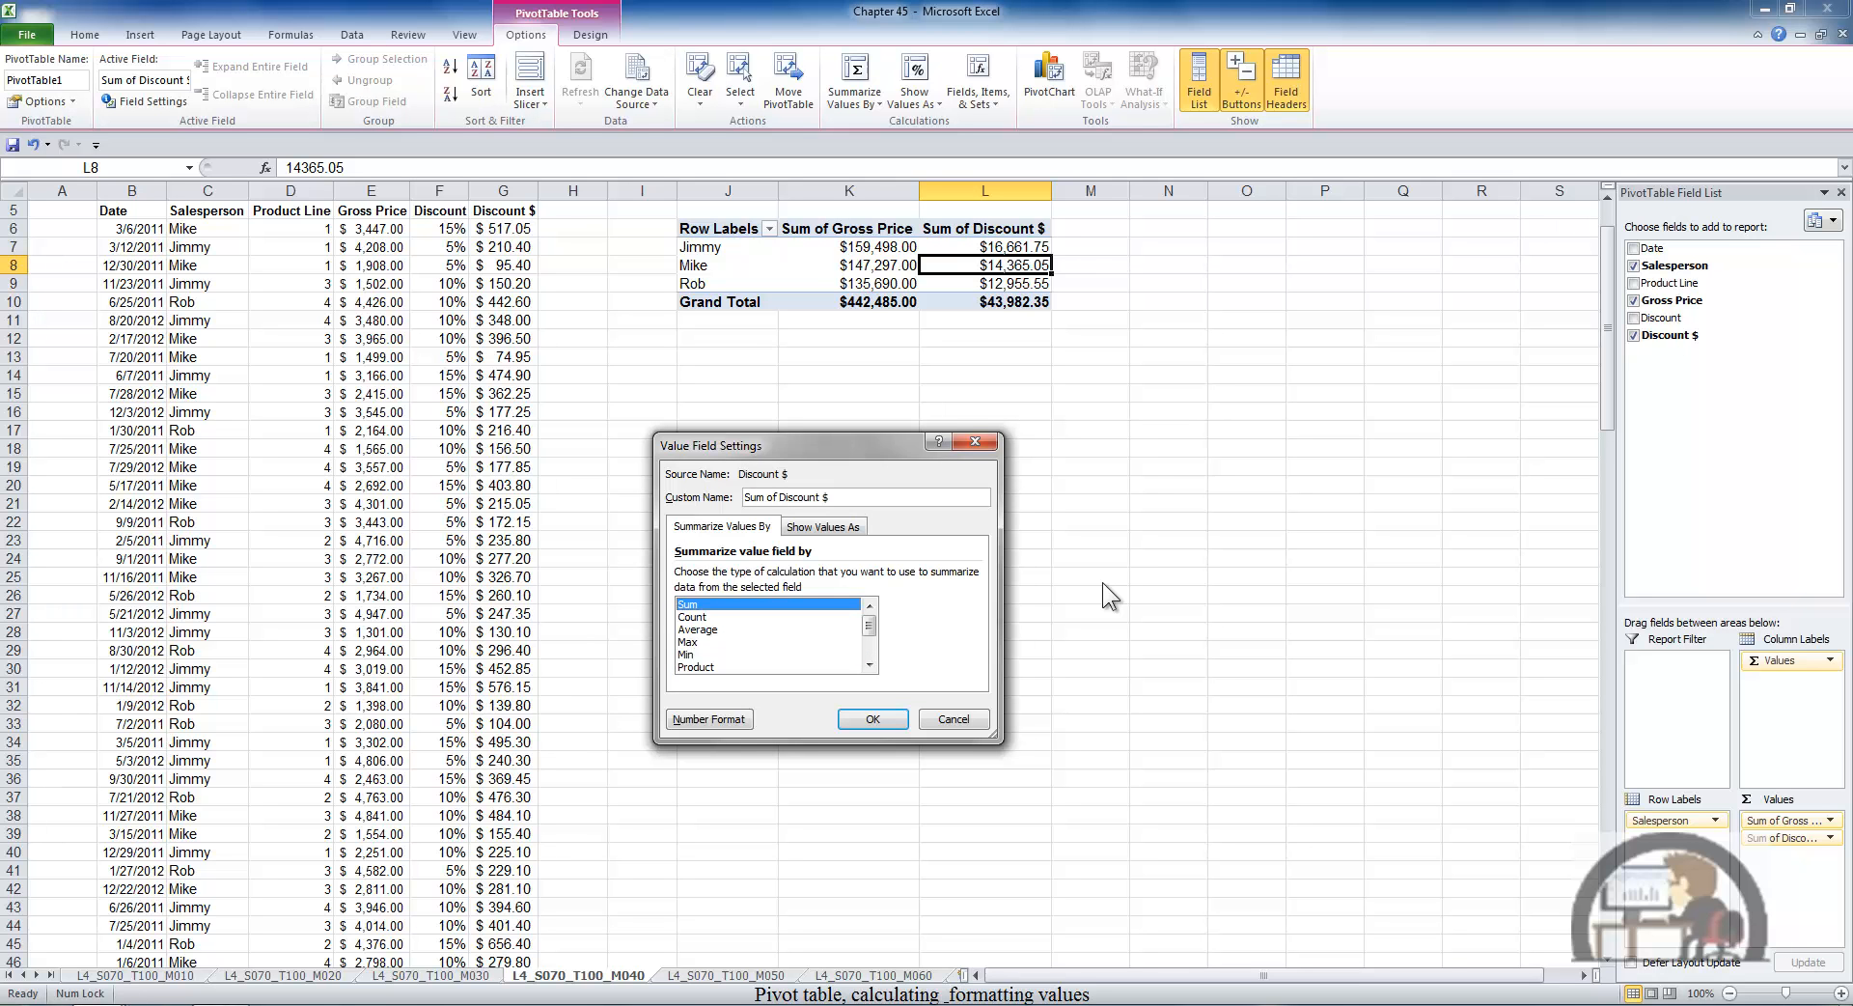
# Show the Sum of Discount $ values as % of Grand Total
pyautogui.click(828, 526)
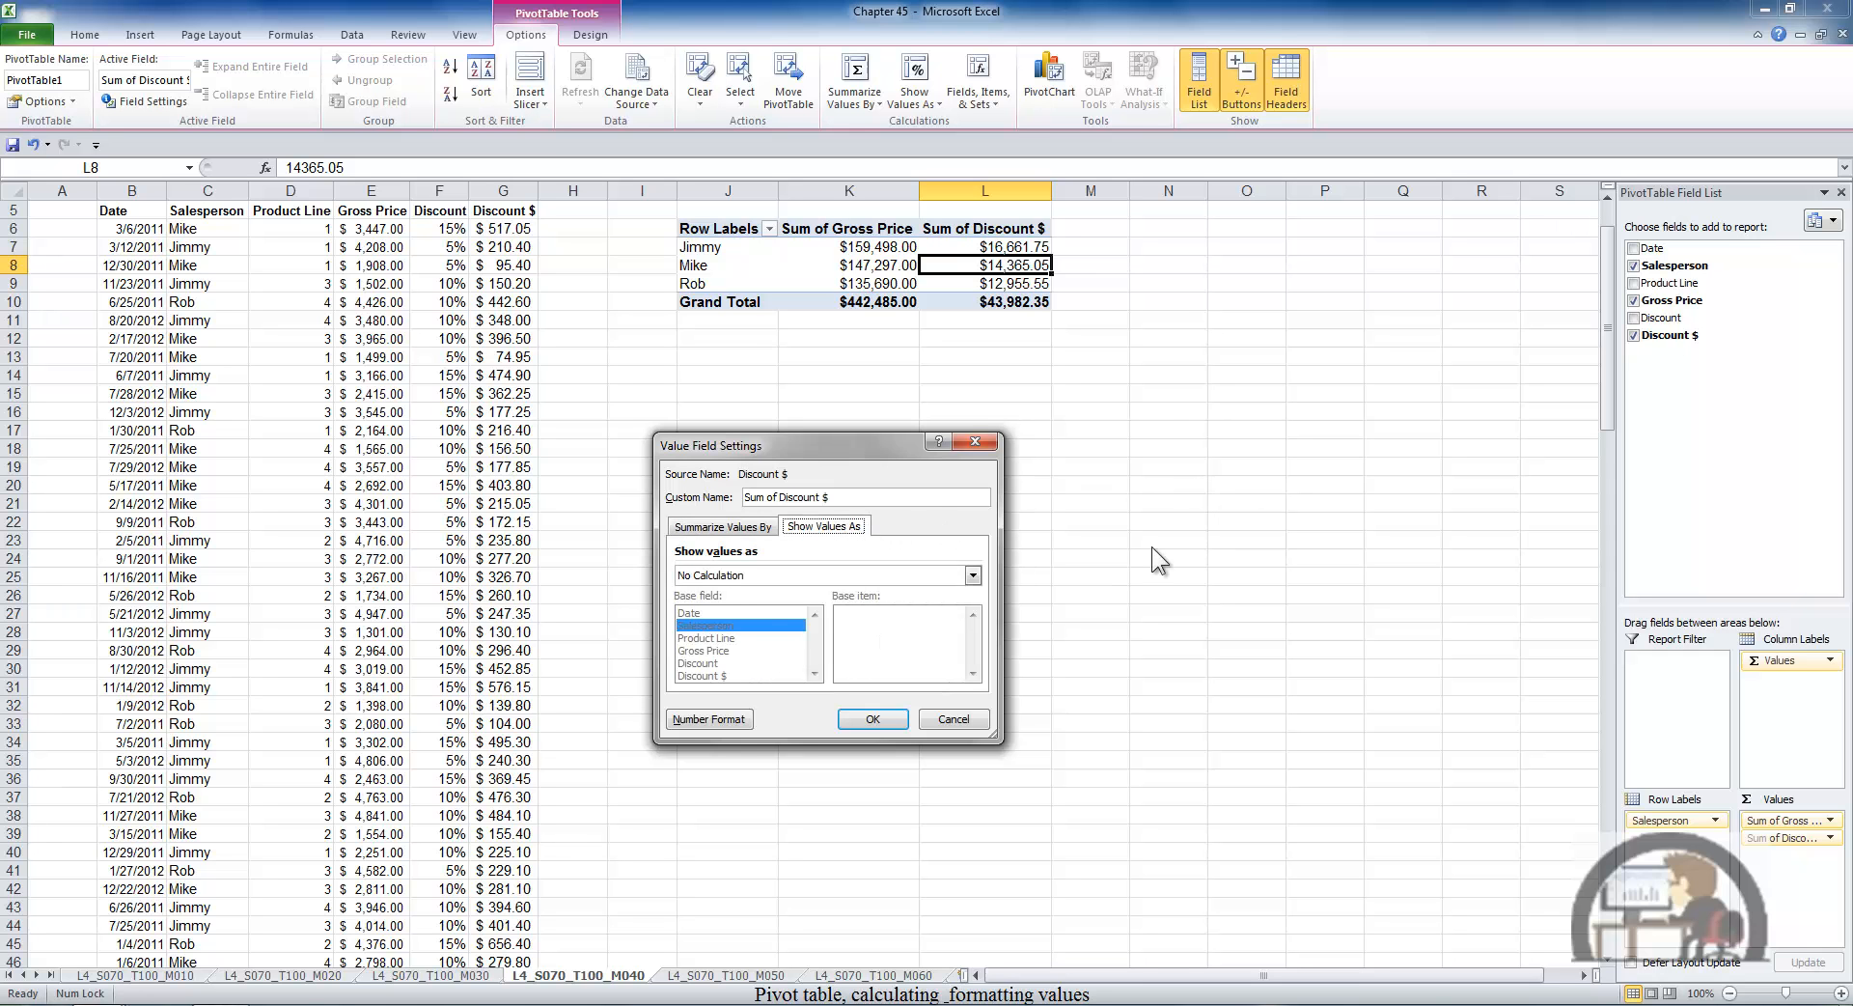
pyautogui.click(973, 576)
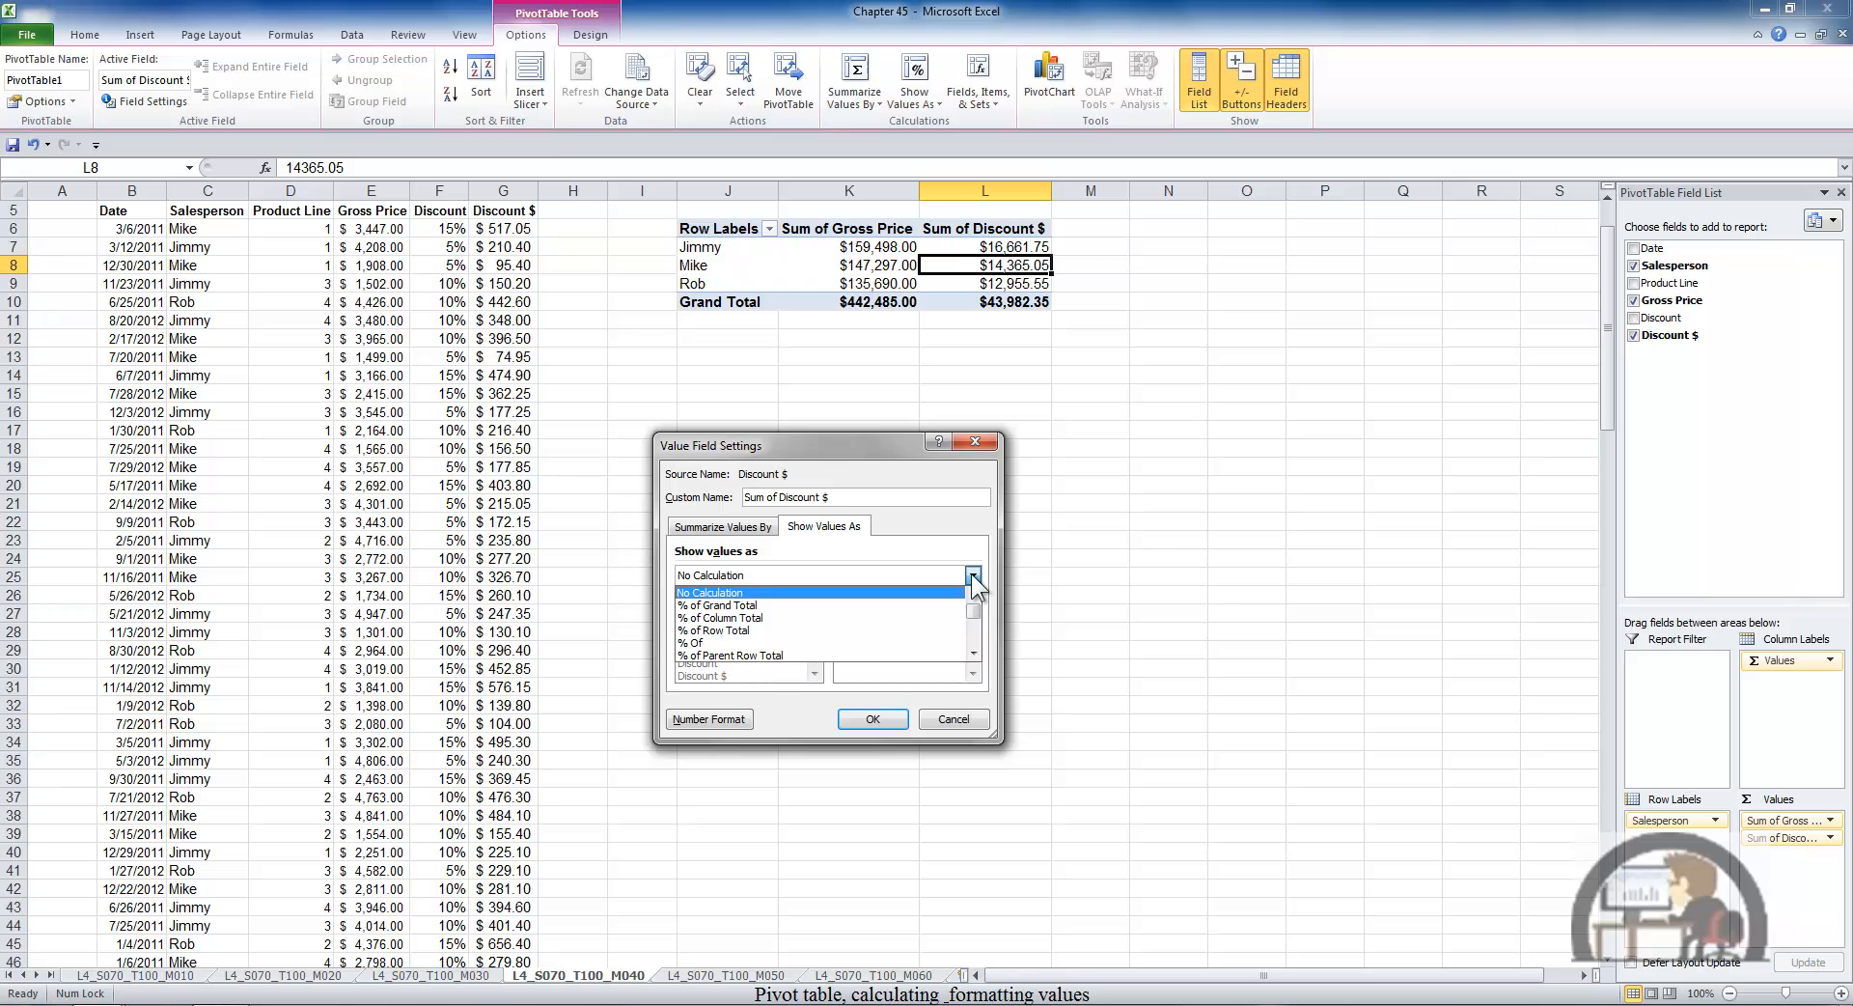
pyautogui.click(751, 606)
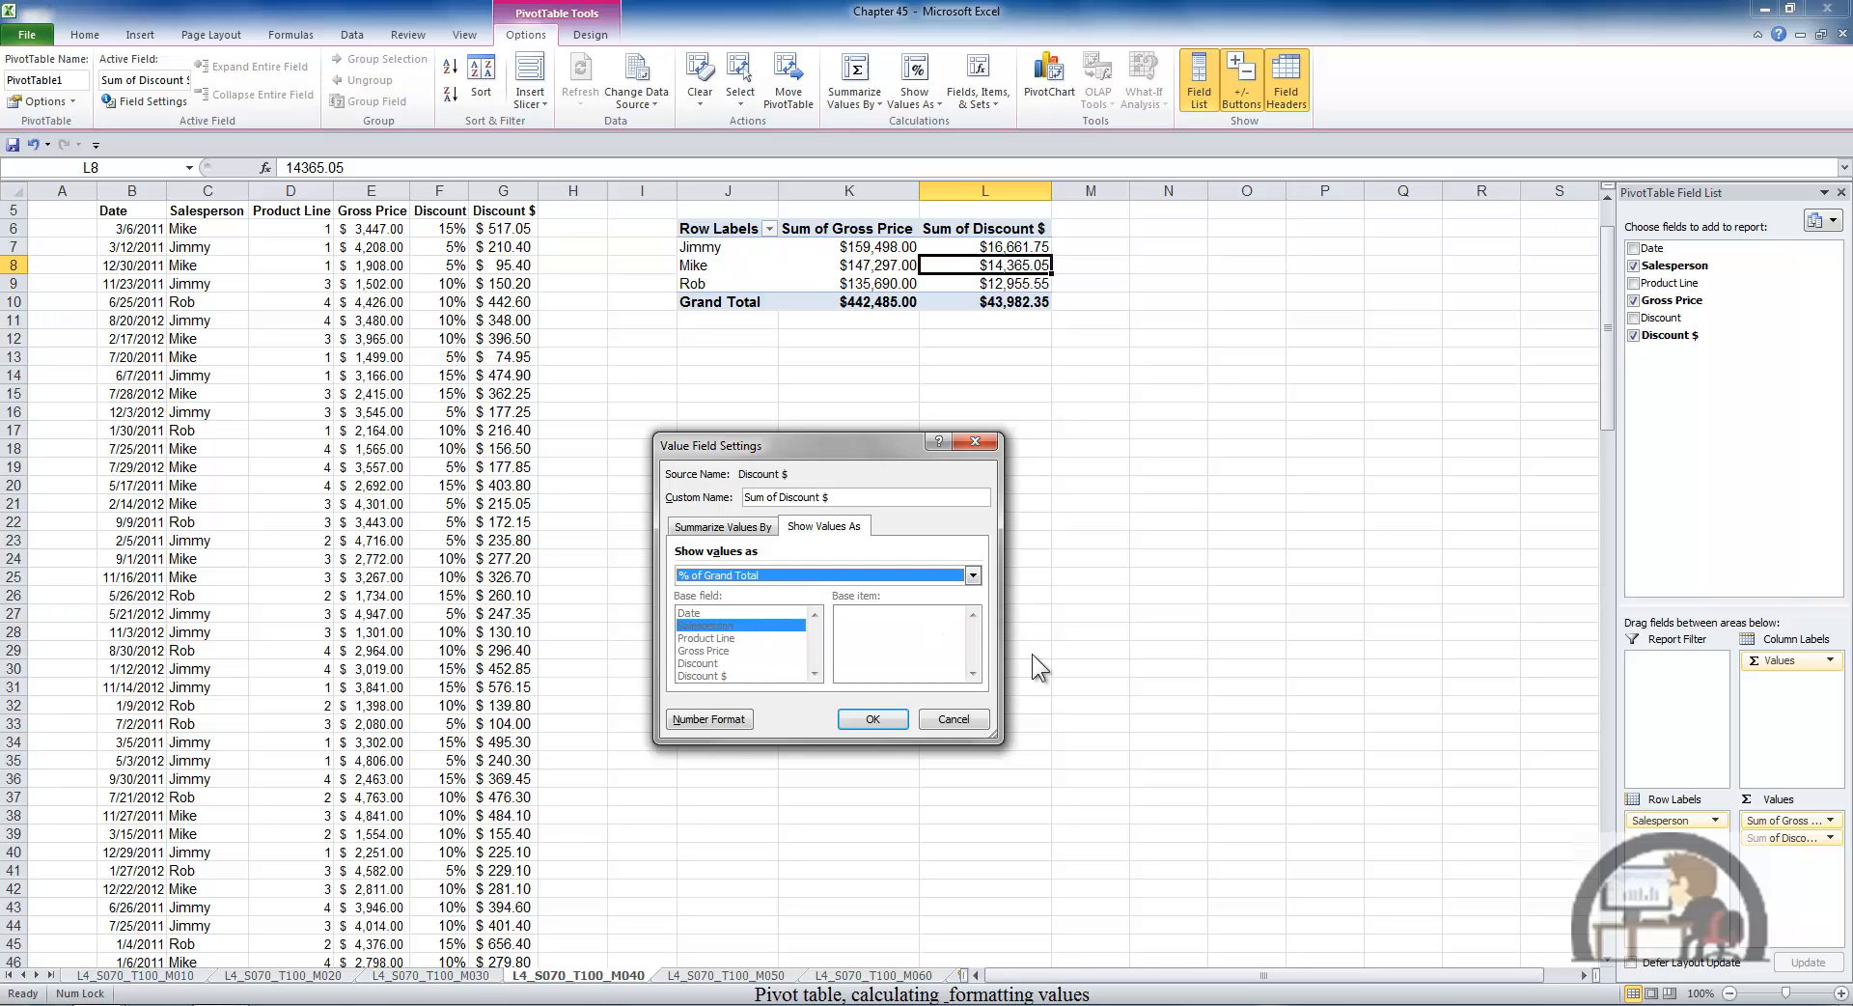
pyautogui.click(878, 722)
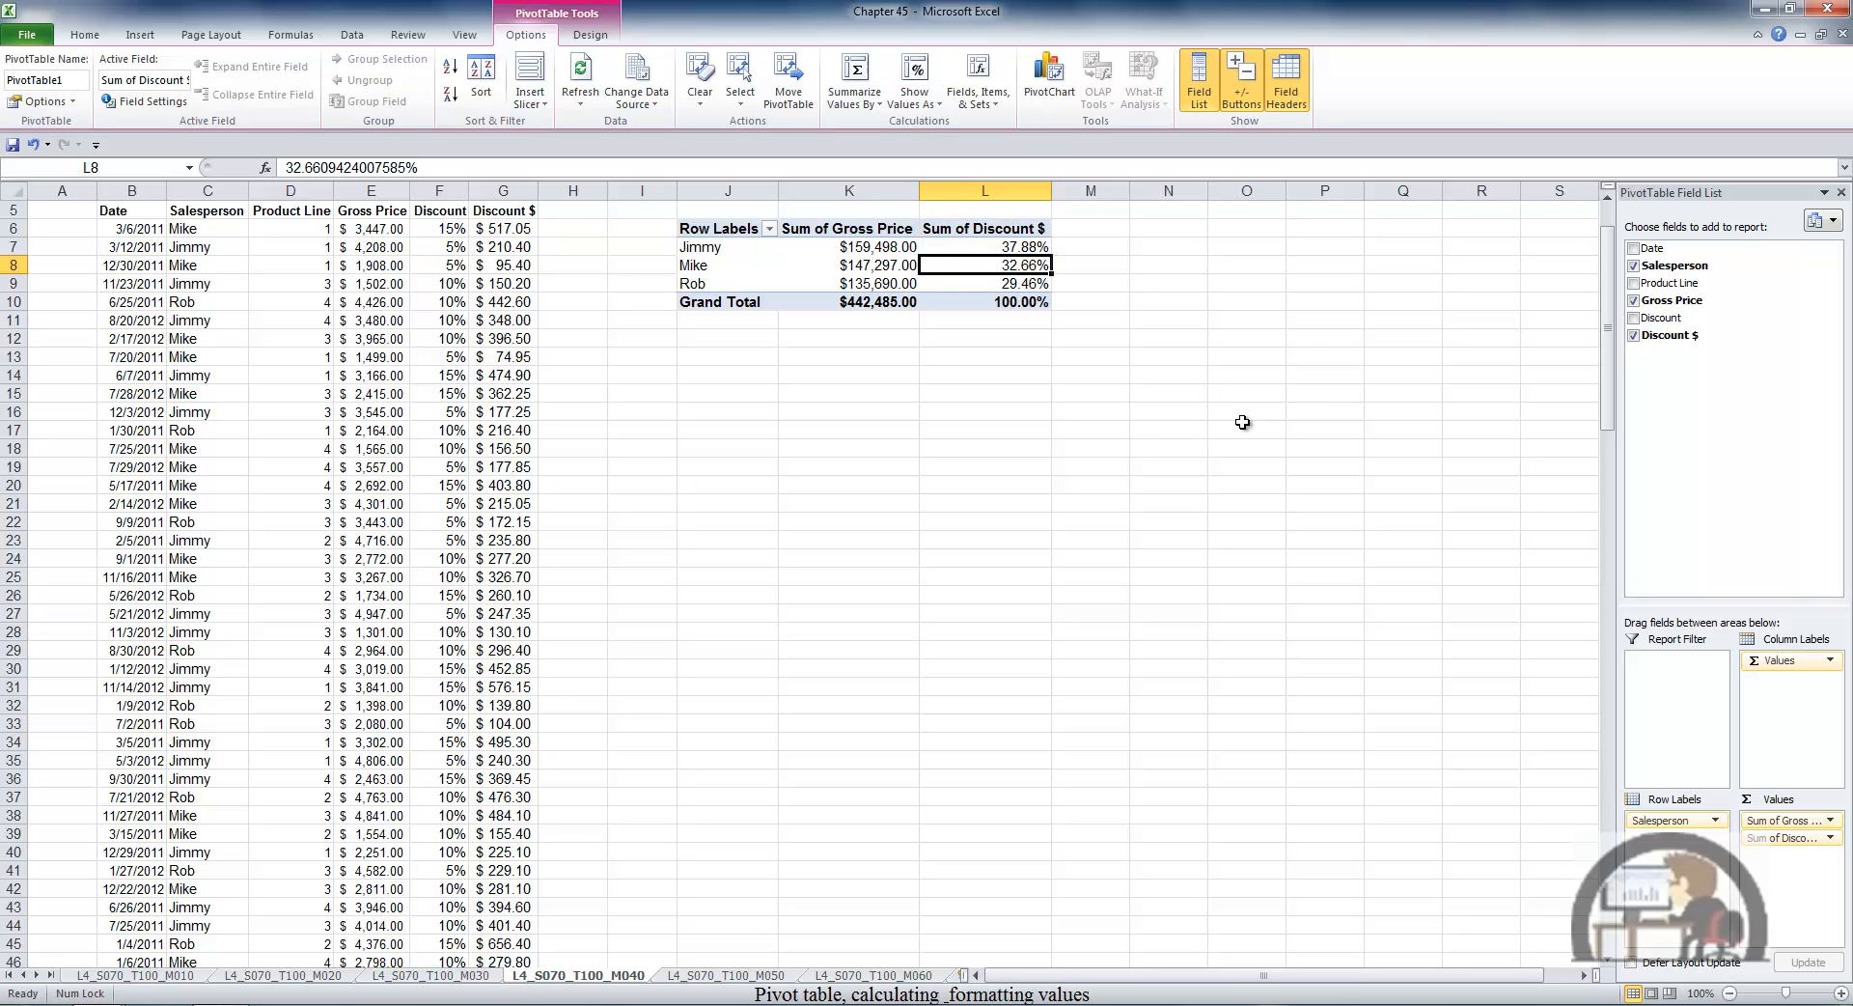
# Show the discount values as Difference From, with Salesperson as base field and the salesperson in row 8 as base item
pyautogui.rightClick(1034, 271)
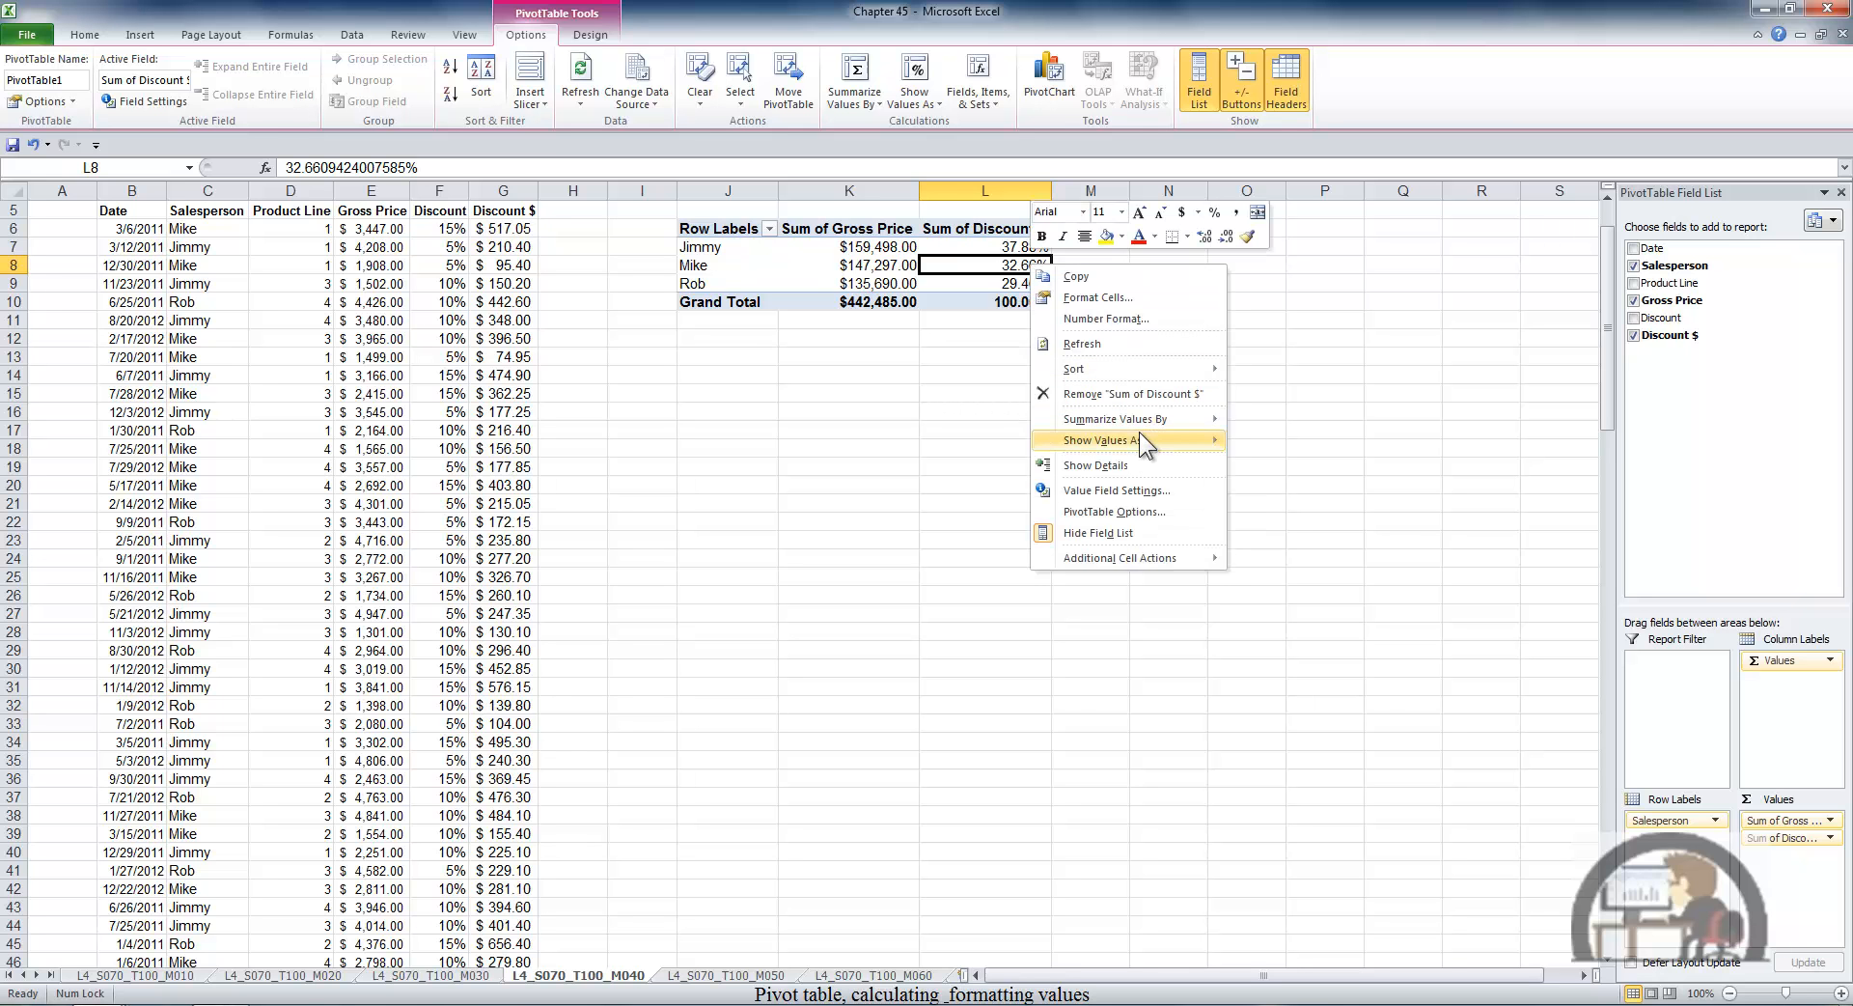
pyautogui.moveTo(1141, 442)
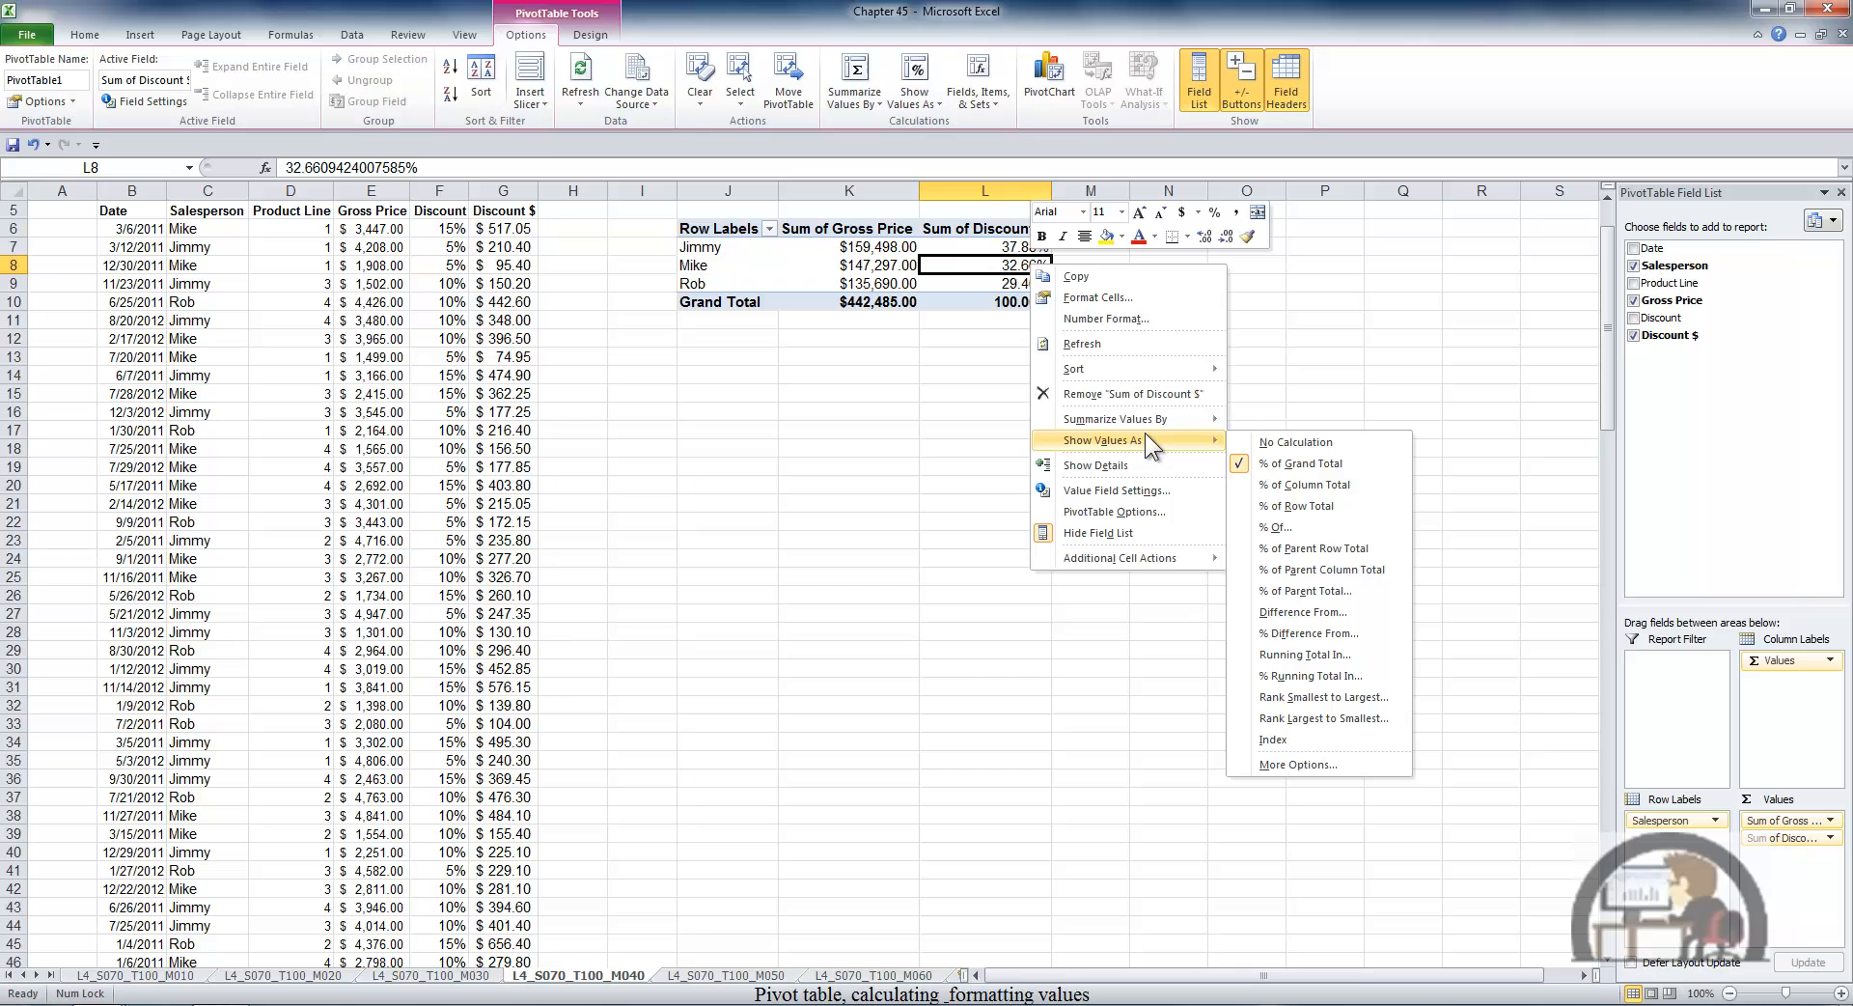
pyautogui.click(1294, 610)
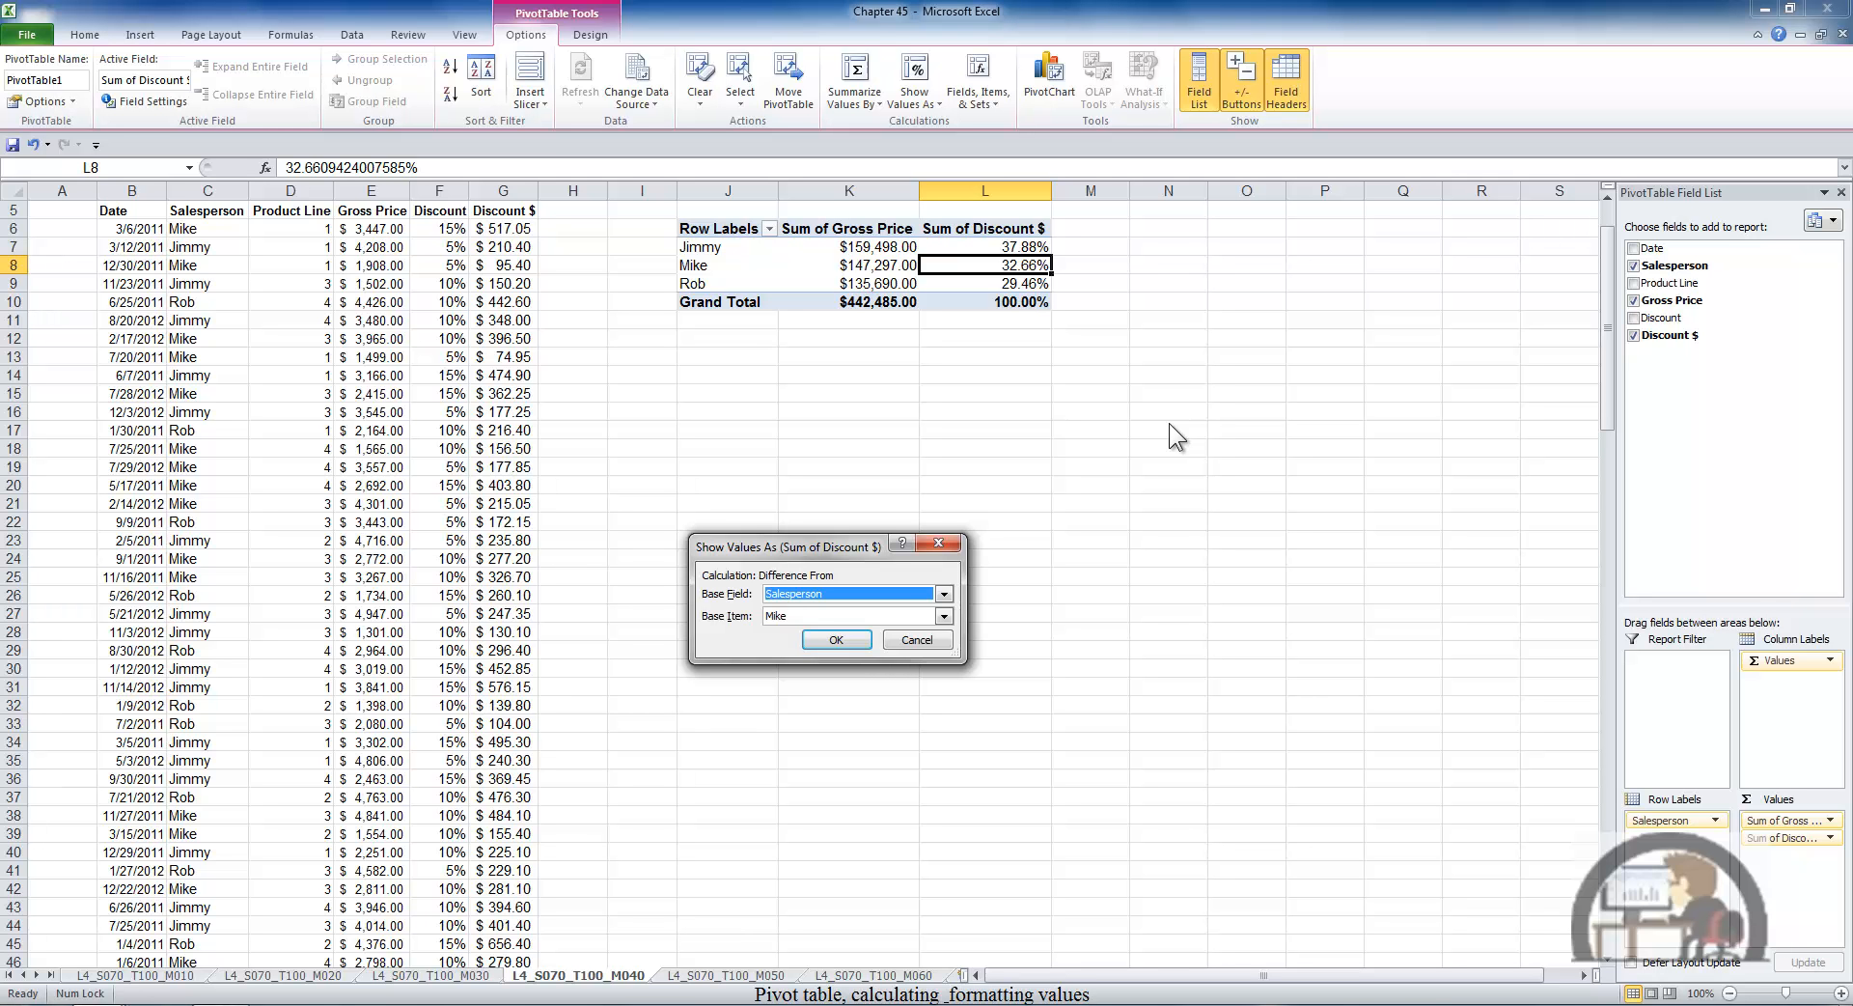
pyautogui.click(835, 640)
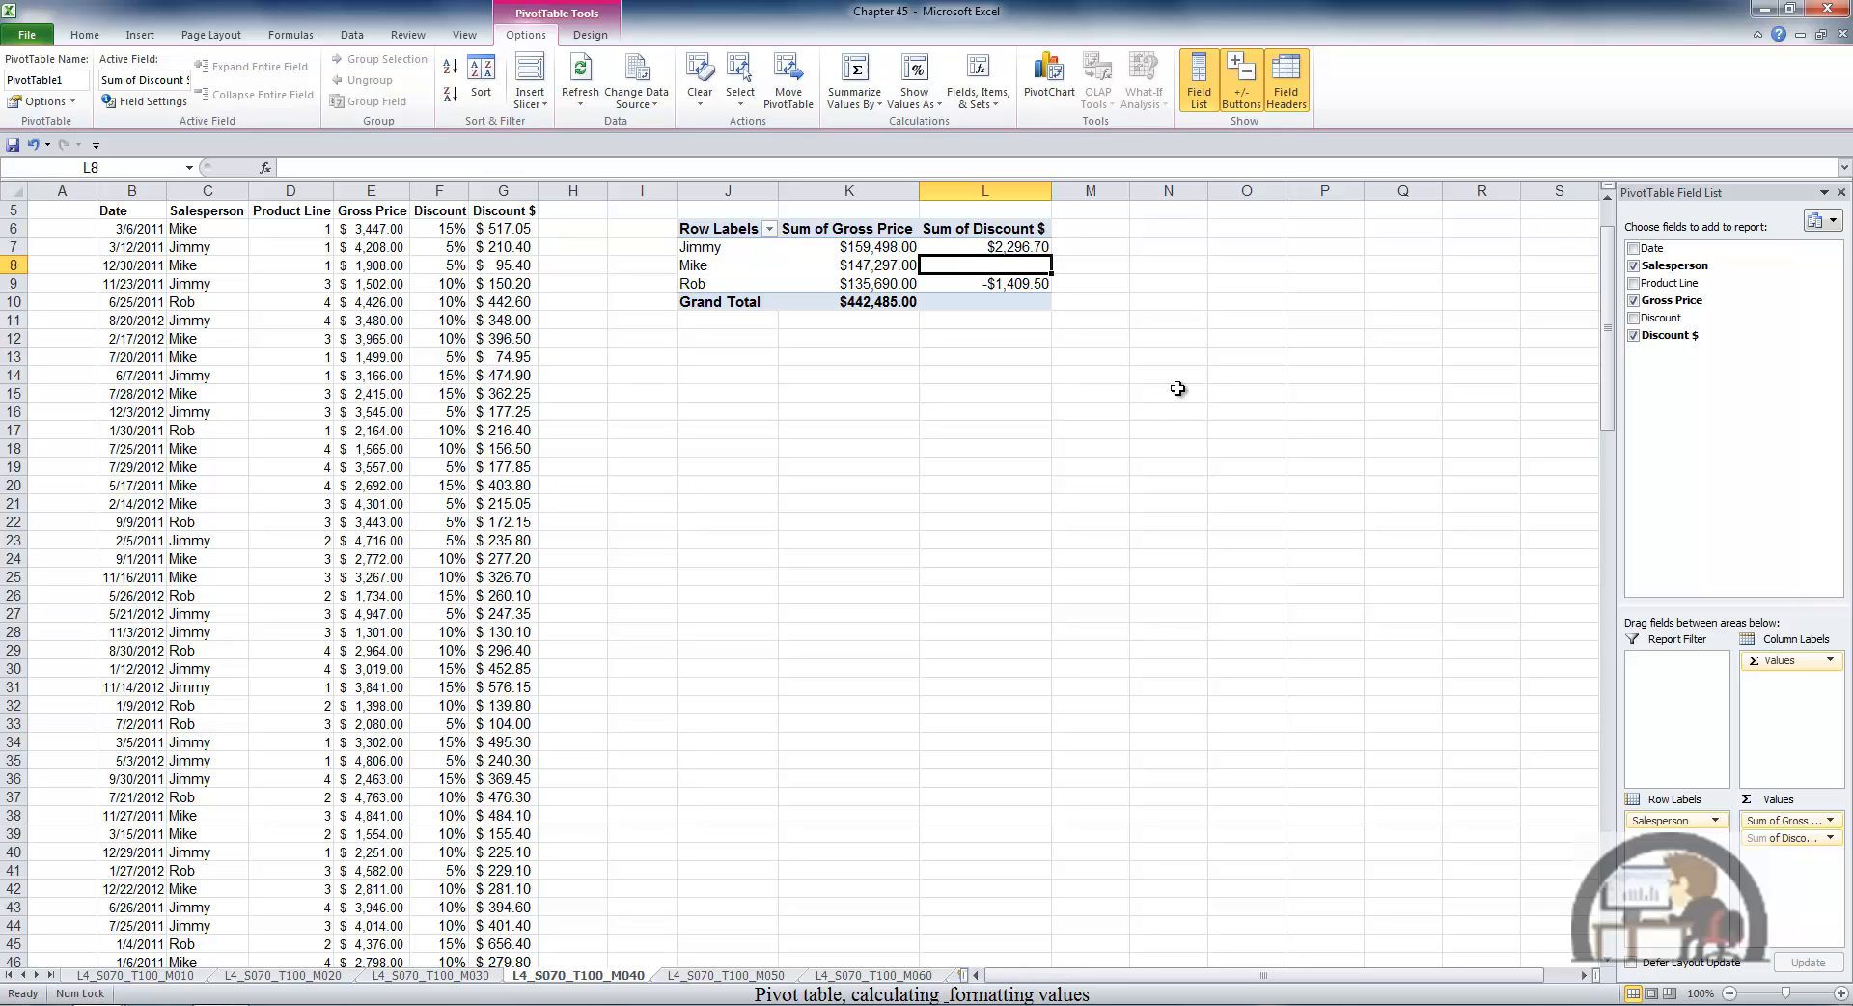
# Show the Sum of Discount $ values as Rank Smallest to Largest, using Salesperson as the base field
pyautogui.rightClick(1038, 262)
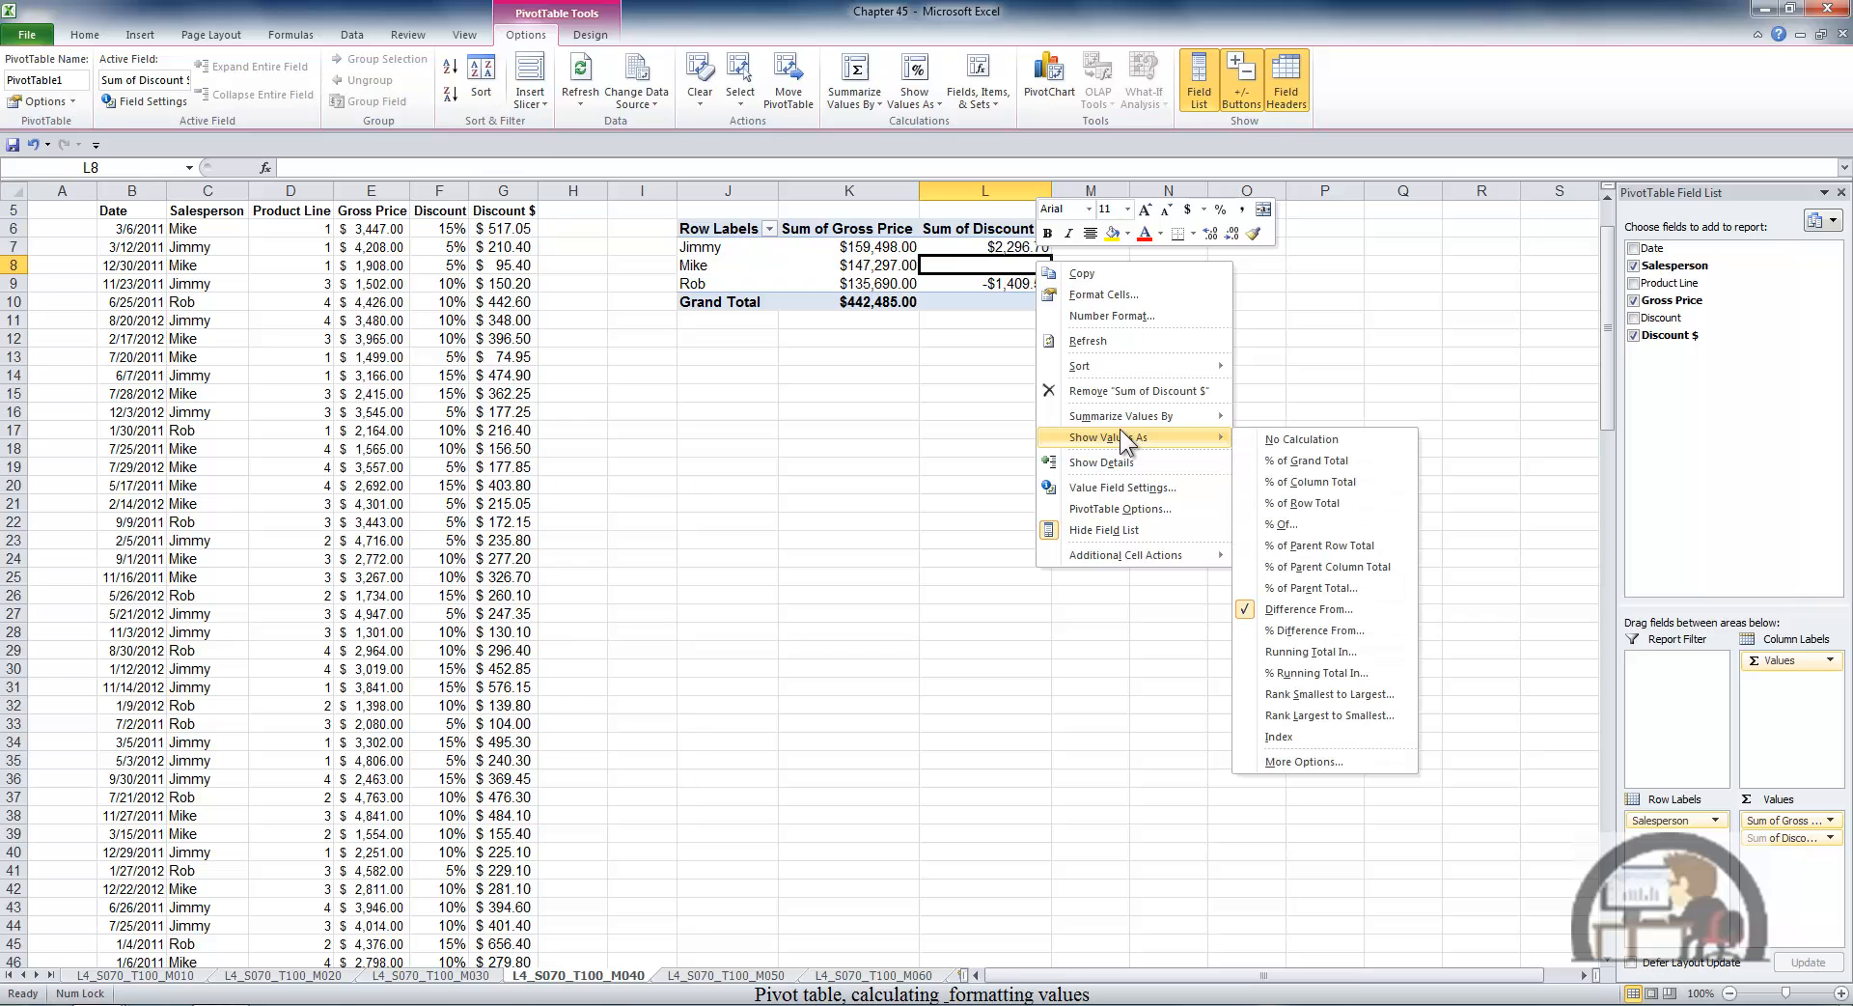
pyautogui.click(1353, 693)
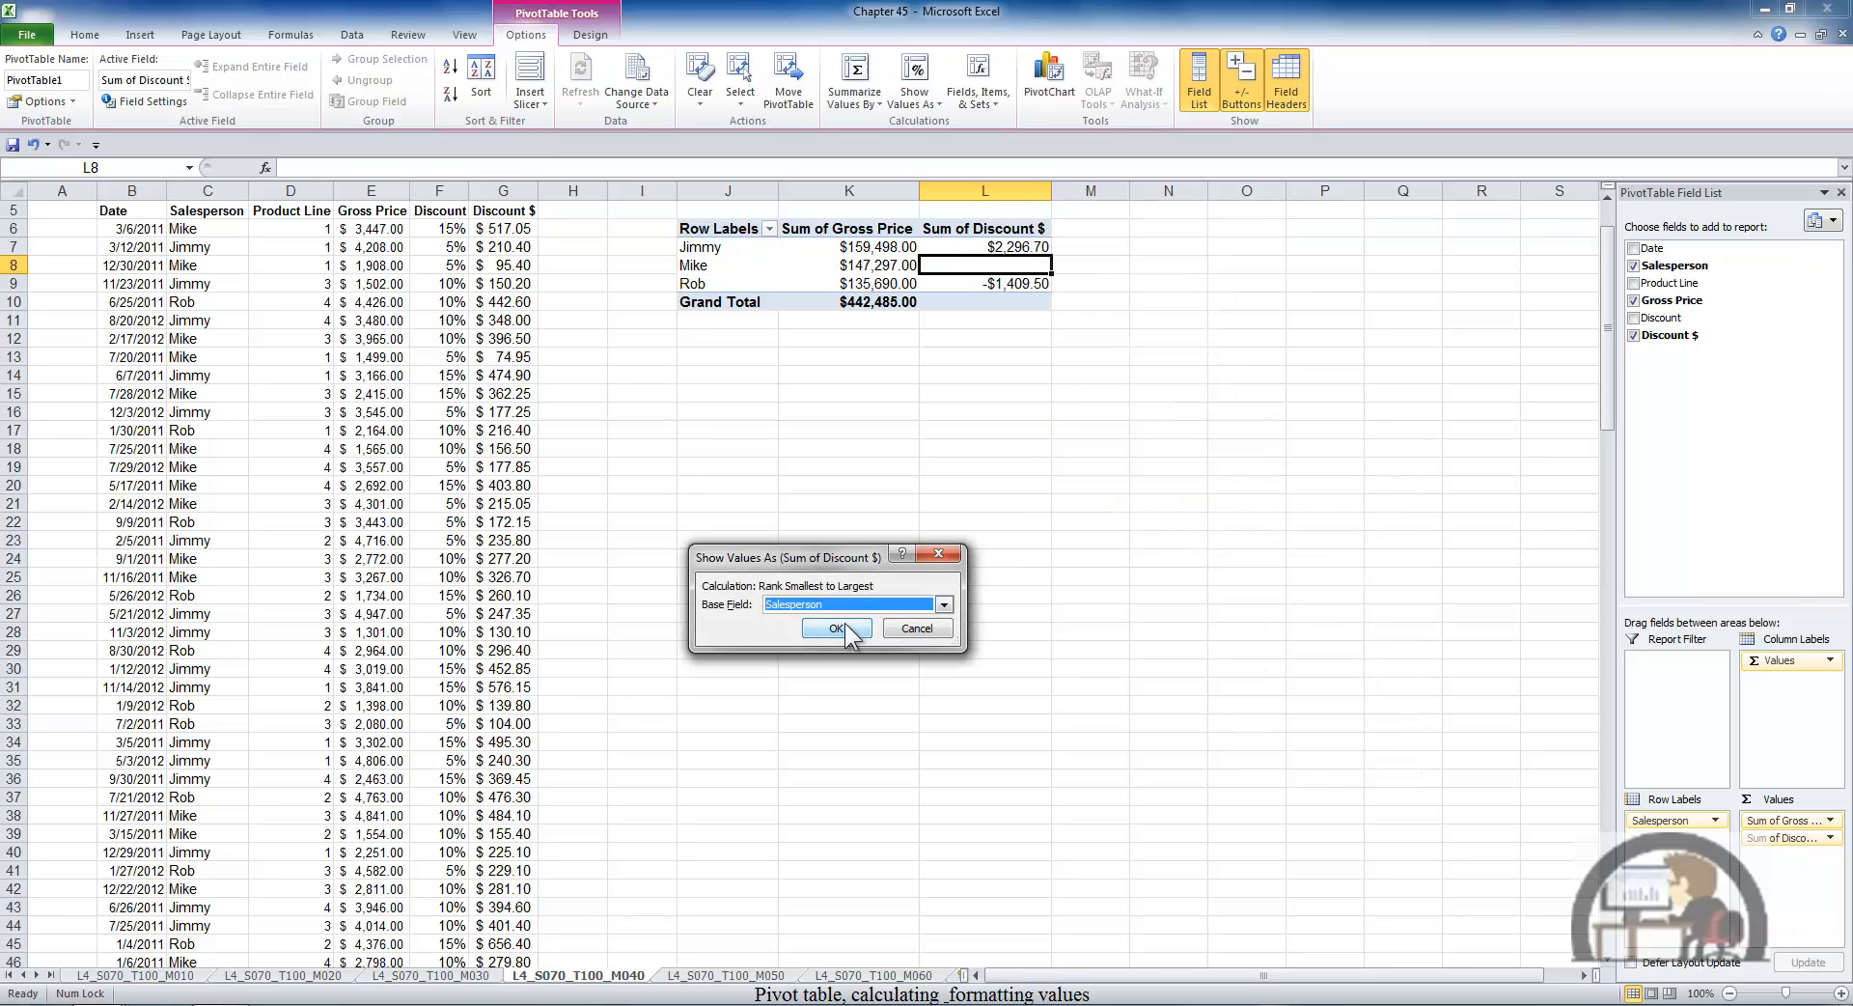
pyautogui.click(838, 629)
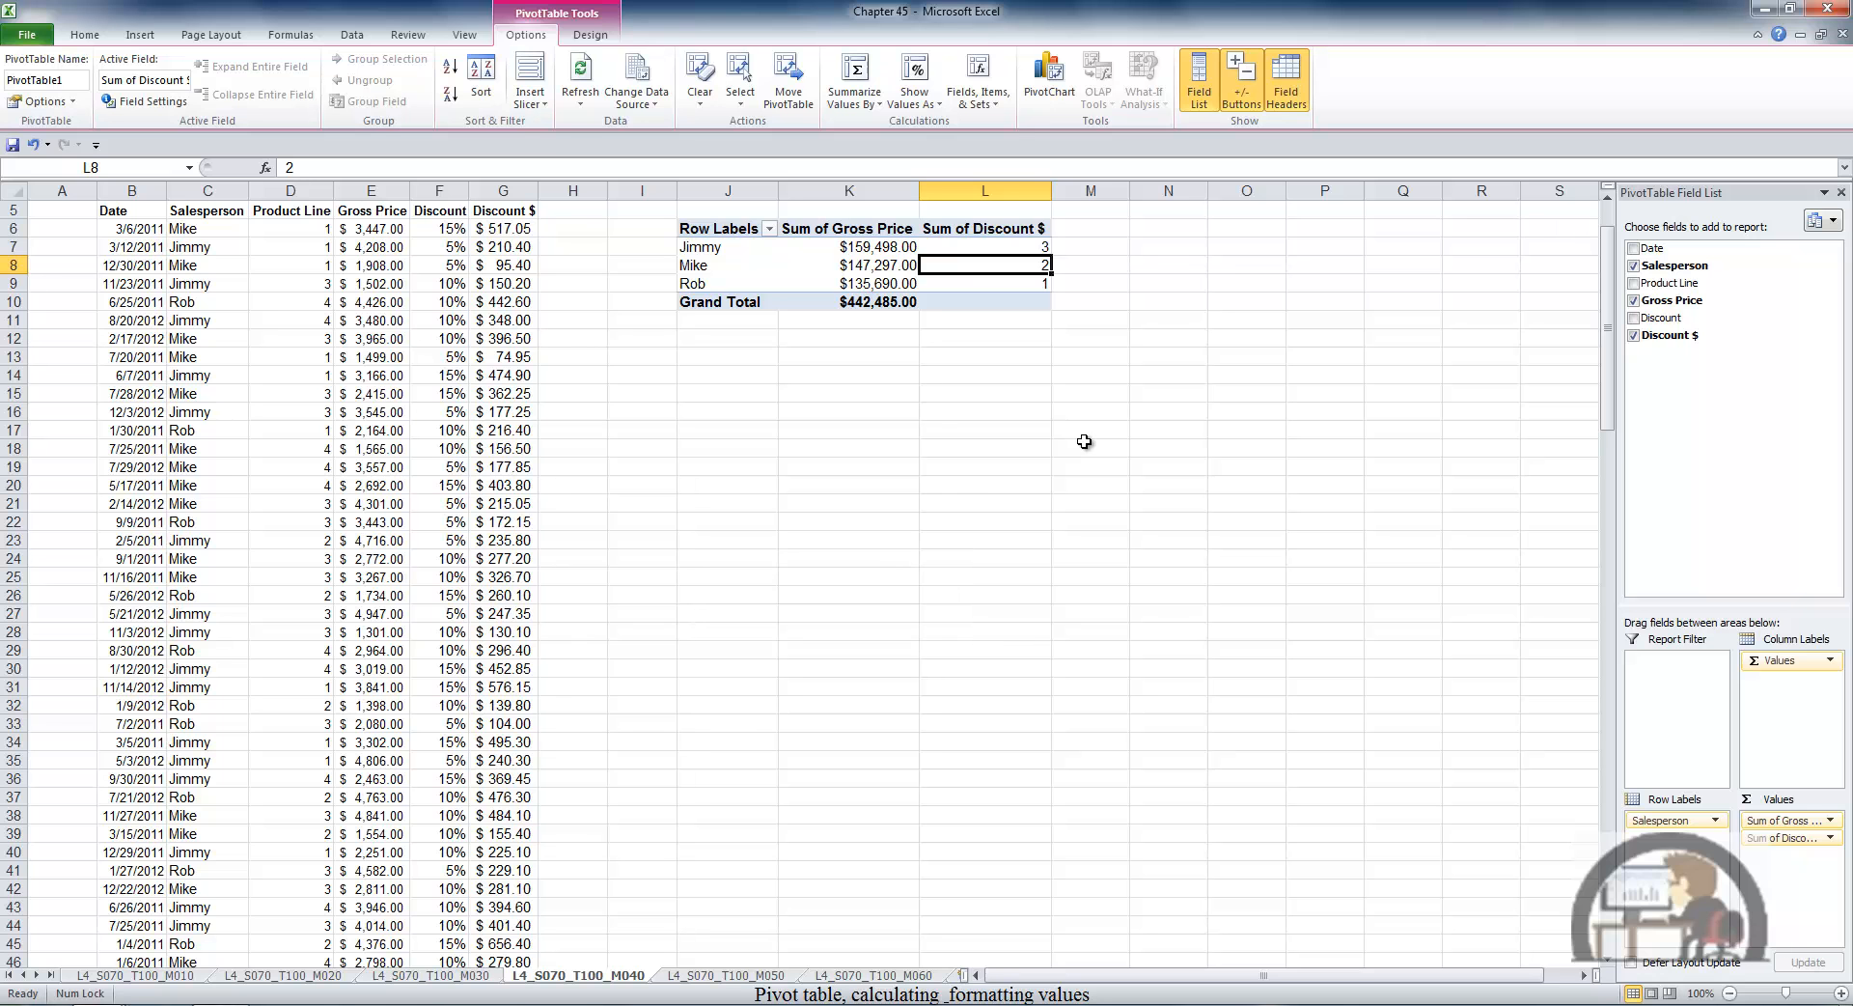